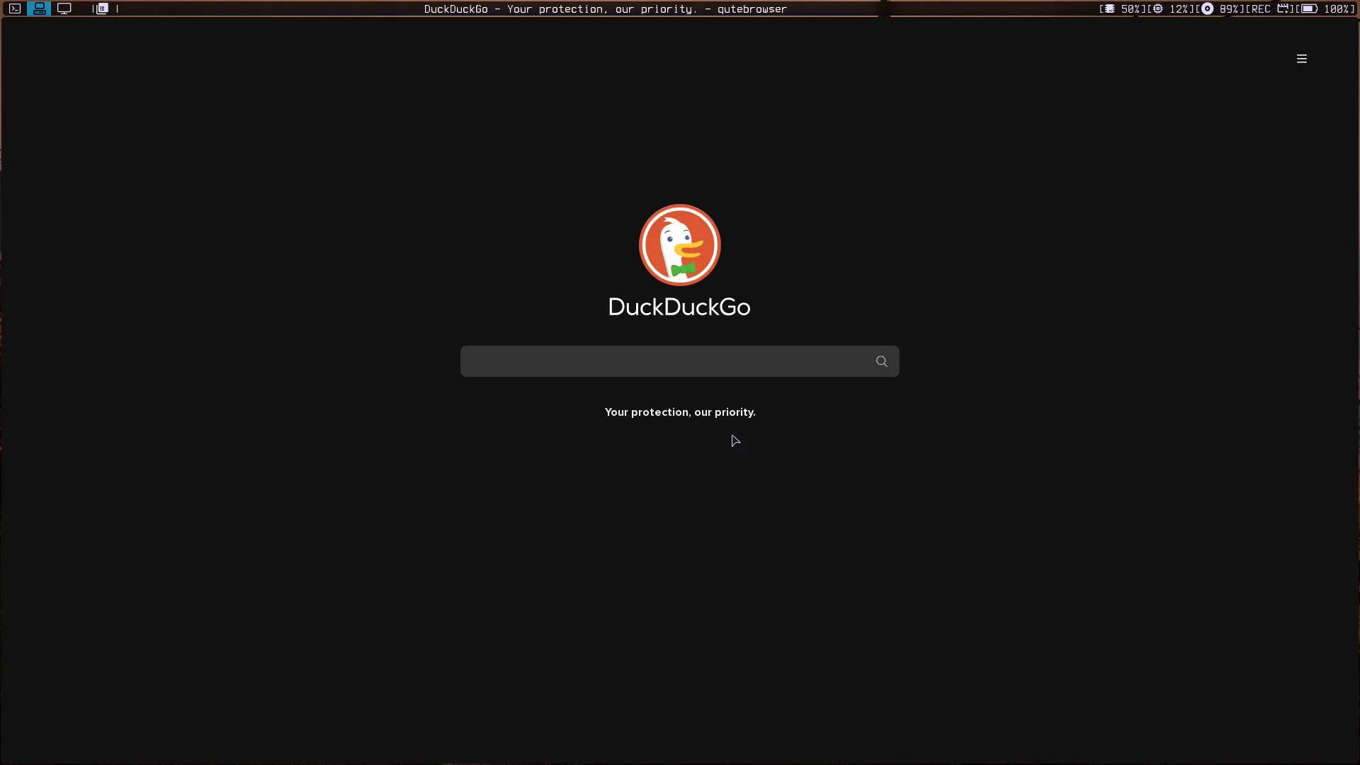
Step: Load the voidlinux.org bookmark in qutebrowser and open its Download page
{"action": "type", "text": "gbookmark-load"}
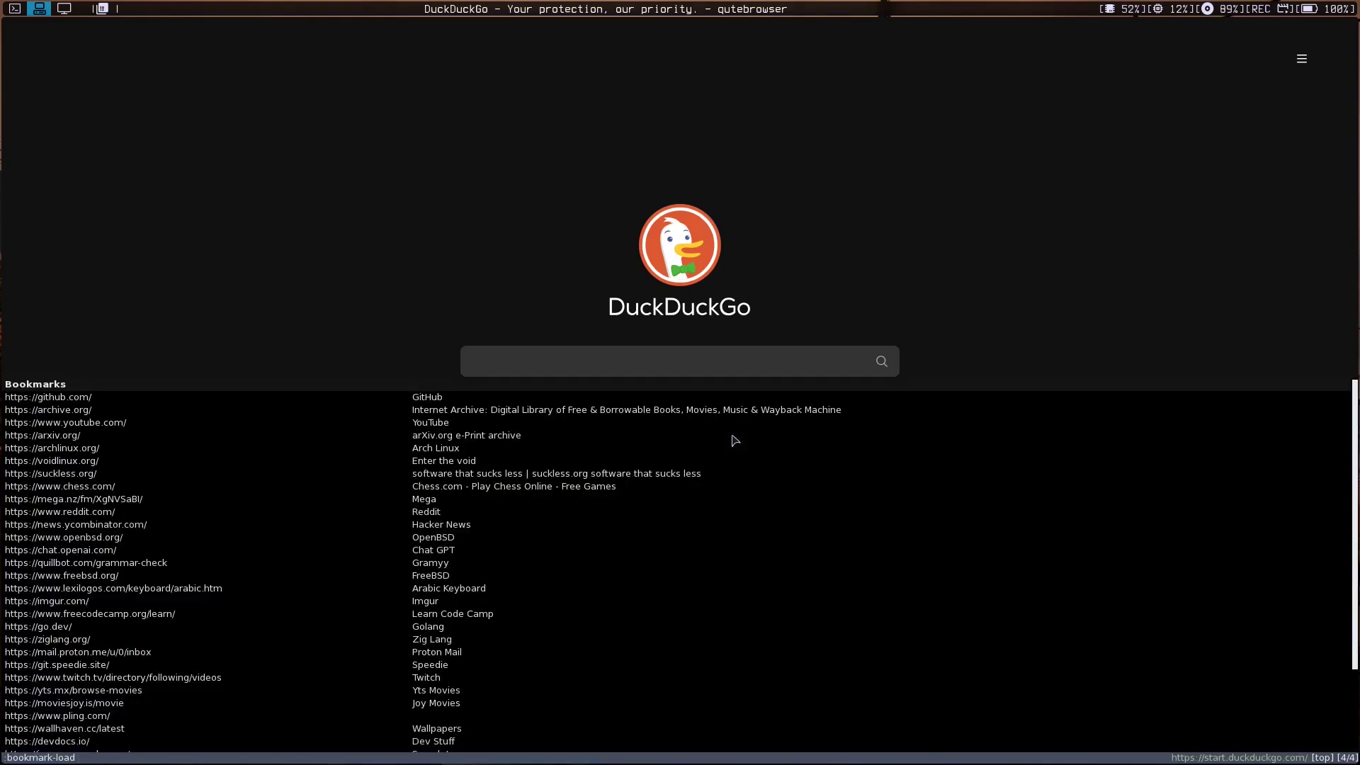
{"action": "type", "text": "voi"}
{"action": "key", "text": "Tab"}
{"action": "key", "text": "Return"}
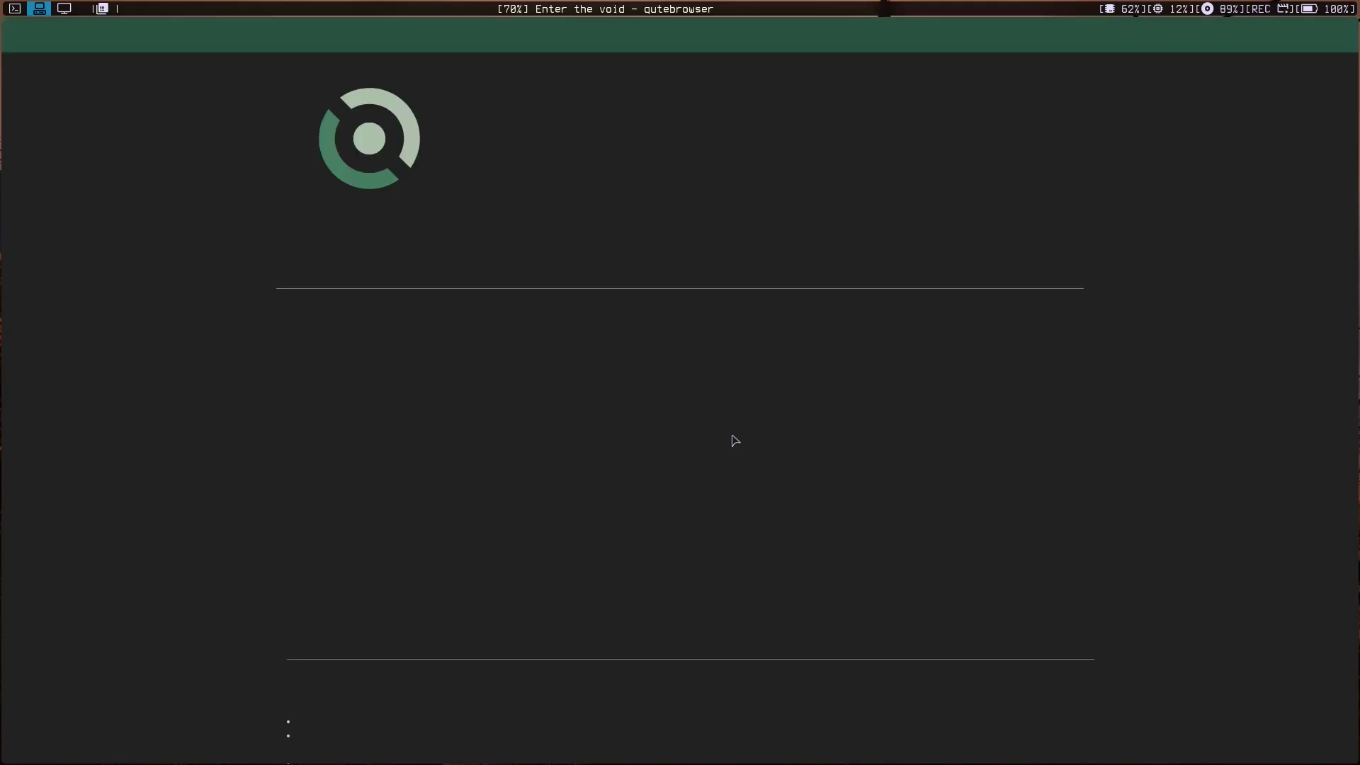
{"action": "left_click", "coordinate": [585, 35]}
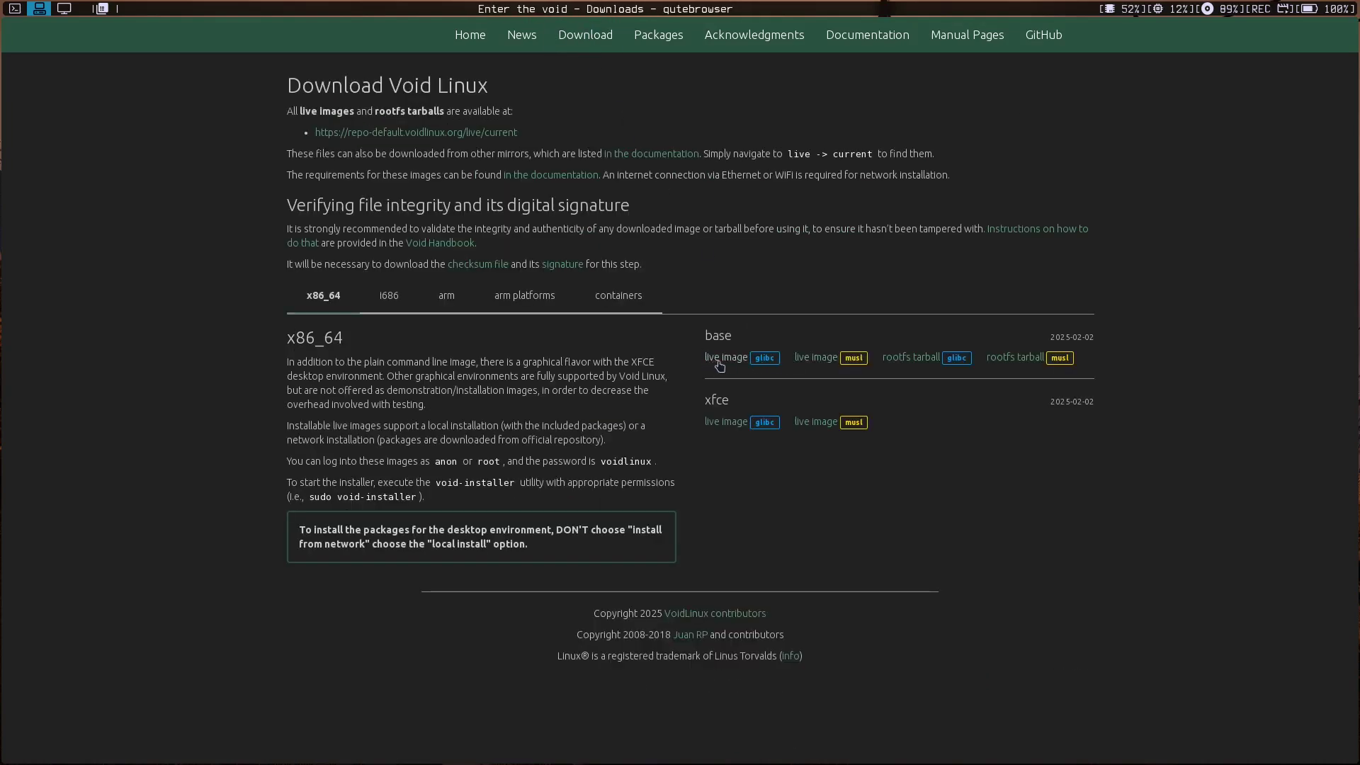
Step: Switch workspaces to the st terminal and begin typing 'ls Downloads/i'
{"action": "key", "text": "super+3"}
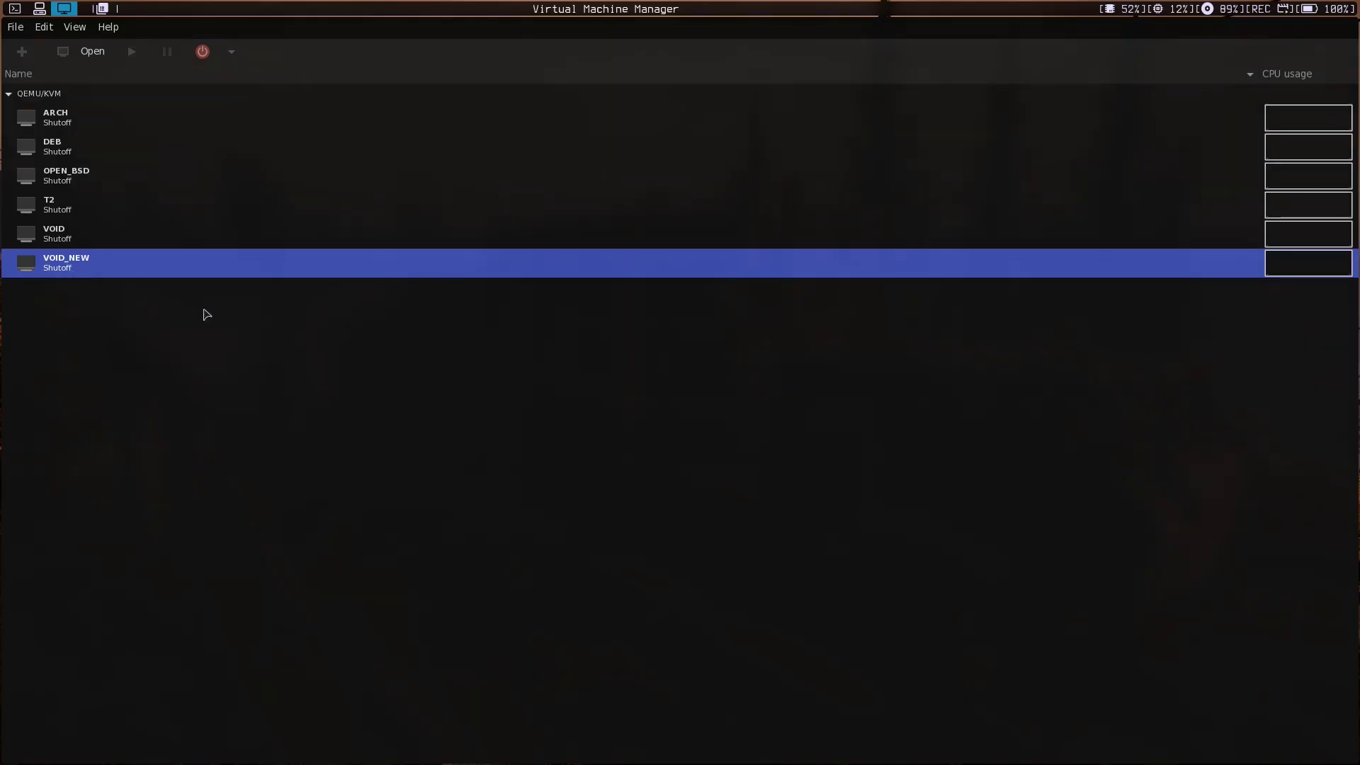
{"action": "key", "text": "super+2"}
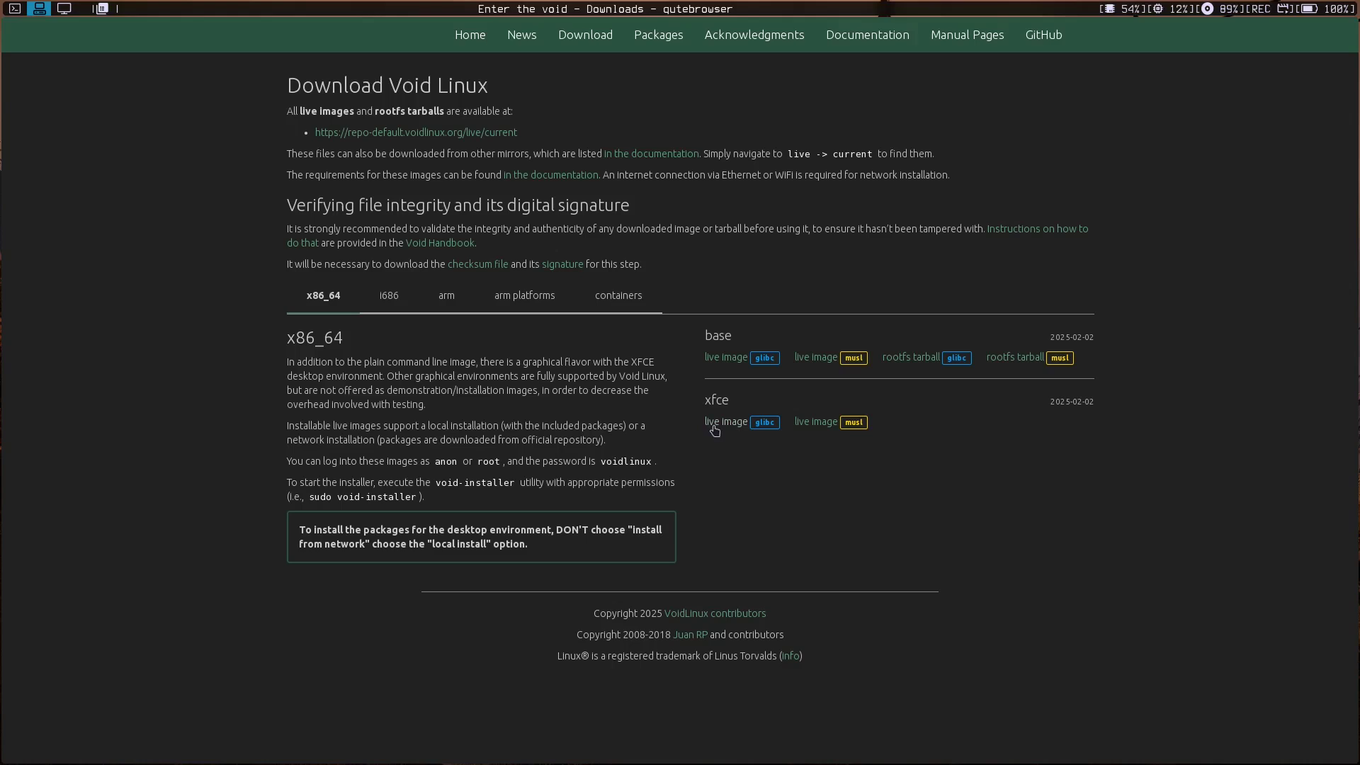
{"action": "key", "text": "super+1"}
{"action": "type", "text": "ls Downloads/i"}
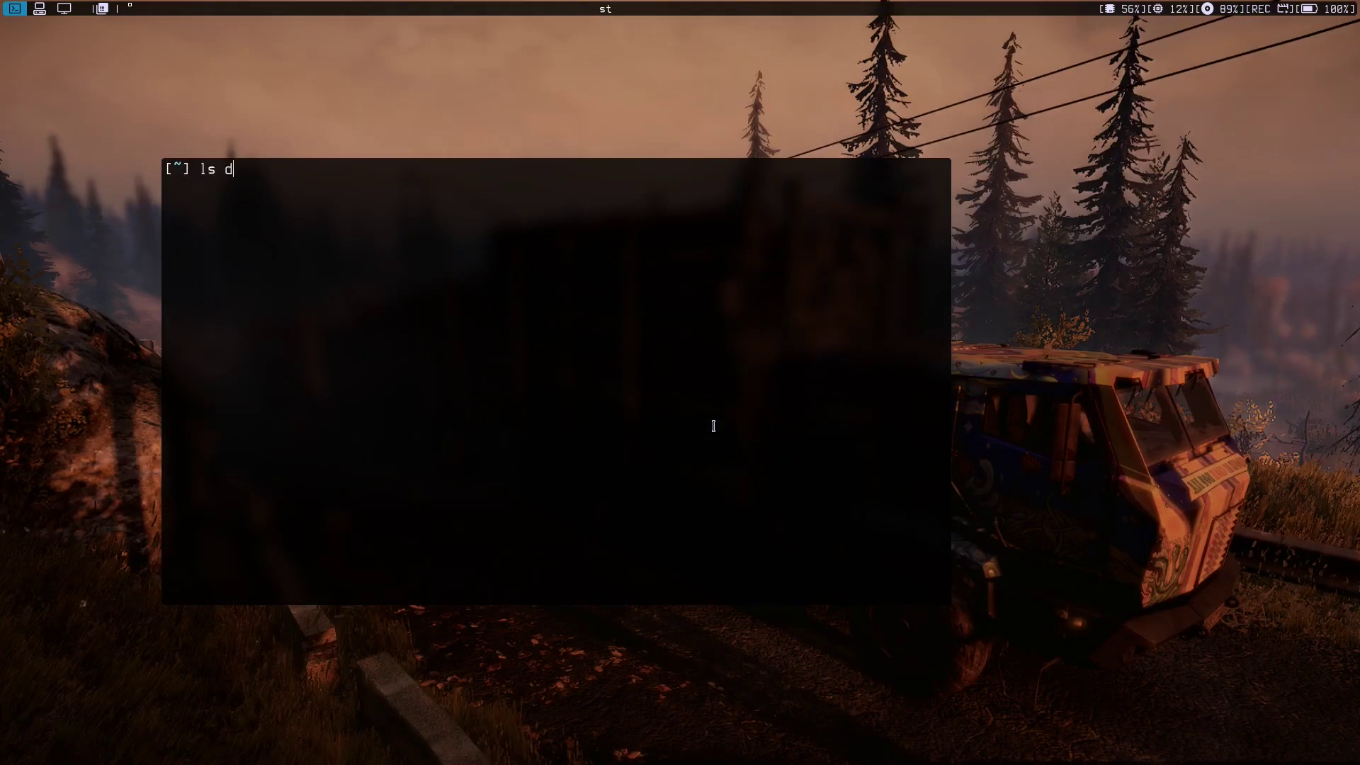
{"action": "key", "text": "Tab"}
{"action": "key", "text": "Return"}
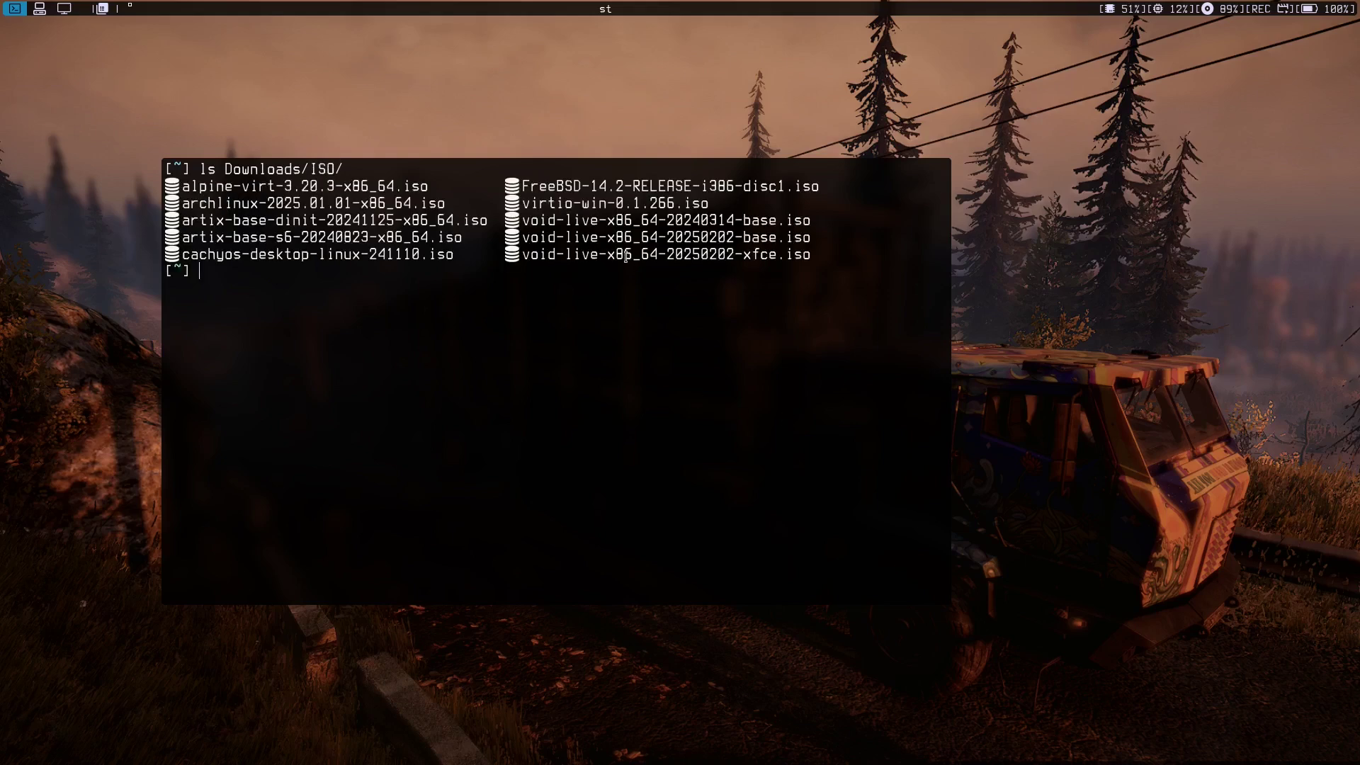
{"action": "double_click", "coordinate": [626, 256]}
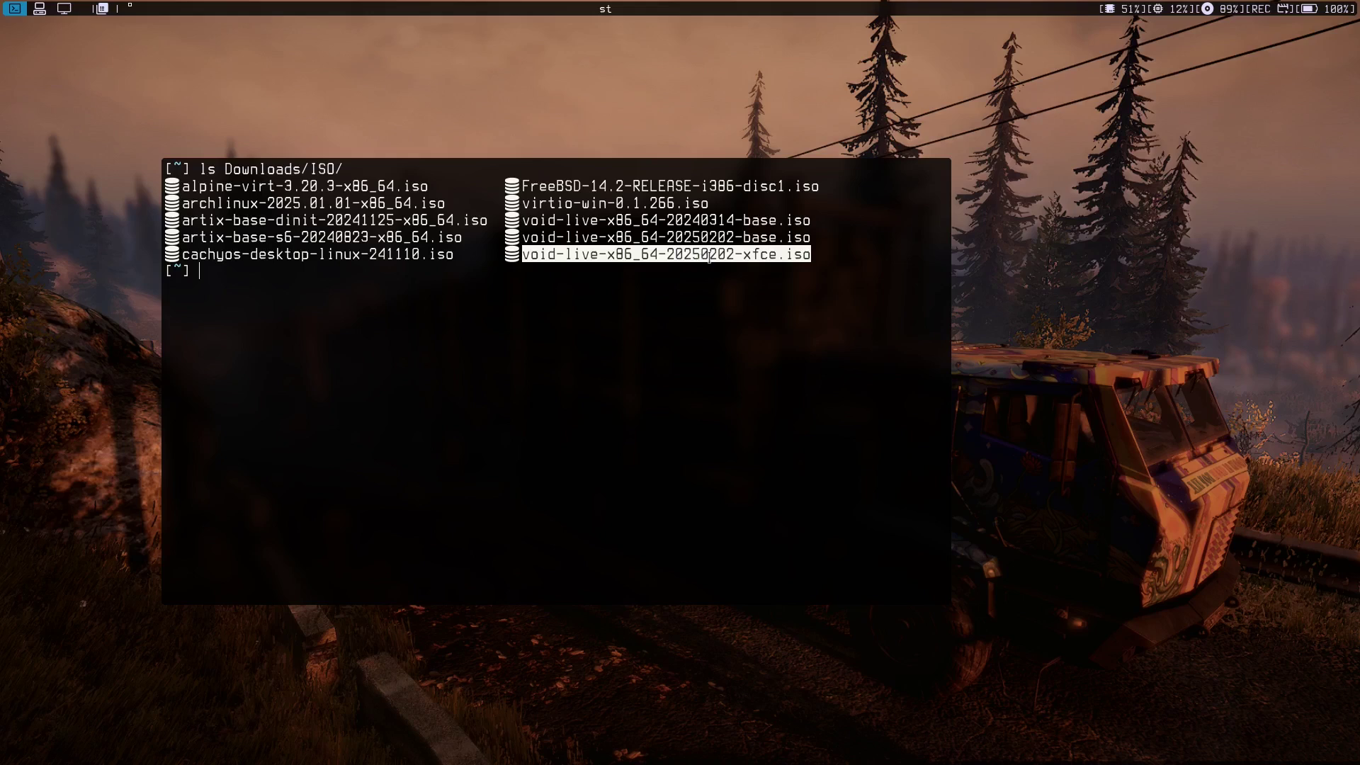
{"action": "key", "text": "super+3"}
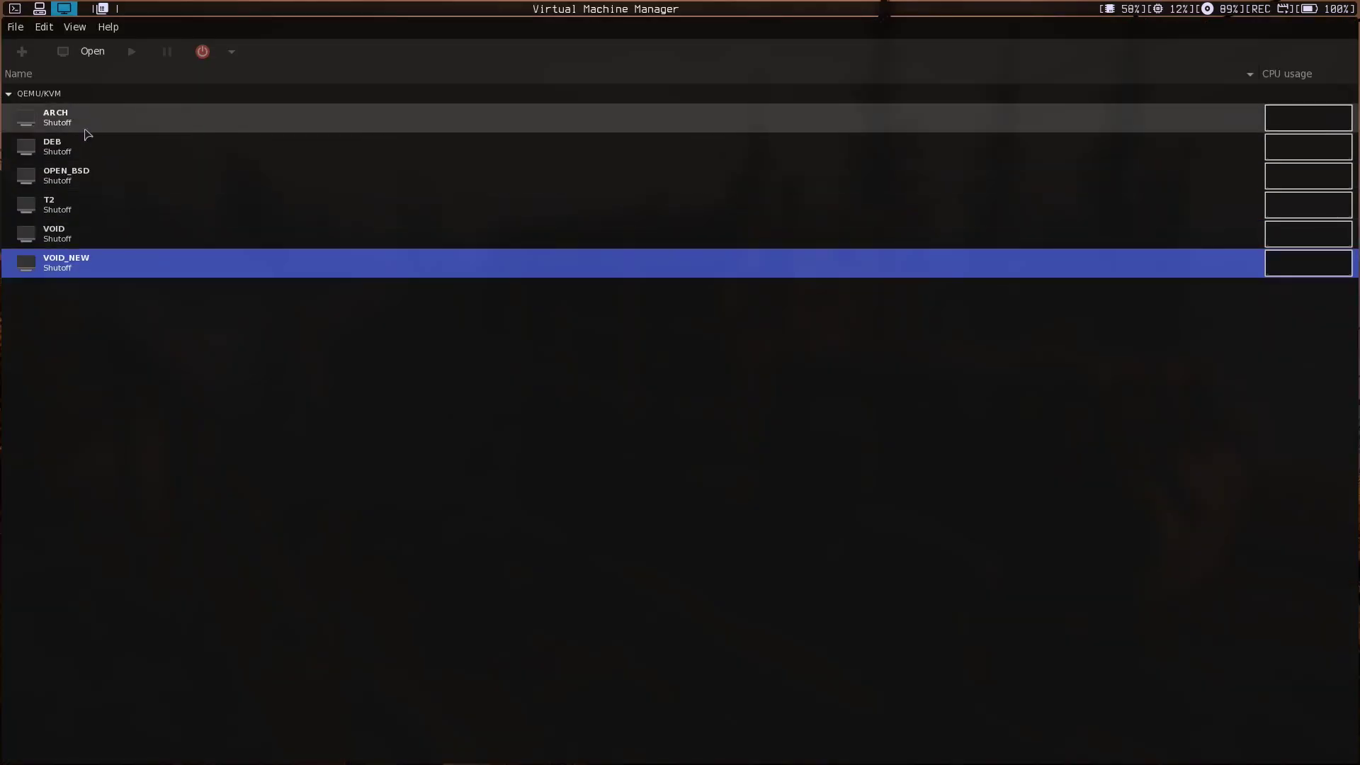
Step: Start a new VM from local install media using the Void xfce ISO
{"action": "left_click", "coordinate": [22, 51]}
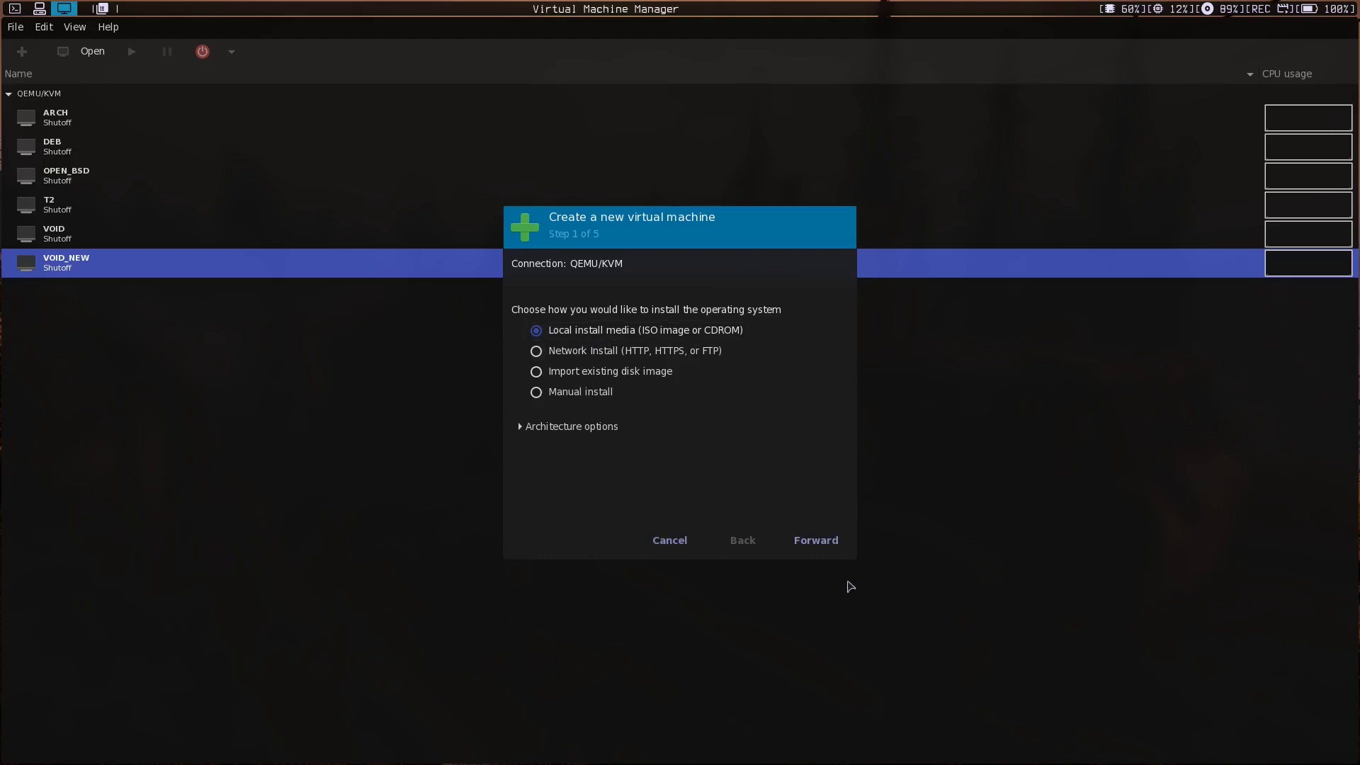
{"action": "left_click", "coordinate": [816, 539]}
{"action": "left_click", "coordinate": [816, 286]}
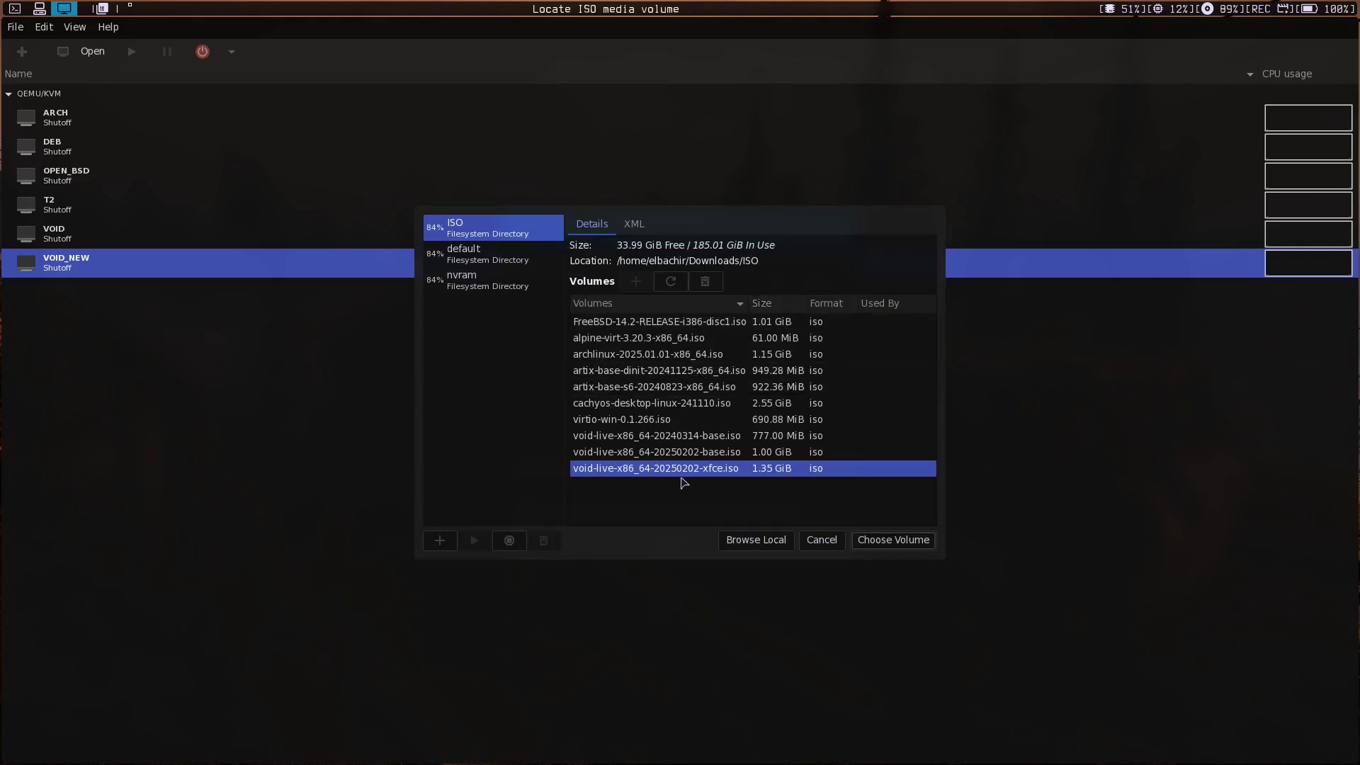
{"action": "left_click", "coordinate": [909, 540]}
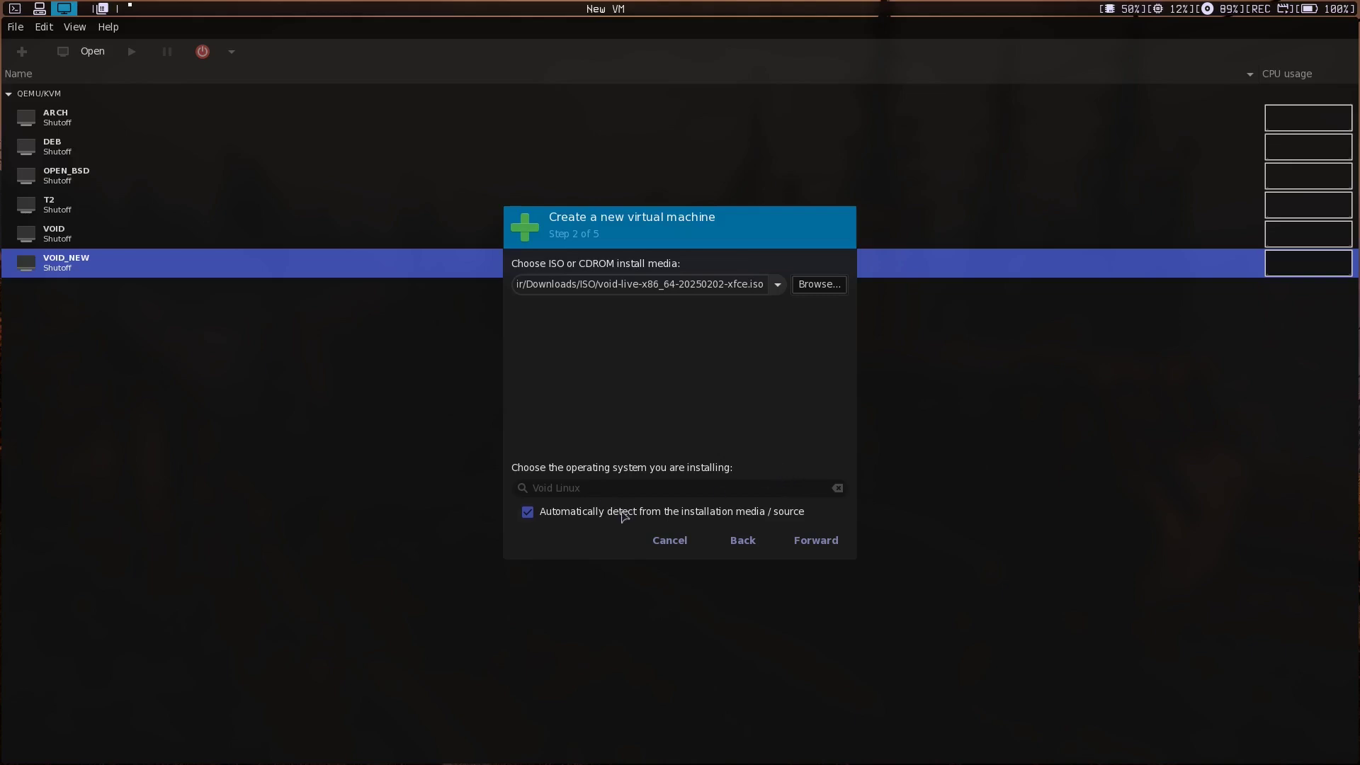
{"action": "left_click", "coordinate": [814, 542]}
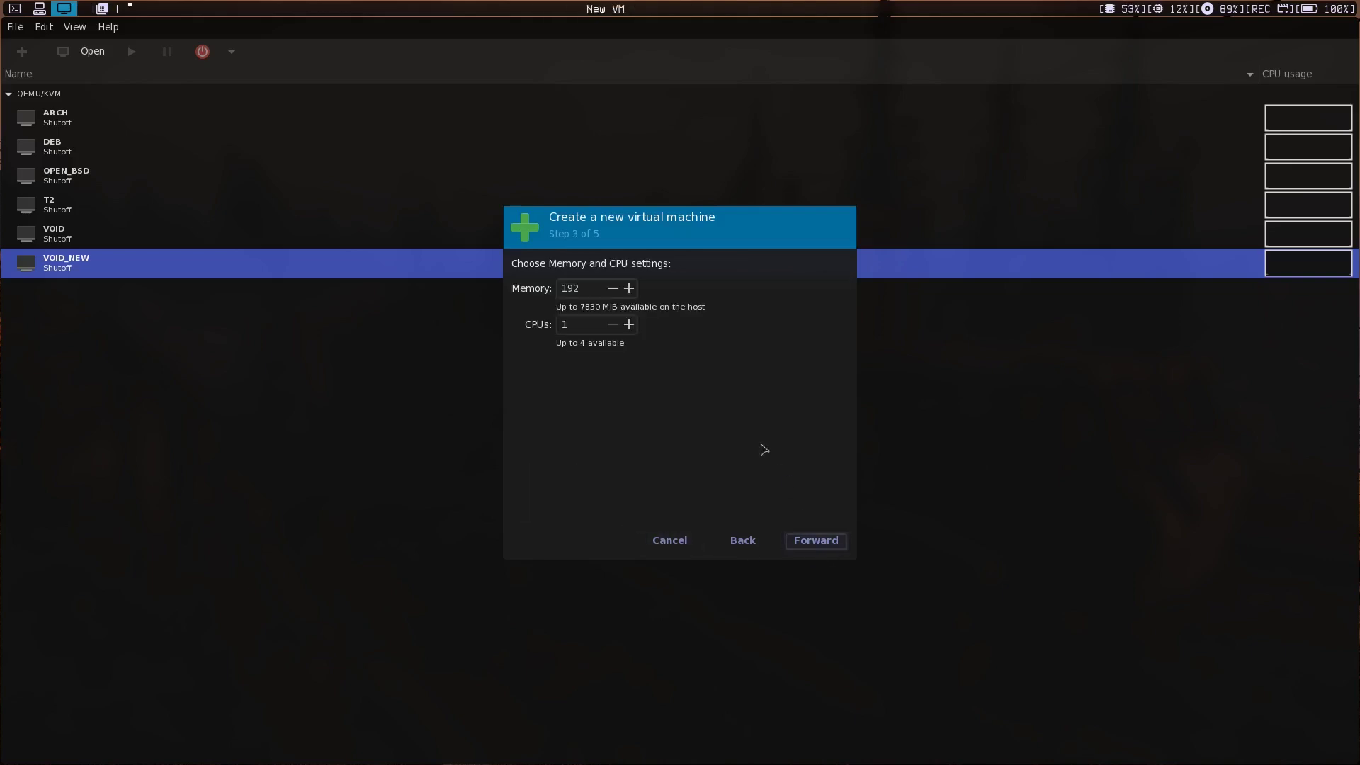
Step: Give the VM 2 CPUs, 2048 MiB memory and a 15 GiB disk
{"action": "left_click", "coordinate": [629, 325]}
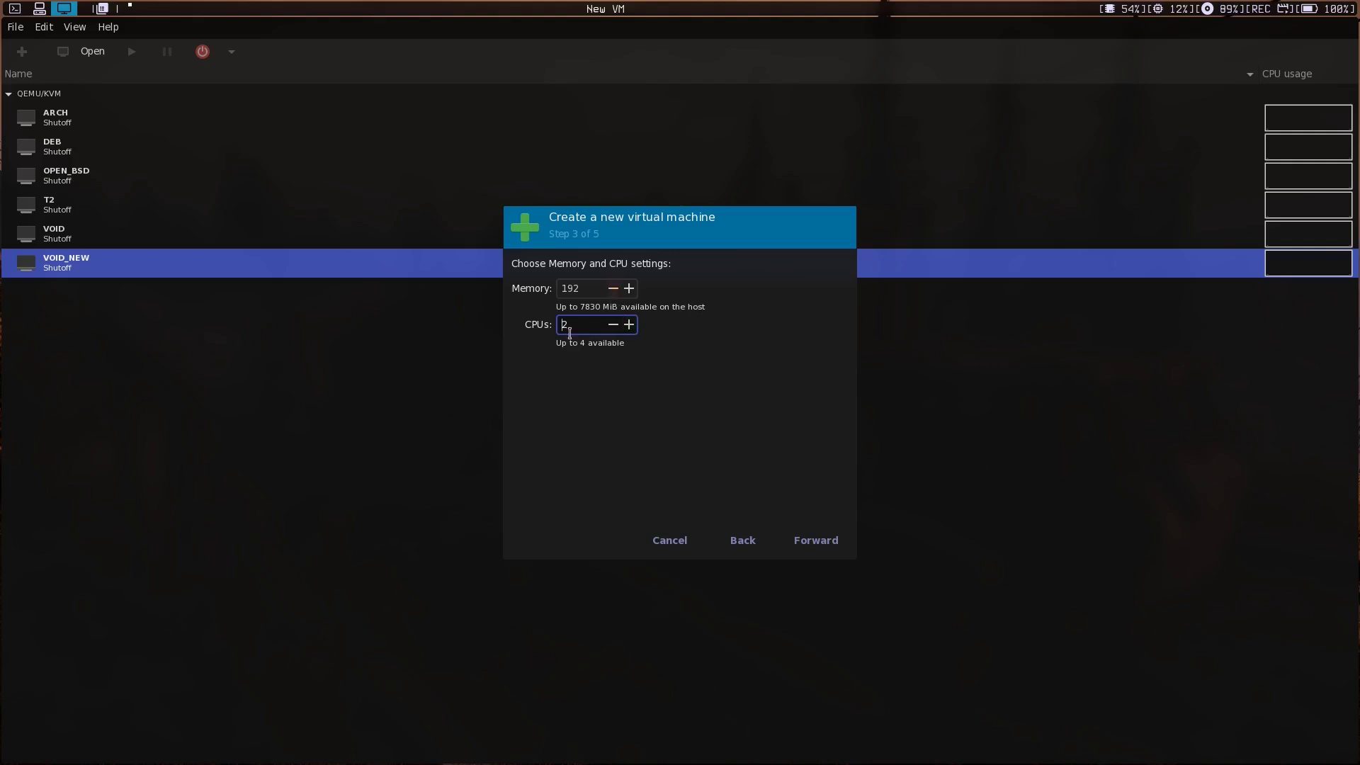
{"action": "double_click", "coordinate": [586, 294]}
{"action": "type", "text": "2"}
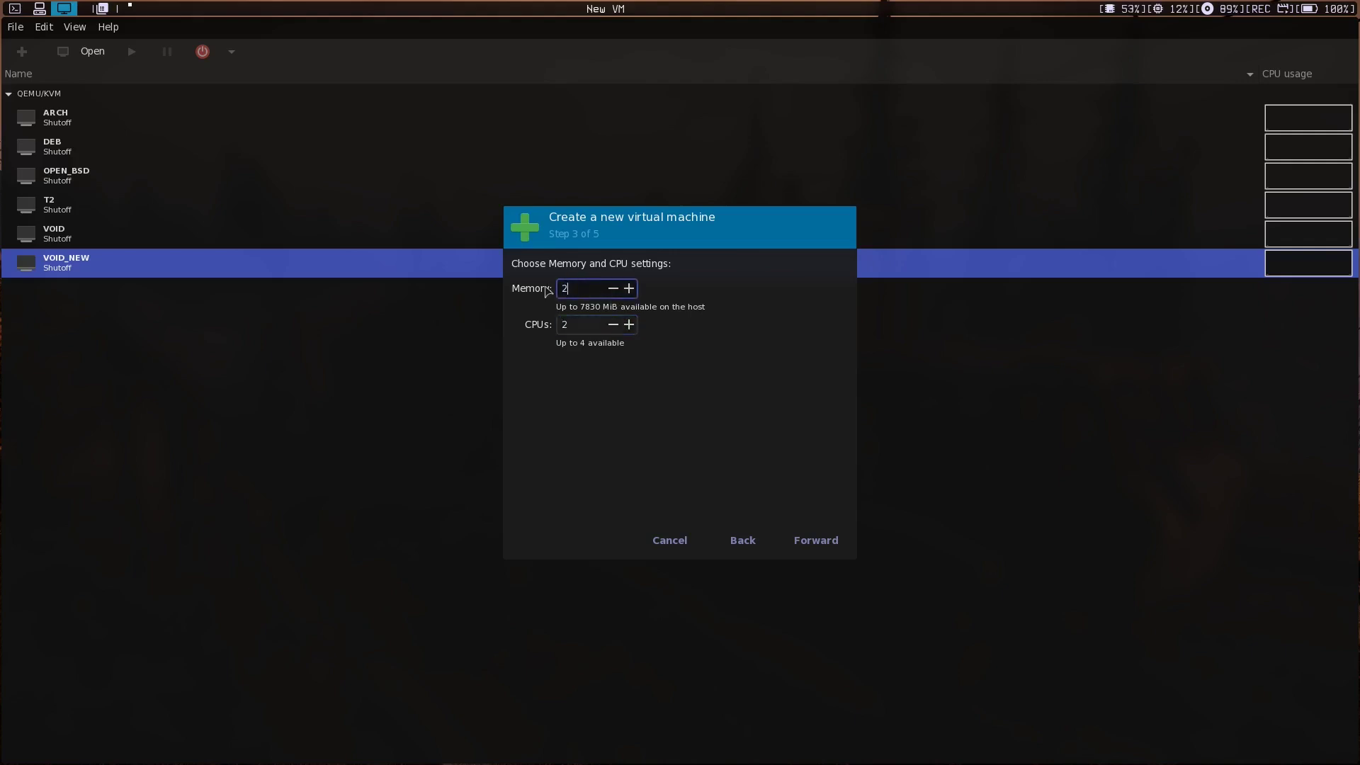
{"action": "type", "text": "048"}
{"action": "left_click", "coordinate": [807, 543]}
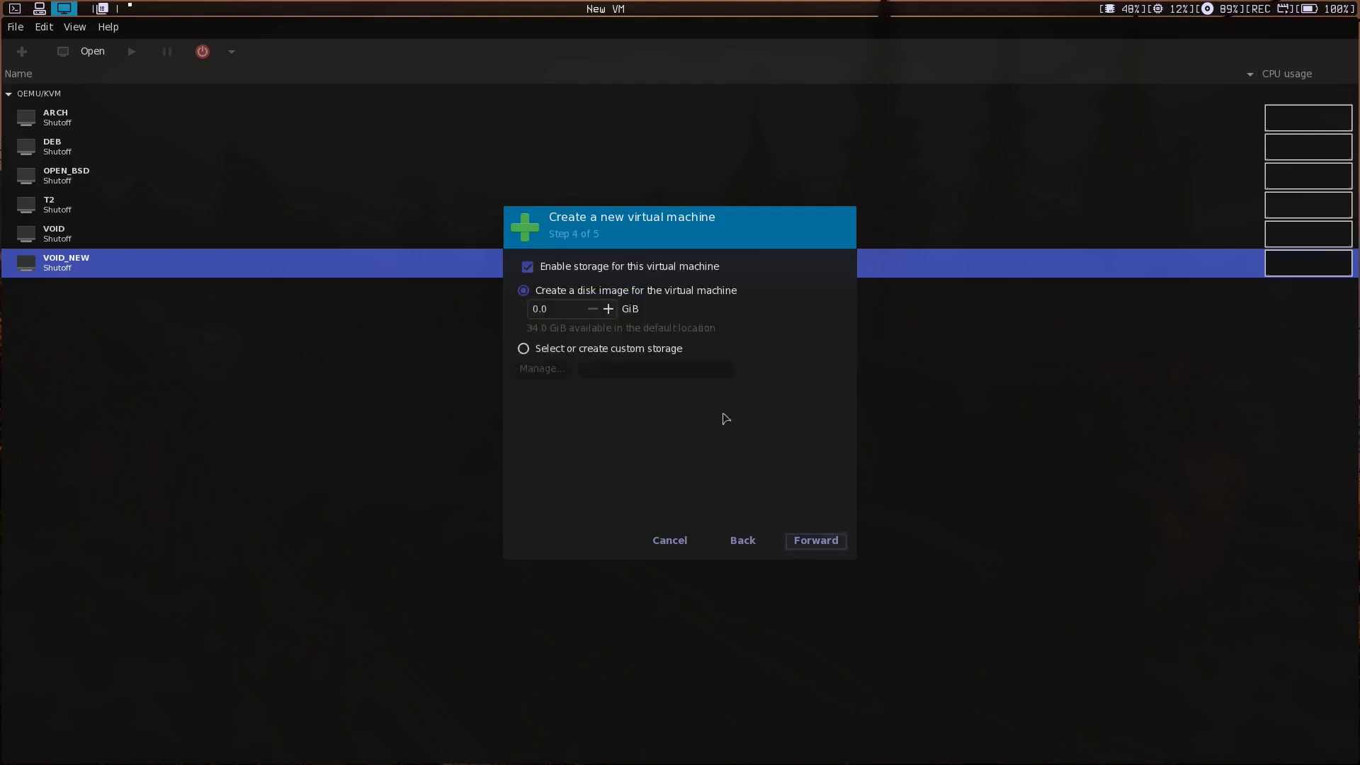
{"action": "left_click_drag", "start_coordinate": [559, 309], "coordinate": [518, 315]}
{"action": "type", "text": "15"}
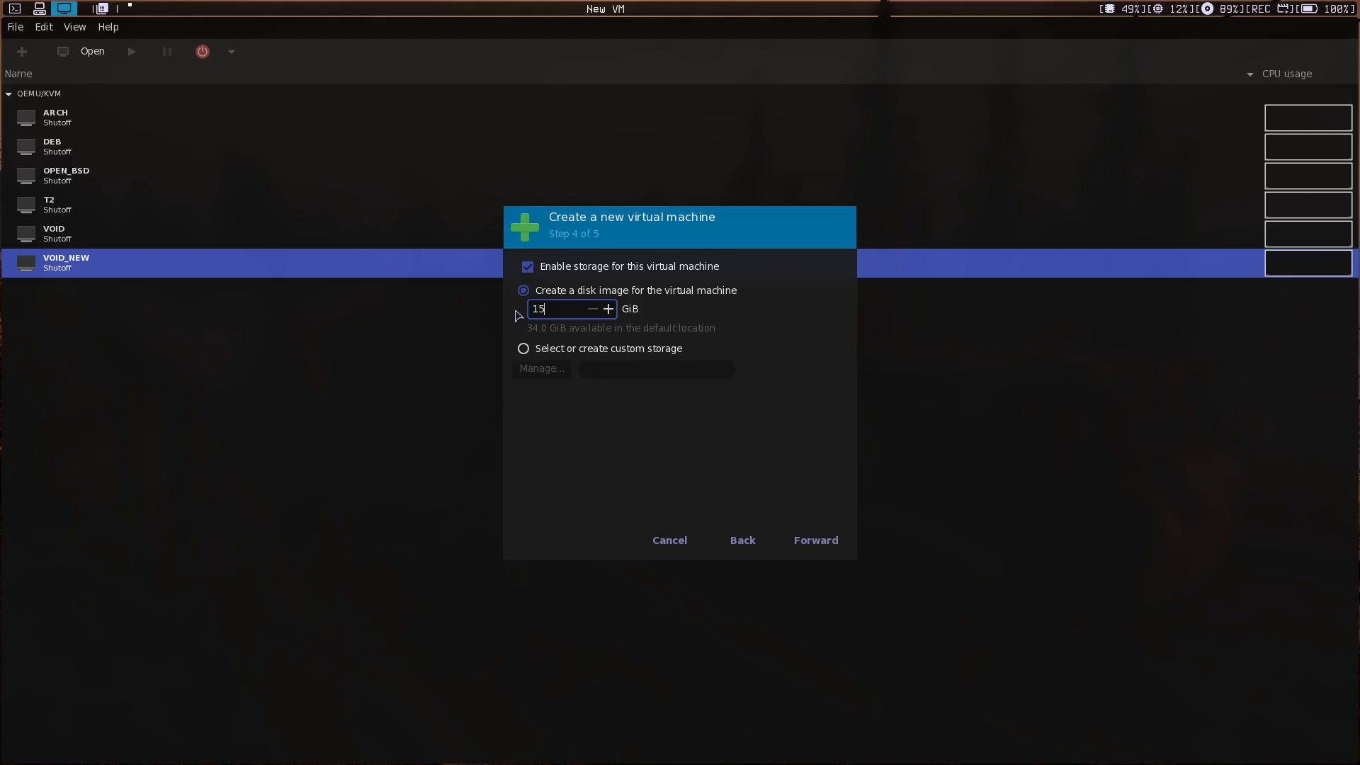
{"action": "left_click", "coordinate": [811, 532]}
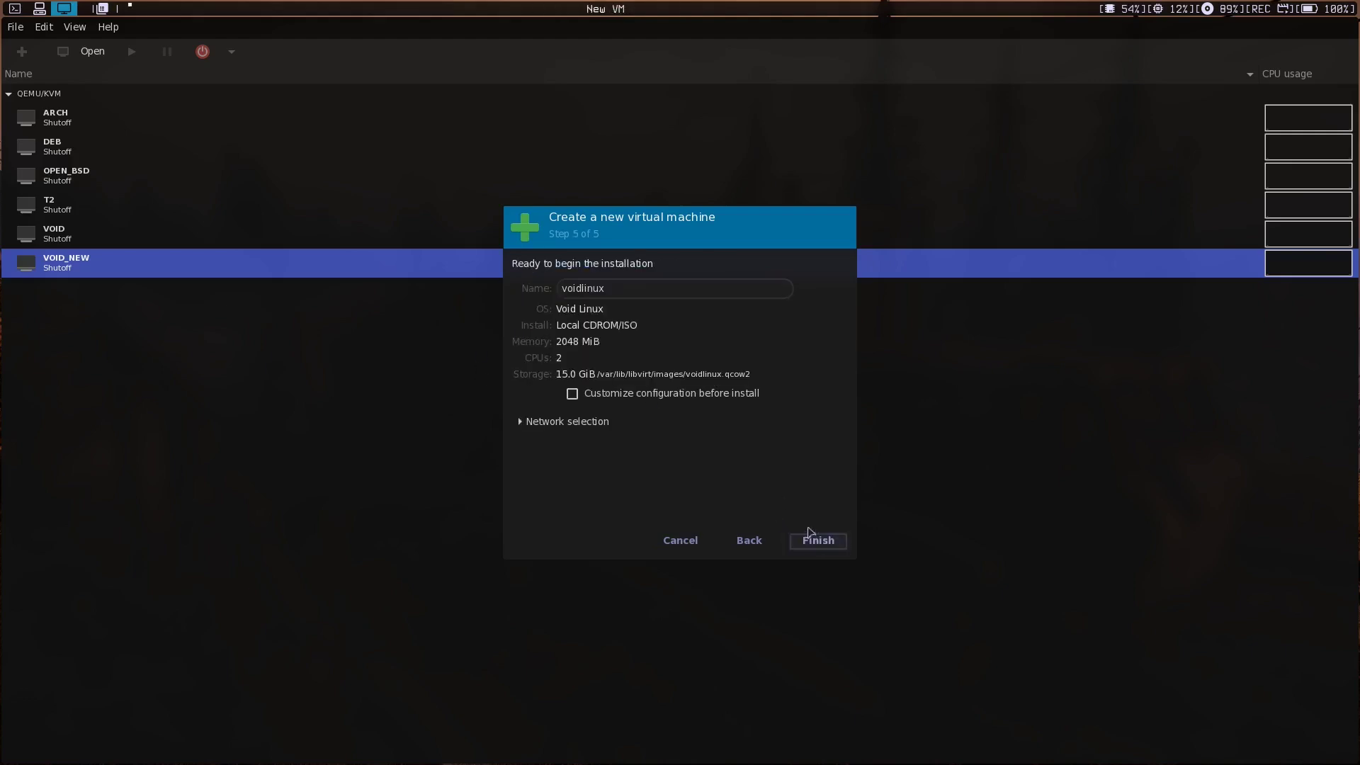
Step: Name the VM voidlinux-xfce, enable Customize configuration before install, and finish the wizard
{"action": "left_click", "coordinate": [624, 290]}
{"action": "type", "text": "-xfce"}
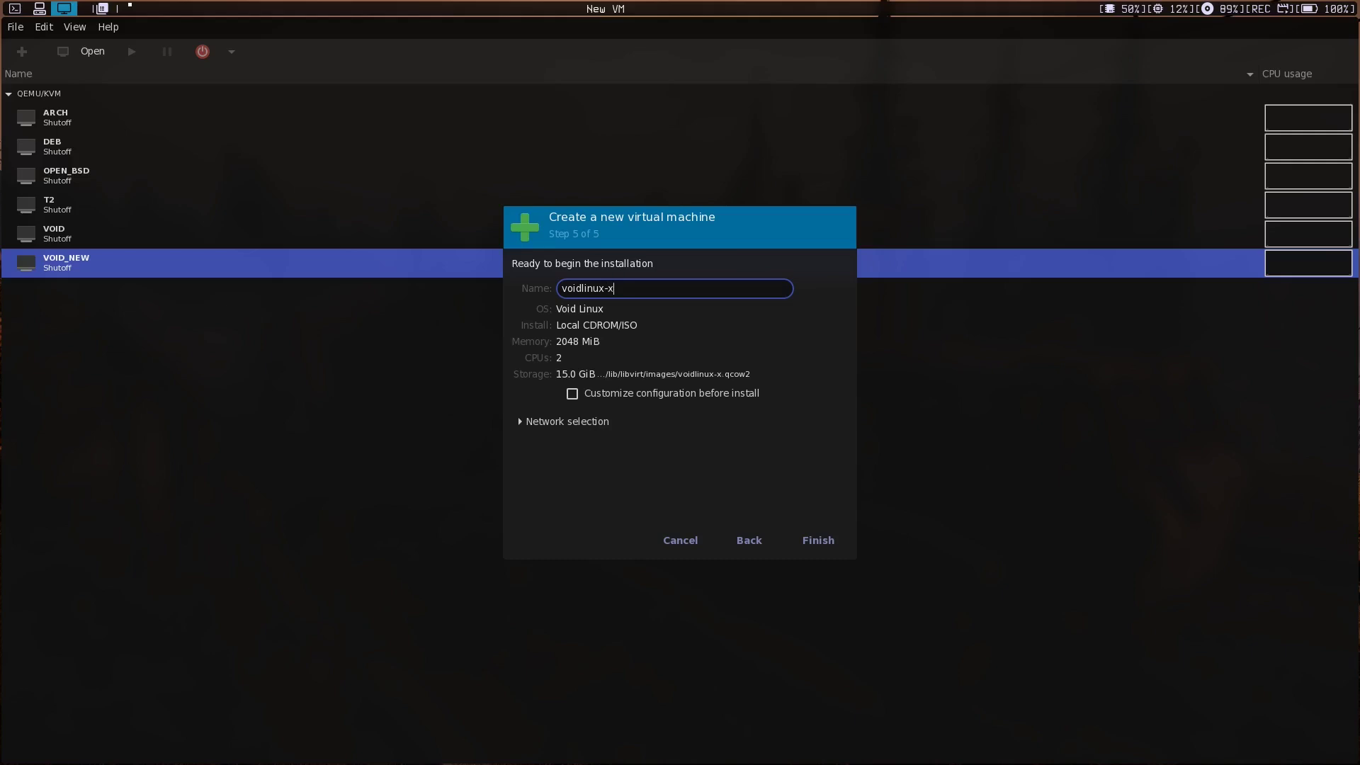
{"action": "left_click", "coordinate": [646, 398]}
{"action": "left_click", "coordinate": [597, 424]}
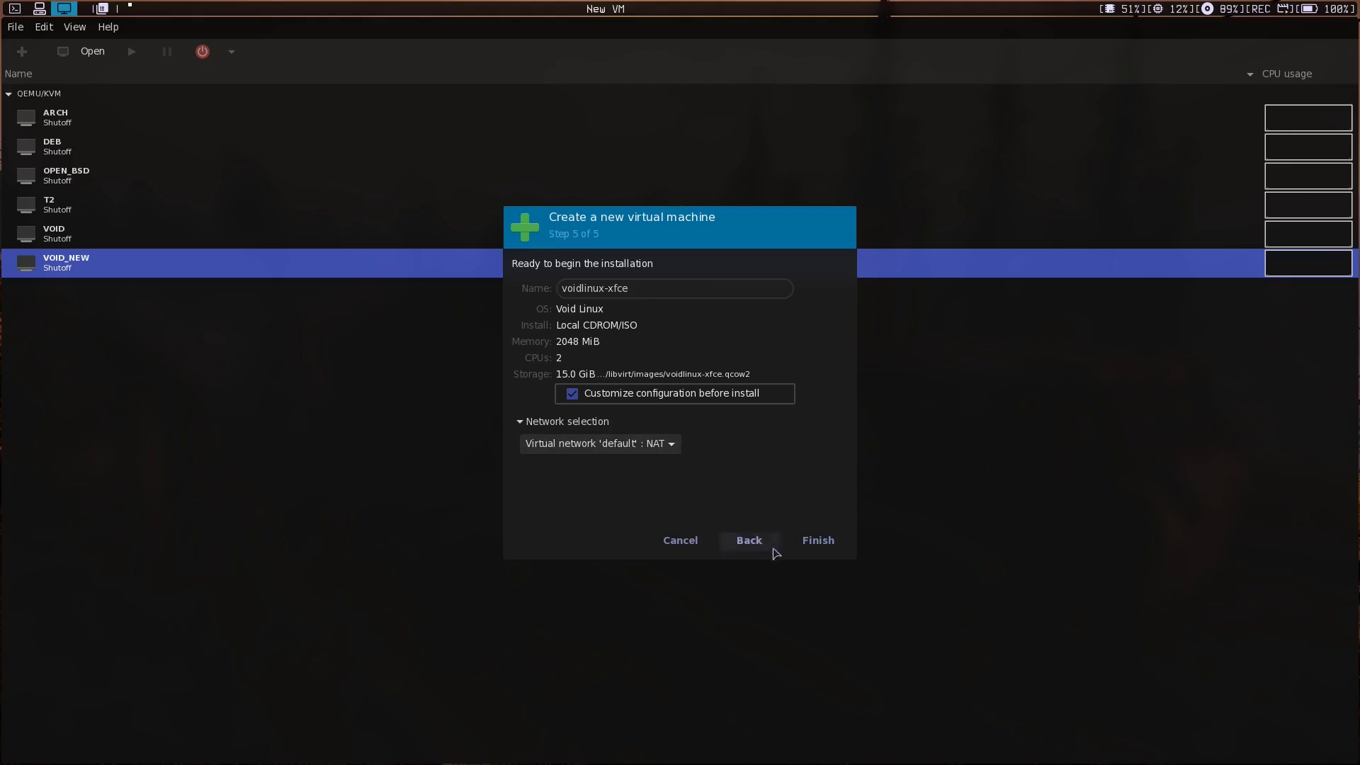
{"action": "left_click", "coordinate": [824, 545]}
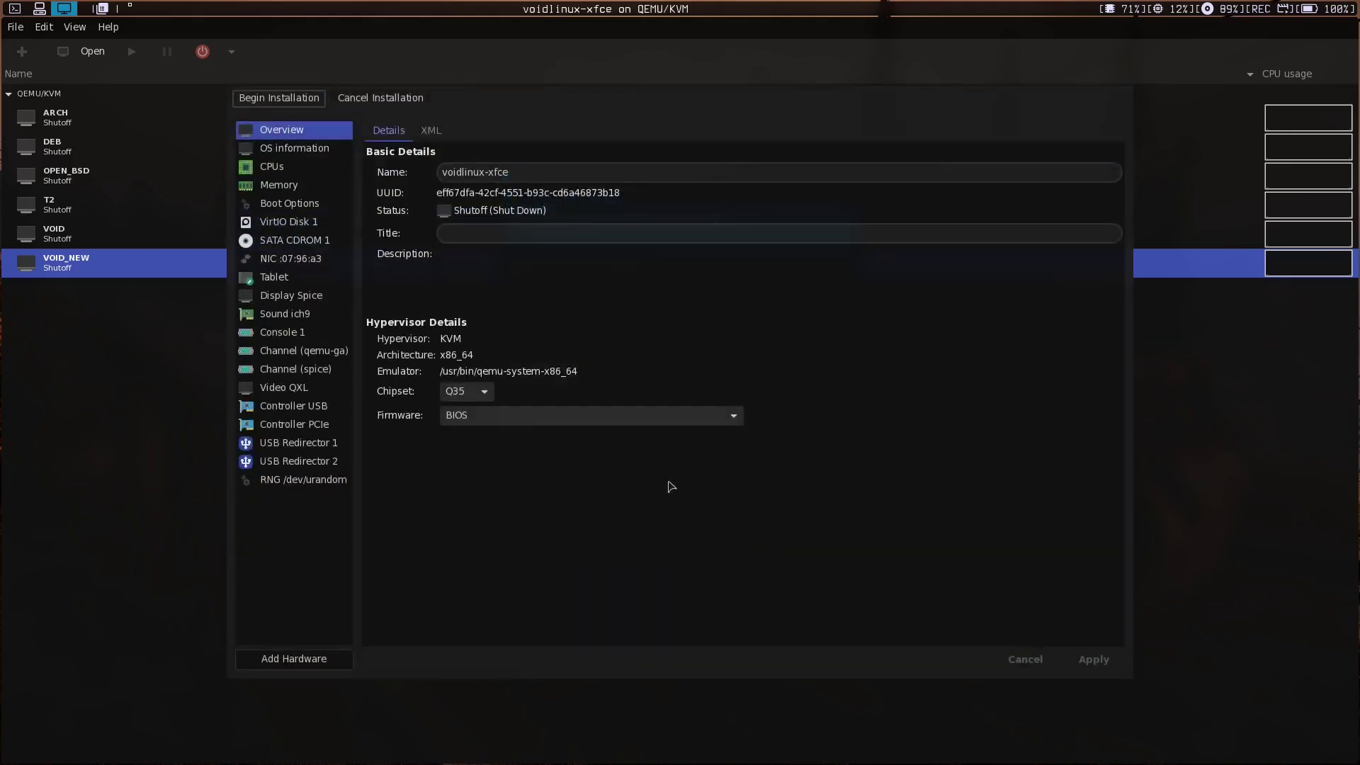
Step: Set the VM firmware to qemu edk2 UEFI x86_64 and apply
{"action": "left_click", "coordinate": [721, 418]}
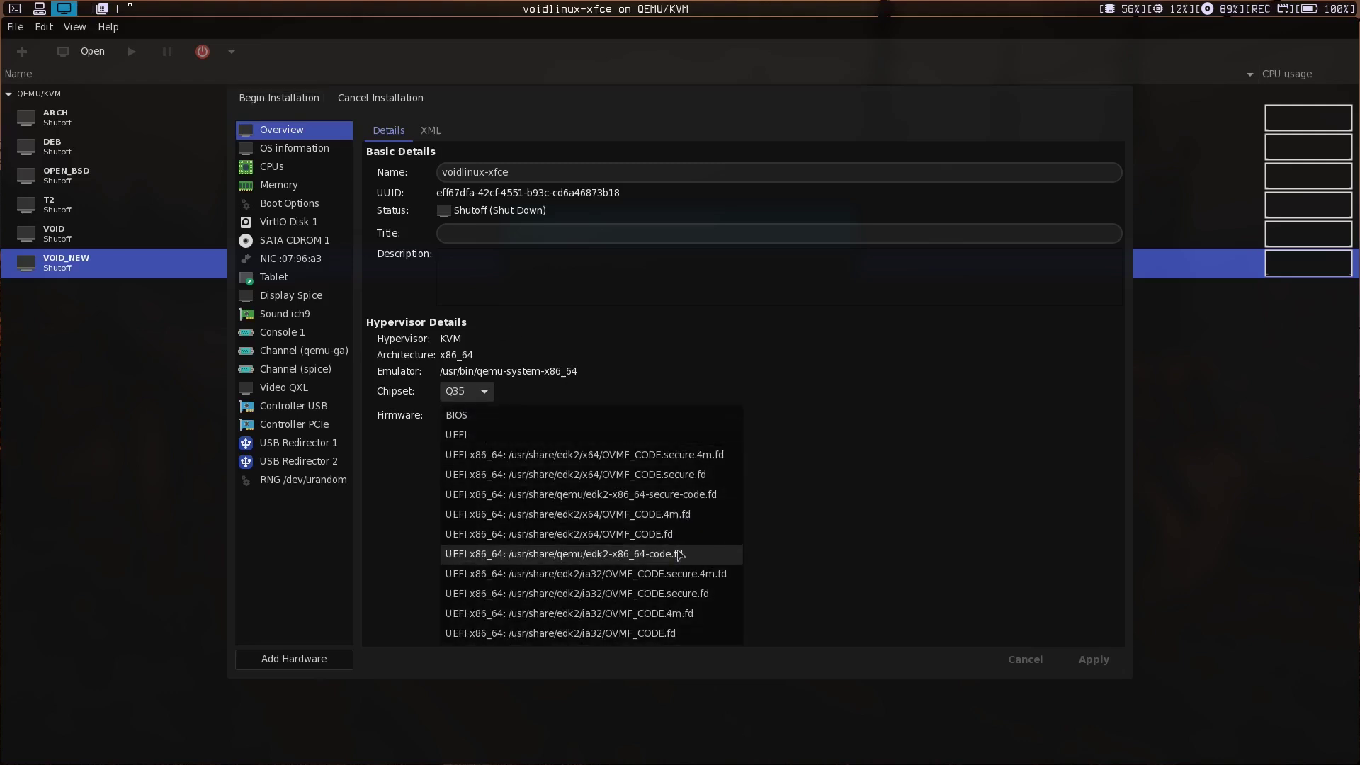
{"action": "left_click", "coordinate": [618, 554]}
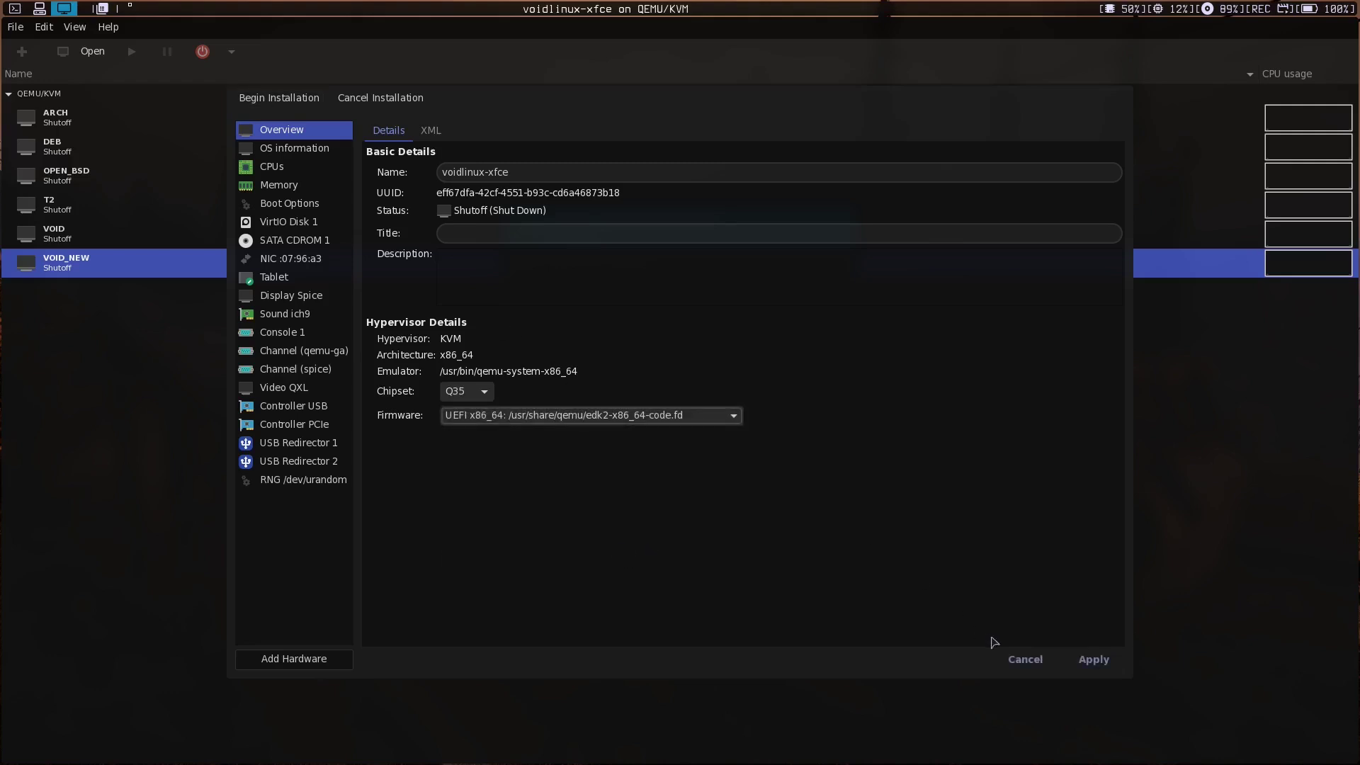
{"action": "left_click", "coordinate": [1094, 659]}
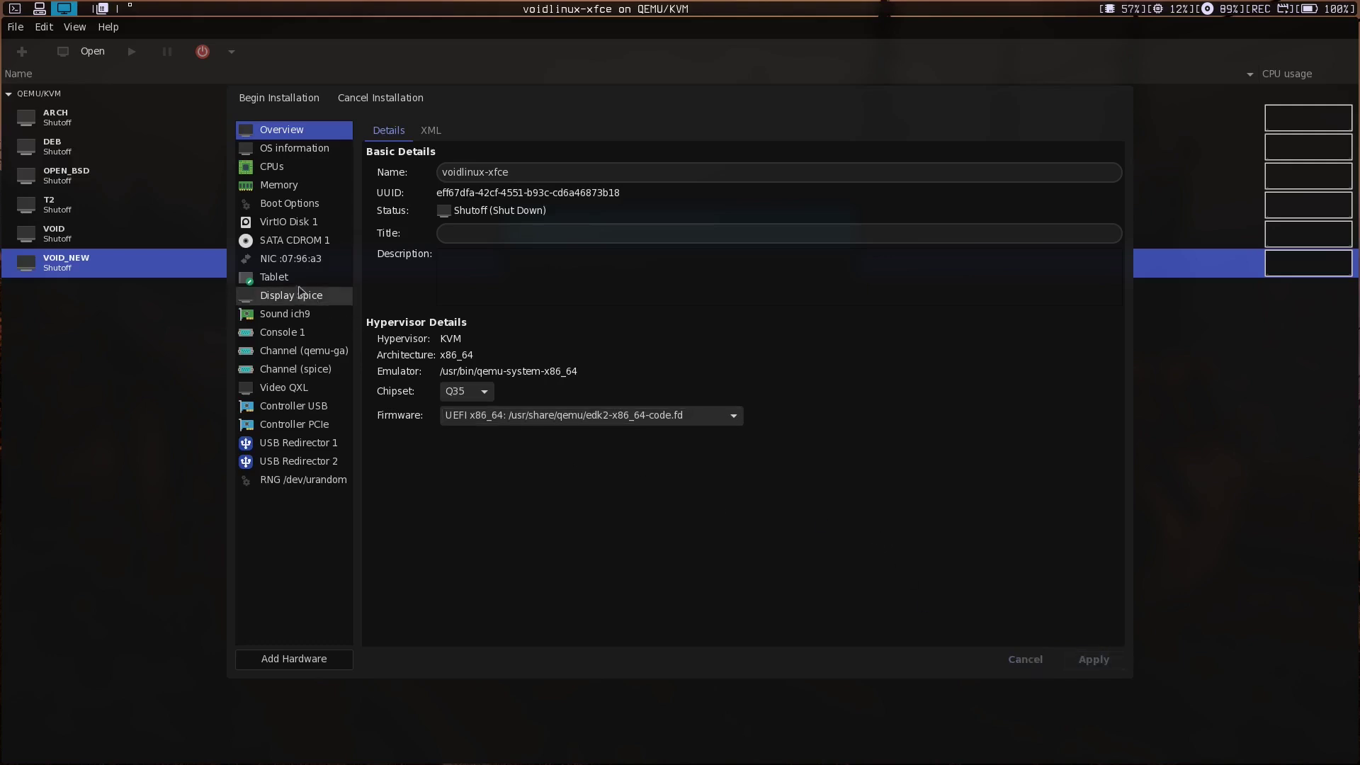
Step: Enable booting from SATA CDROM 1, placed above VirtIO Disk 1, and apply
{"action": "left_click", "coordinate": [290, 203]}
{"action": "left_click", "coordinate": [383, 257]}
{"action": "left_click", "coordinate": [502, 243]}
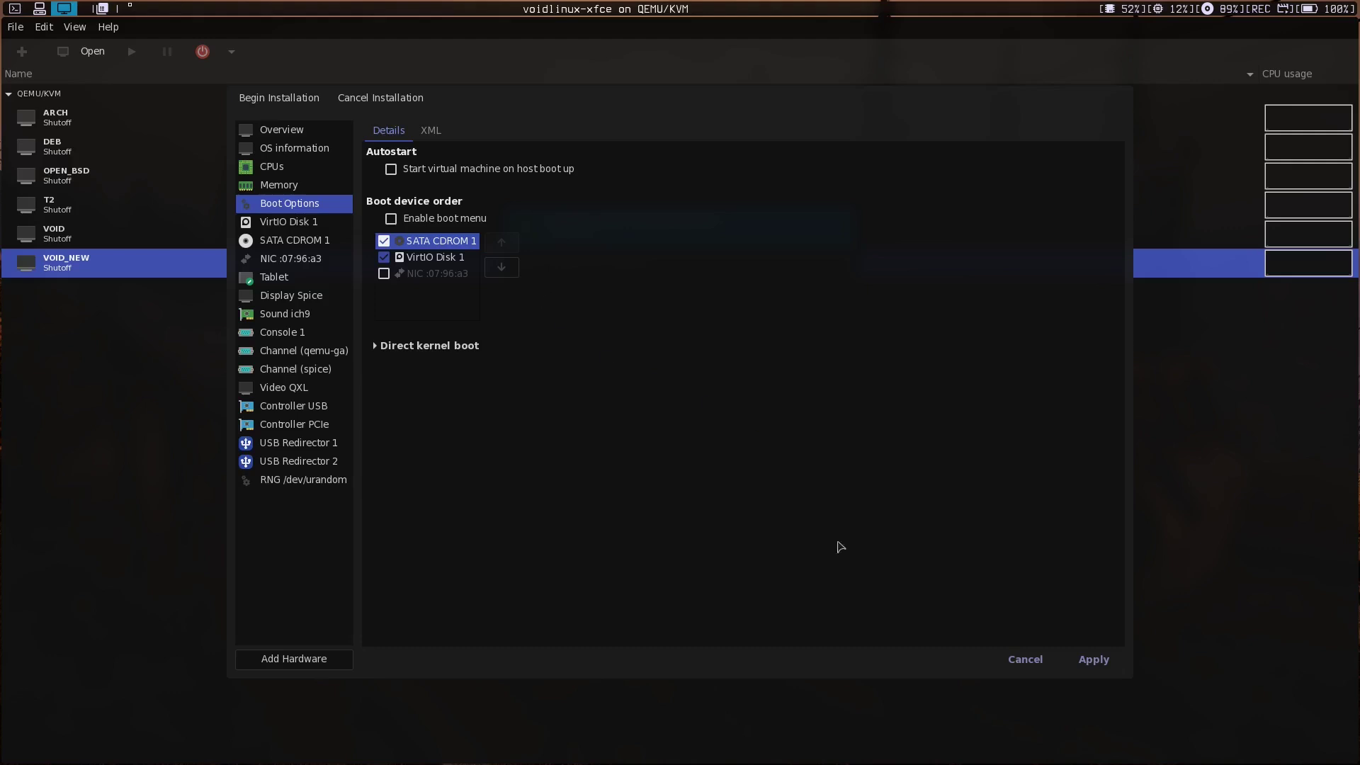
{"action": "left_click", "coordinate": [1094, 659]}
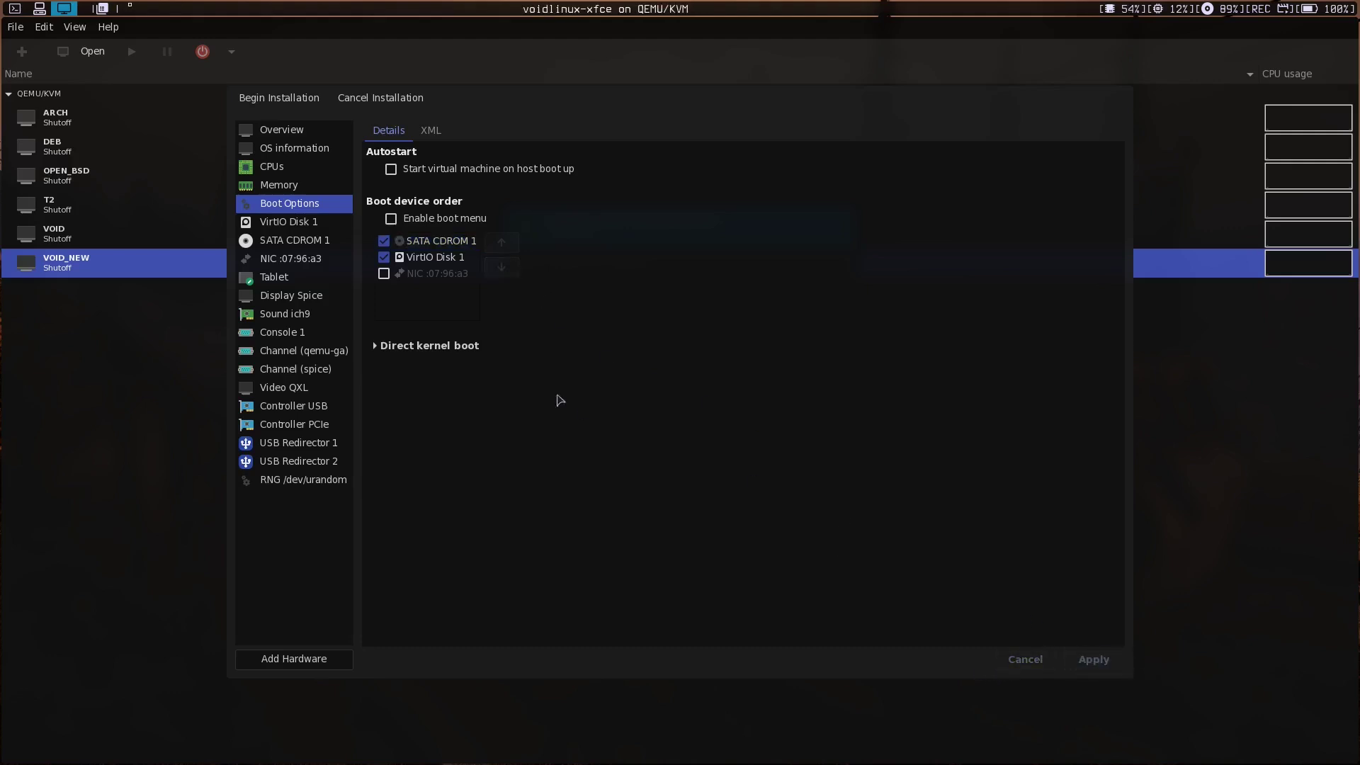
Step: Remove the Tablet input device and begin the installation
{"action": "left_click", "coordinate": [282, 278]}
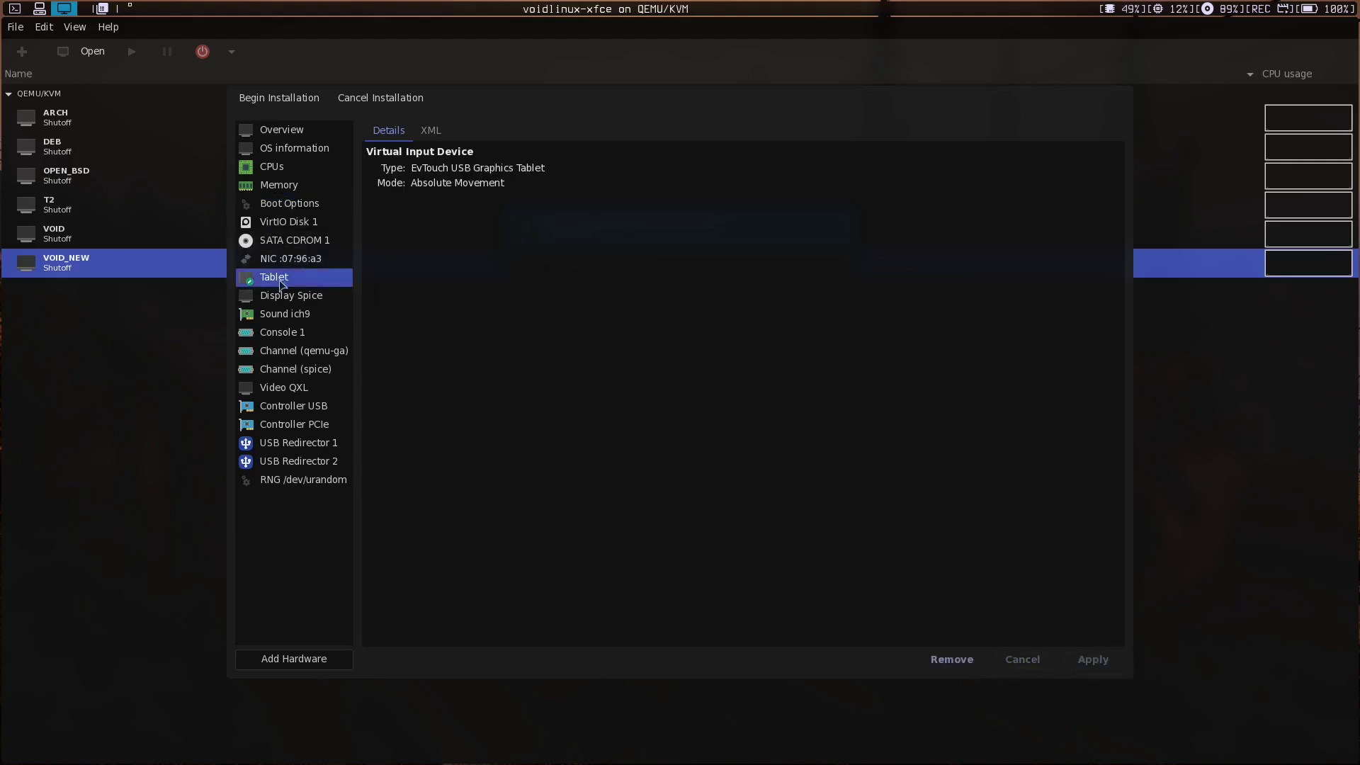
{"action": "left_click", "coordinate": [952, 662]}
{"action": "left_click", "coordinate": [705, 423]}
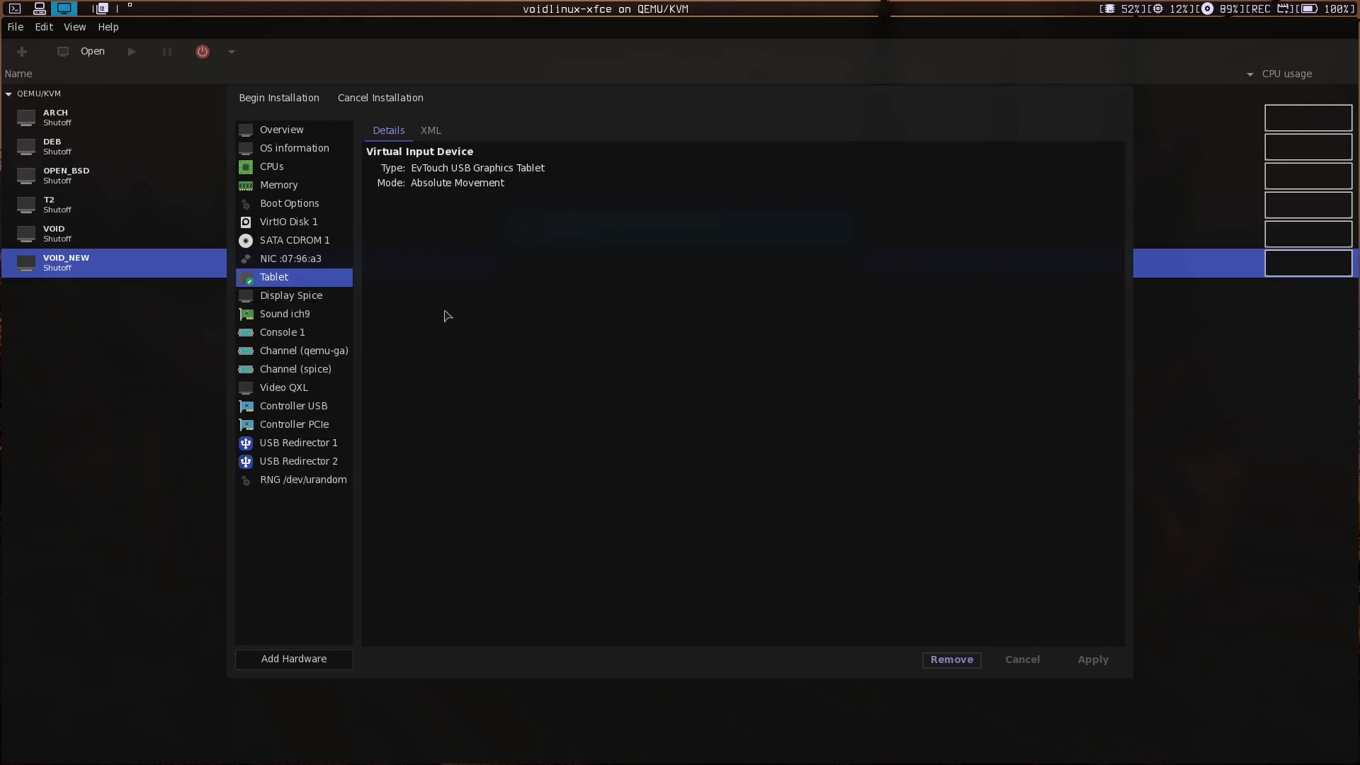
{"action": "left_click", "coordinate": [275, 104]}
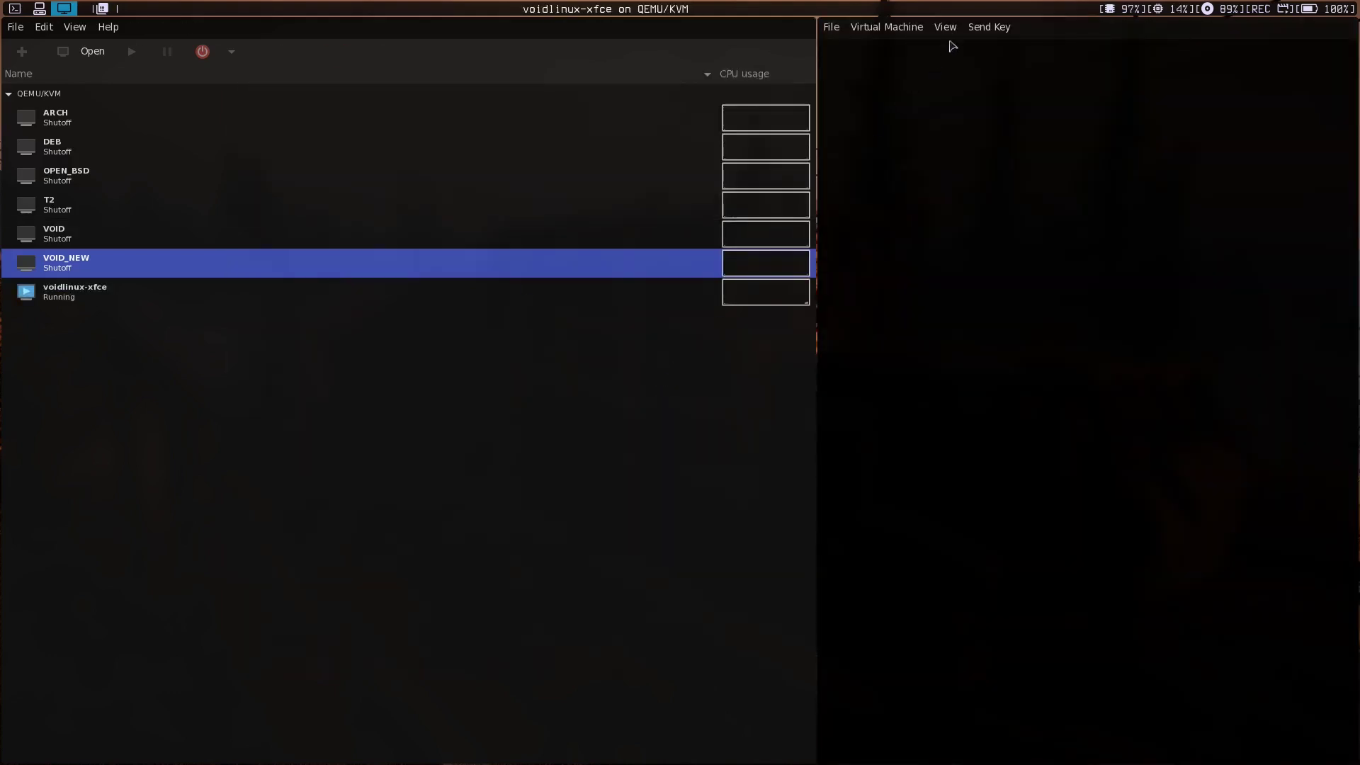
Step: Switch the VM console window to fullscreen view
{"action": "left_click", "coordinate": [951, 28]}
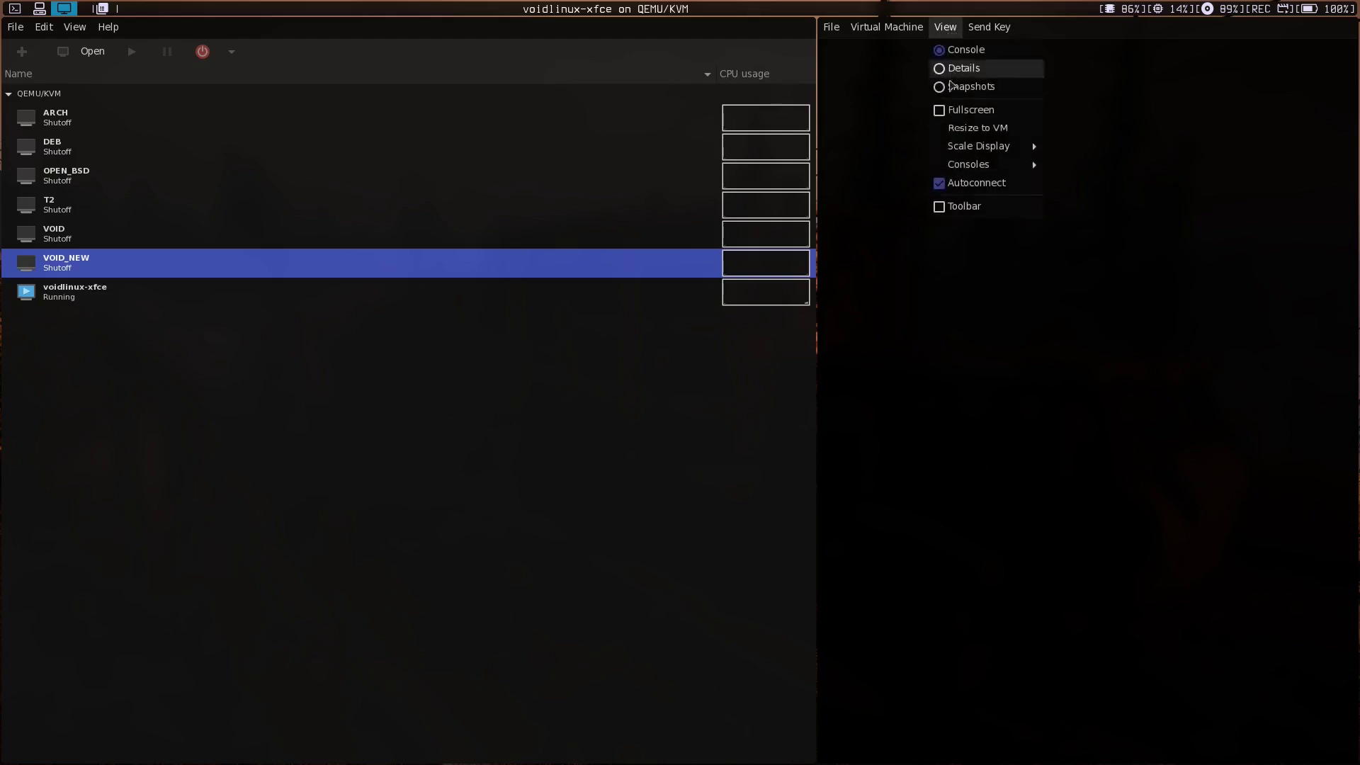
{"action": "left_click", "coordinate": [946, 109]}
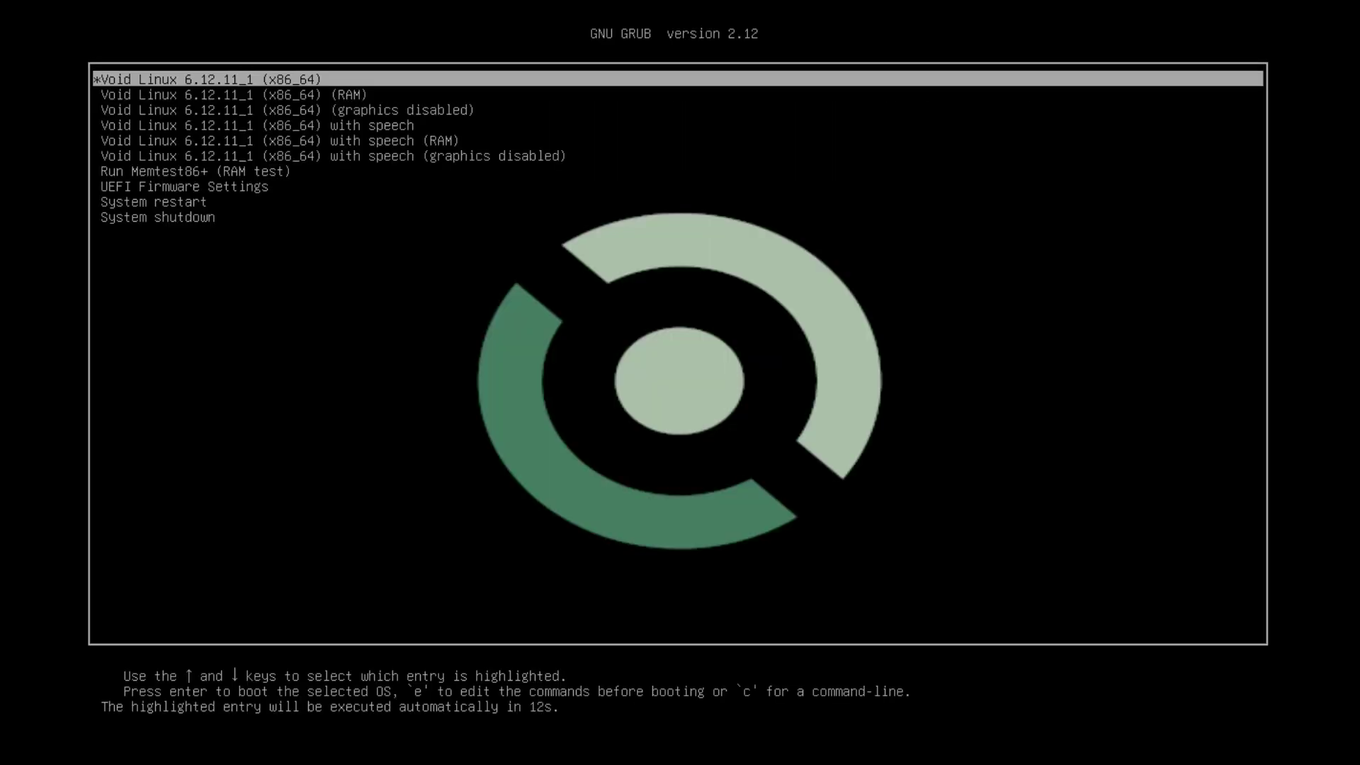
Step: Boot the default Void Linux 6.12.11_1 GRUB entry
{"action": "key", "text": "Return"}
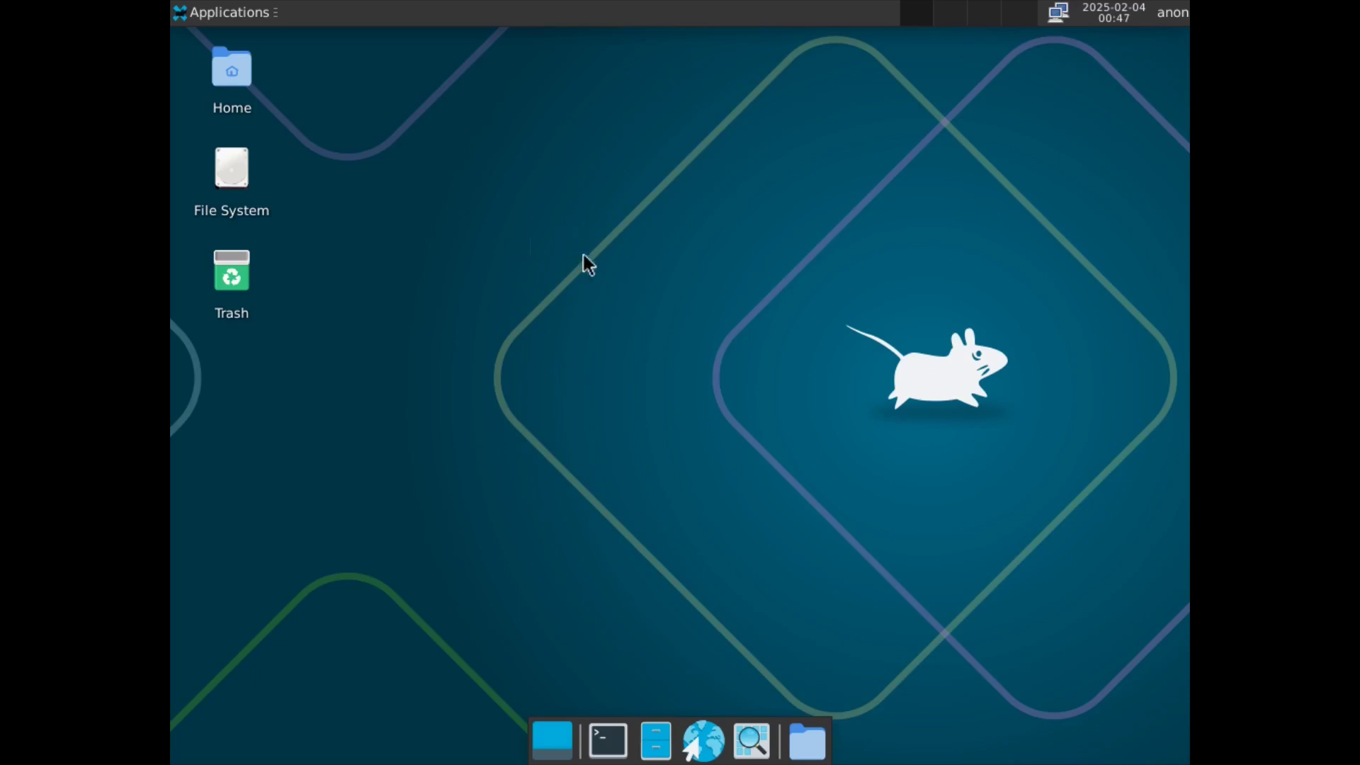
Step: Set the Xfce display resolution to 1920x1080, keep the configuration, and close Display settings
{"action": "right_click", "coordinate": [607, 303]}
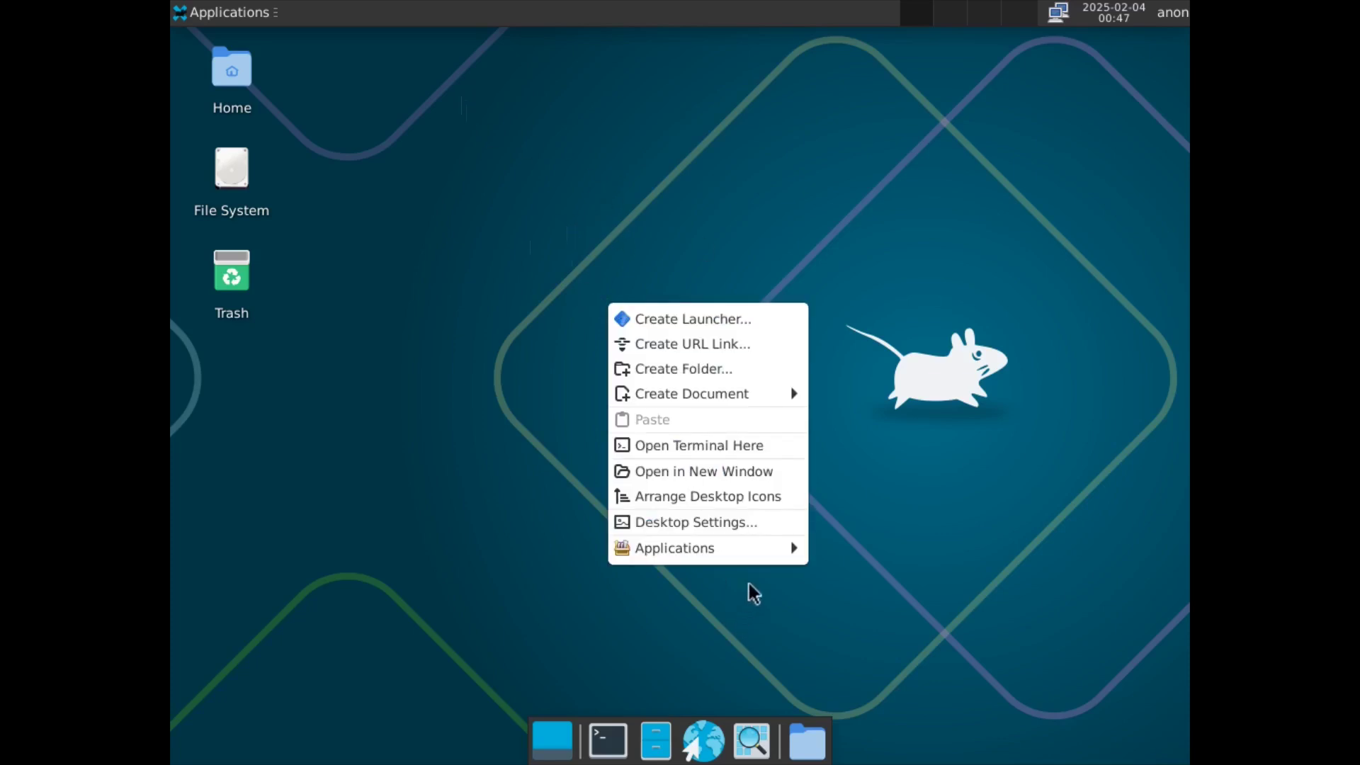
{"action": "mouse_move", "coordinate": [790, 556]}
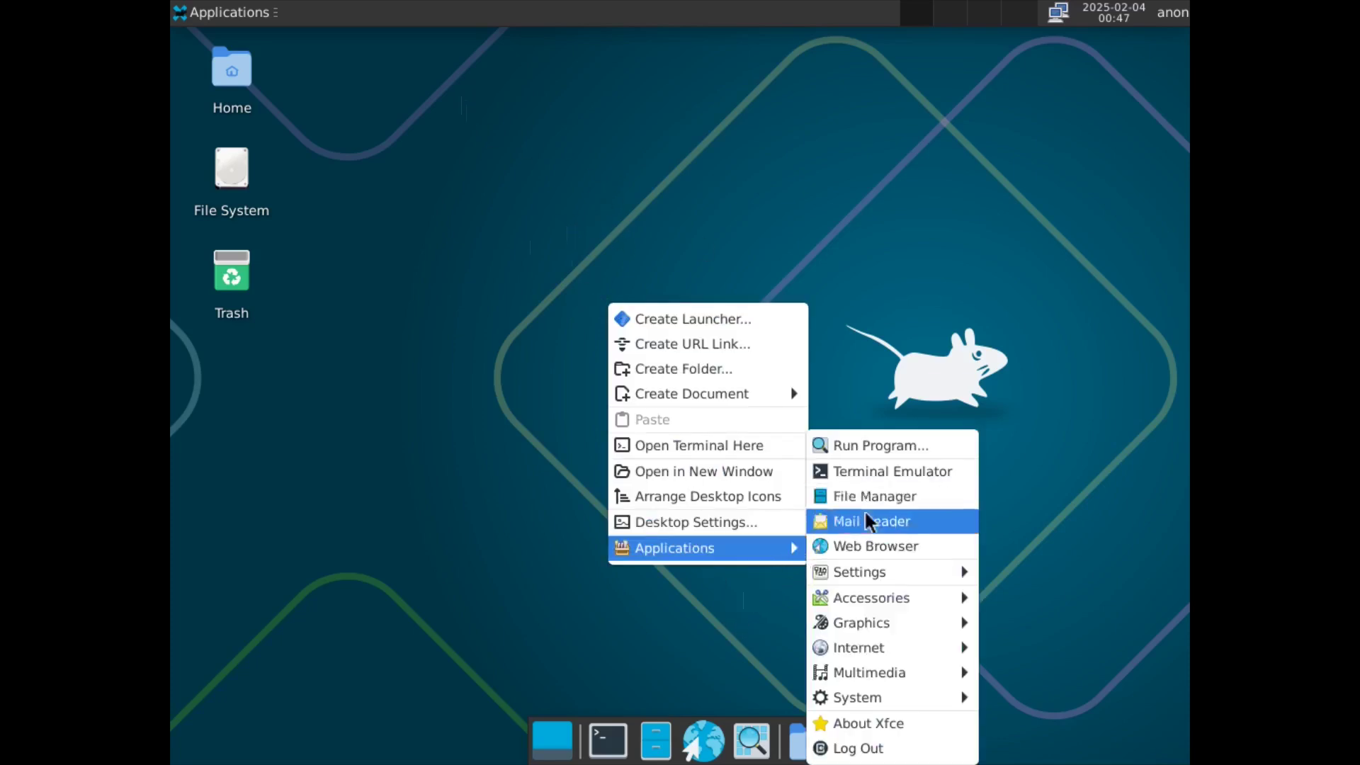
{"action": "mouse_move", "coordinate": [918, 572]}
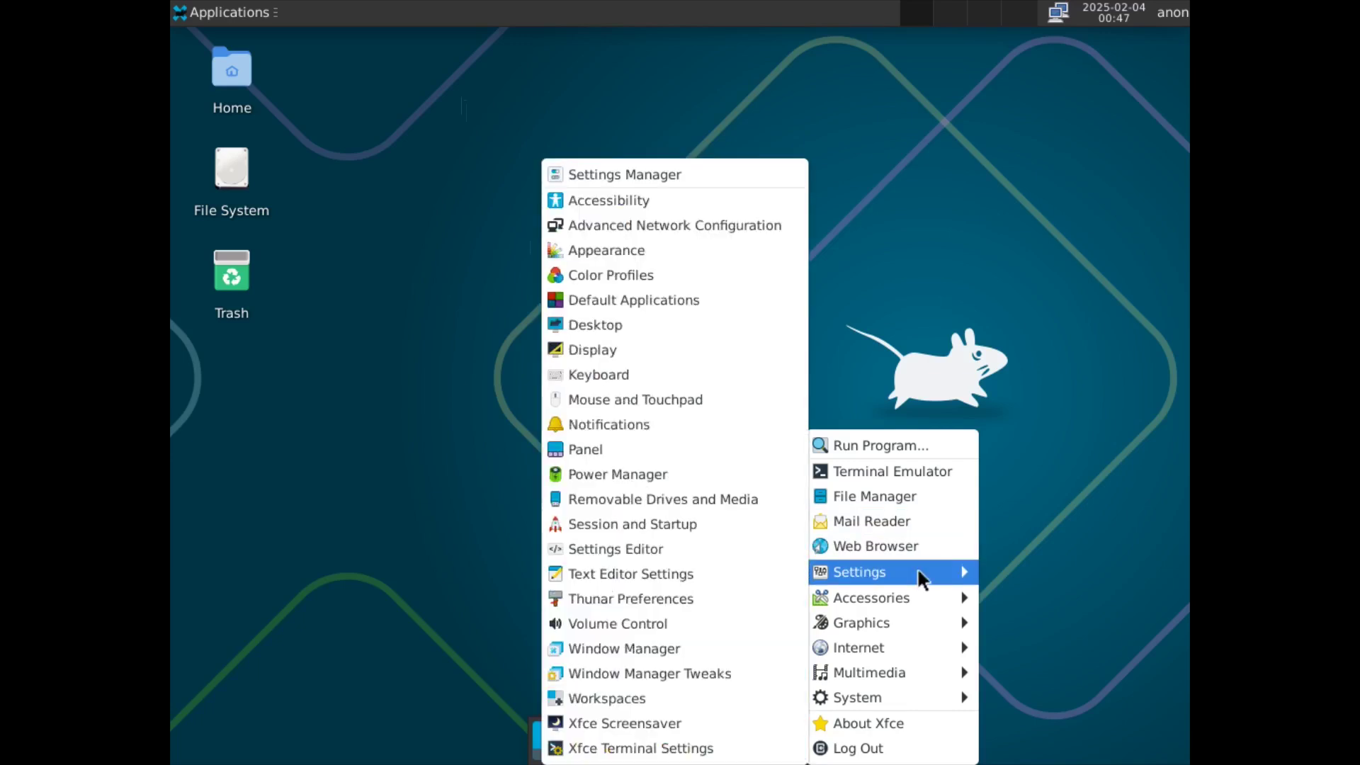
{"action": "left_click", "coordinate": [680, 354]}
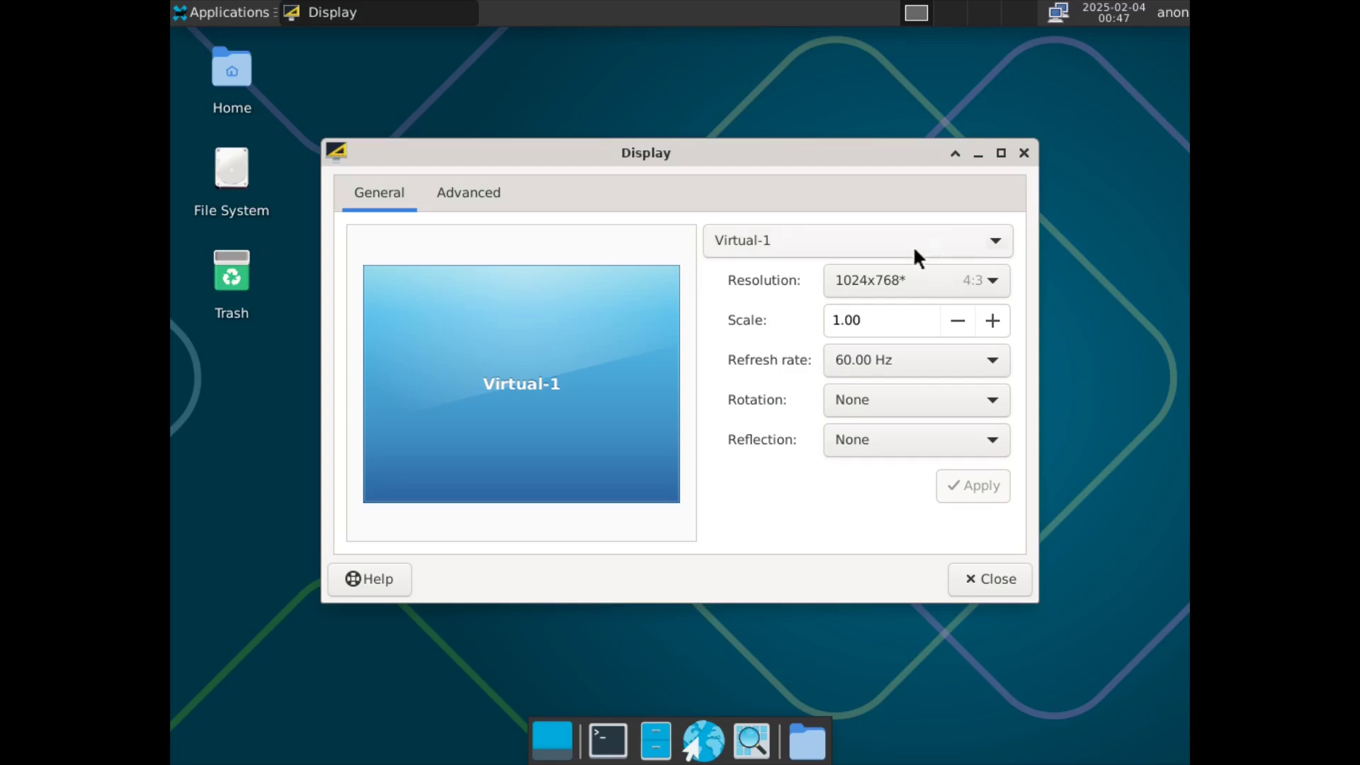
{"action": "left_click", "coordinate": [912, 276]}
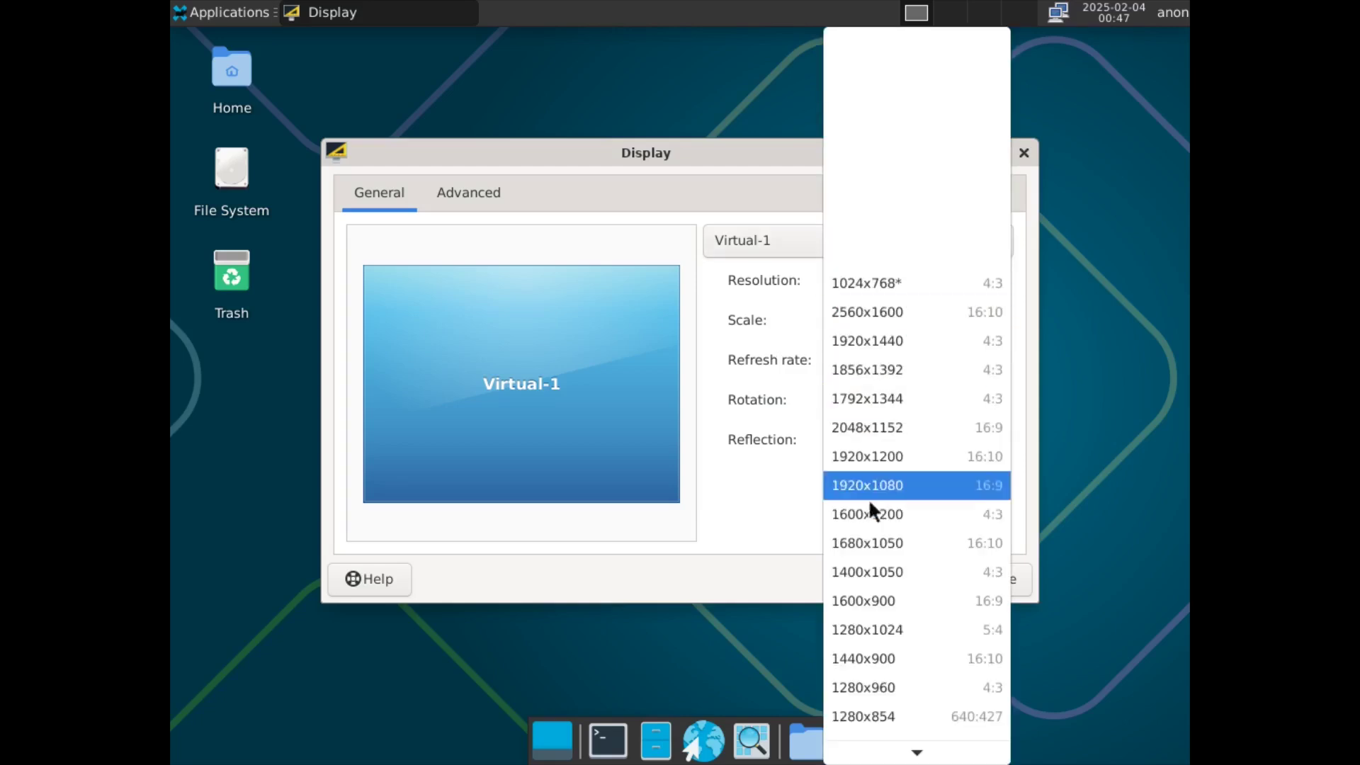
{"action": "left_click", "coordinate": [891, 487]}
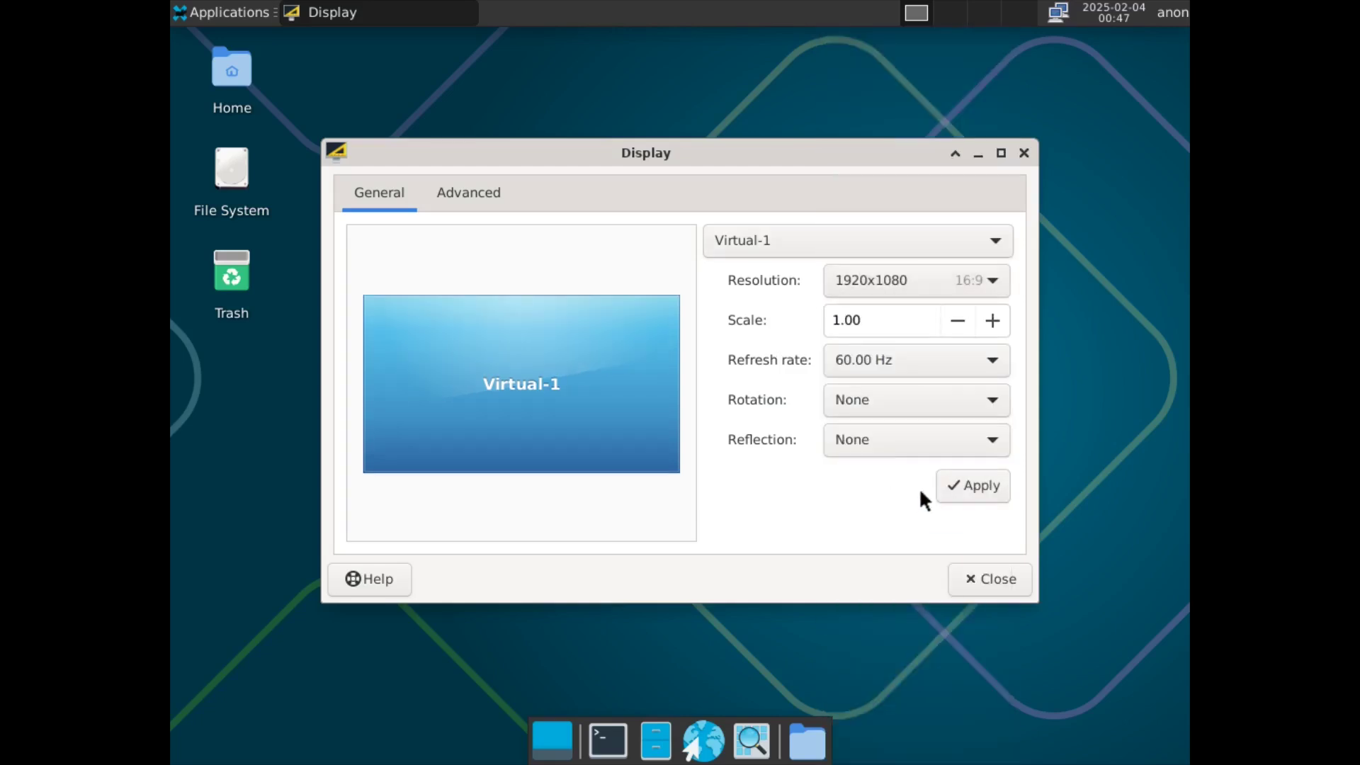
{"action": "left_click", "coordinate": [947, 486]}
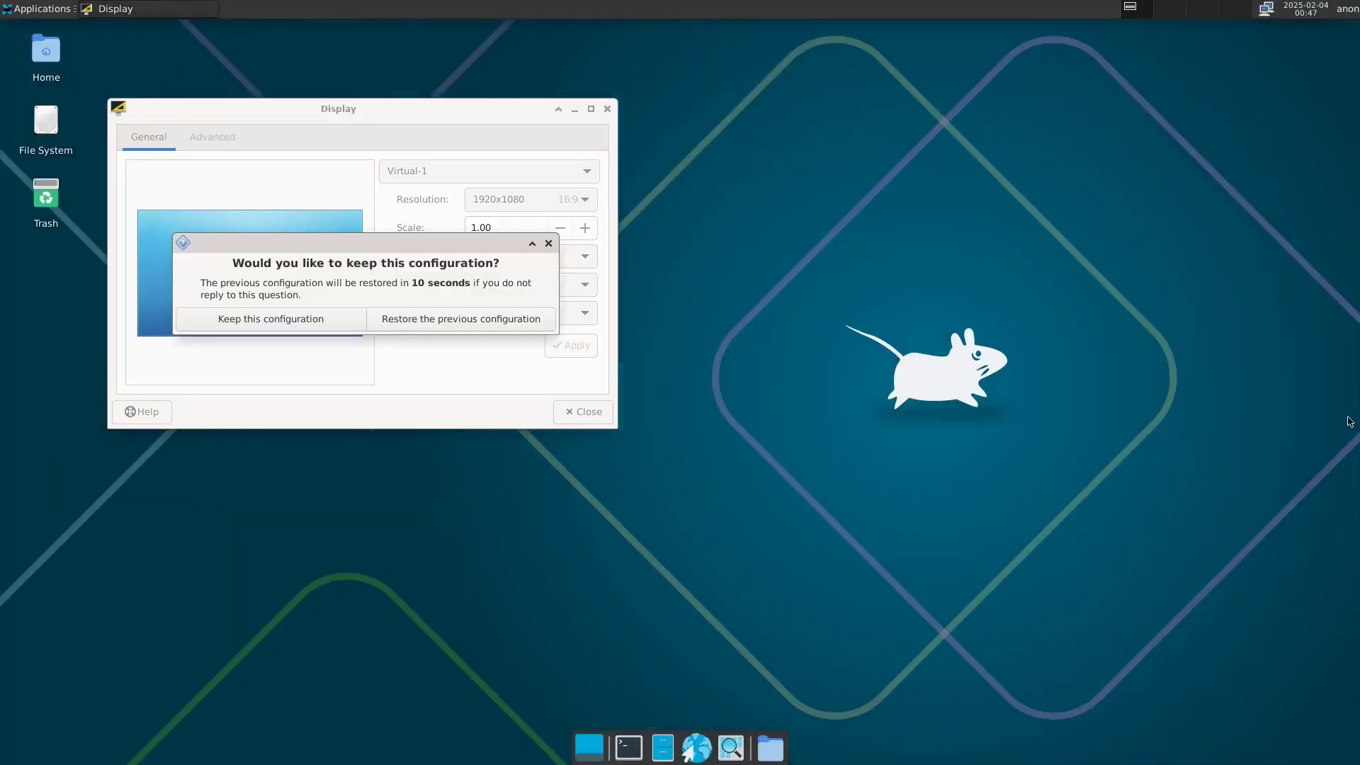
{"action": "left_click", "coordinate": [316, 322]}
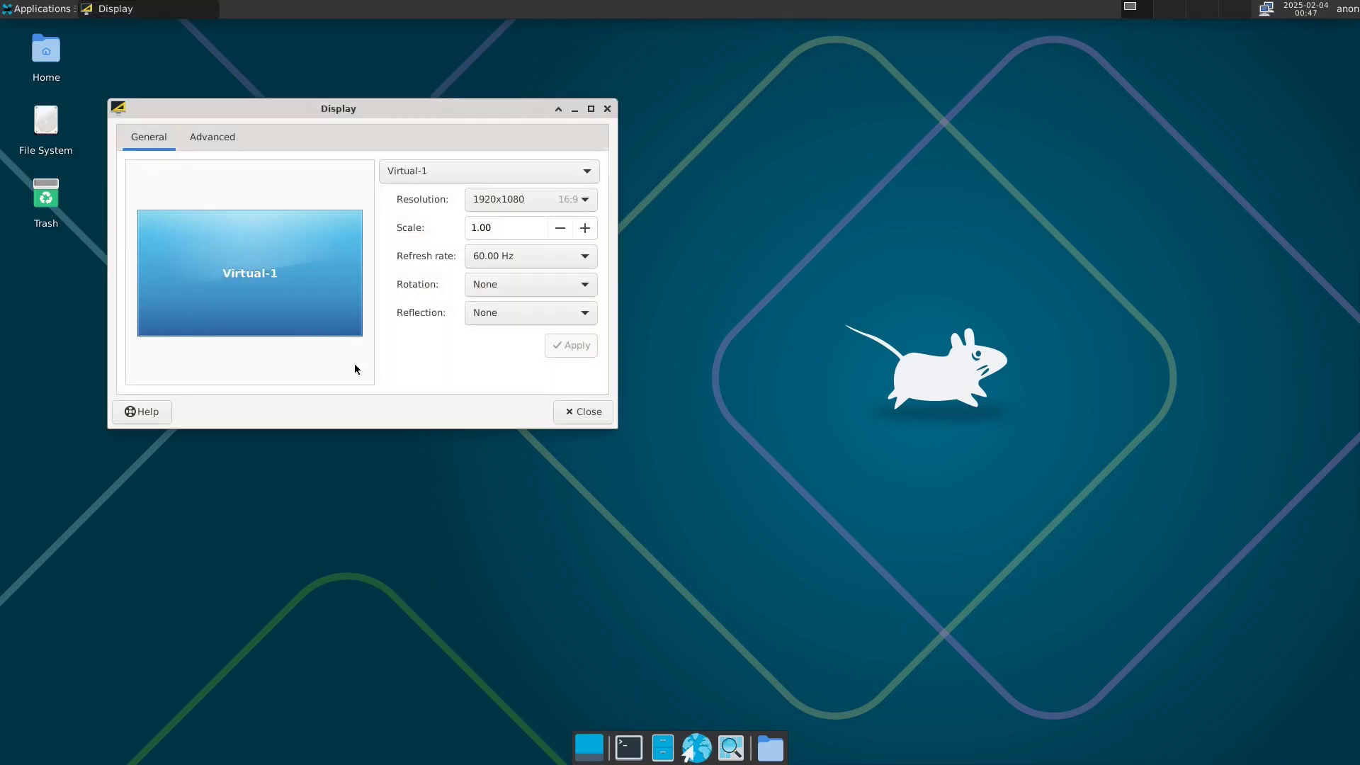
{"action": "left_click", "coordinate": [581, 412]}
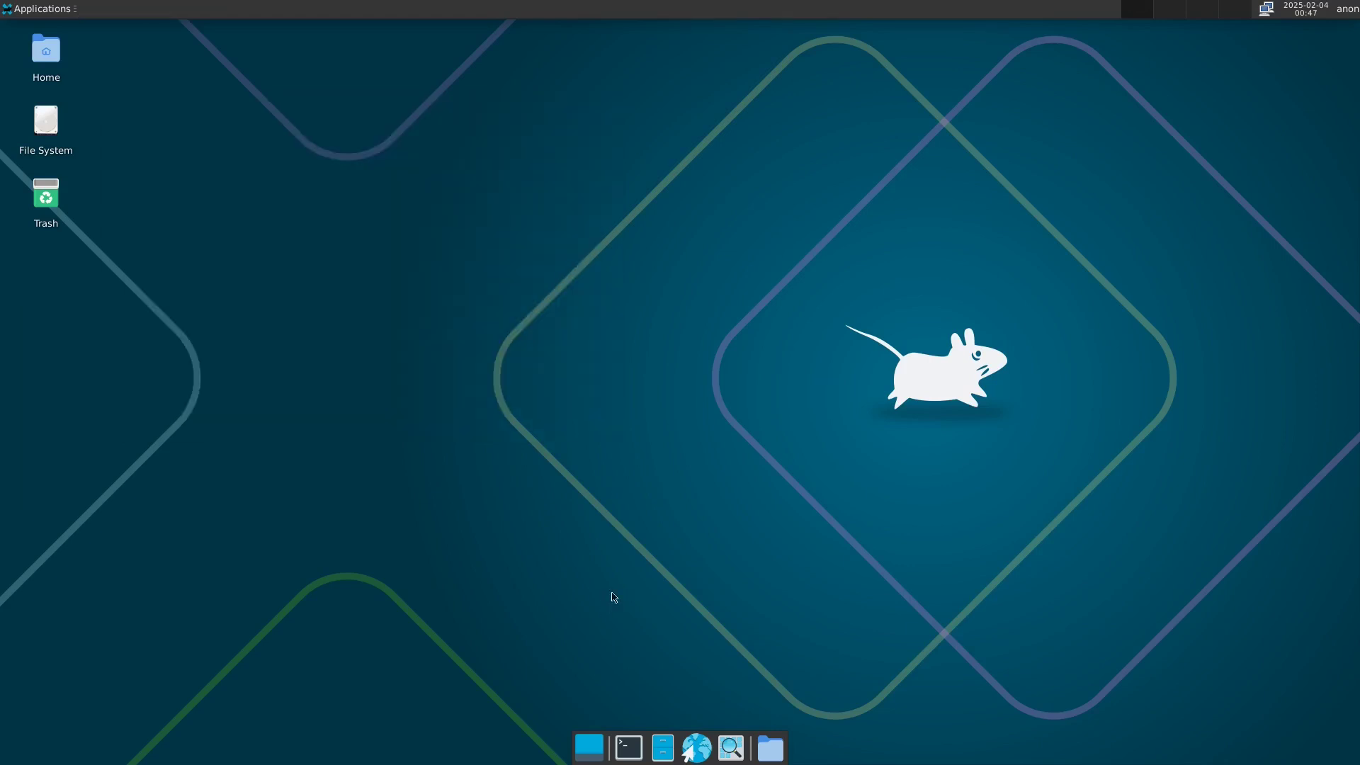
Step: Open Xfce Terminal, zoom its text in twice, and enlarge the window
{"action": "left_click", "coordinate": [631, 749]}
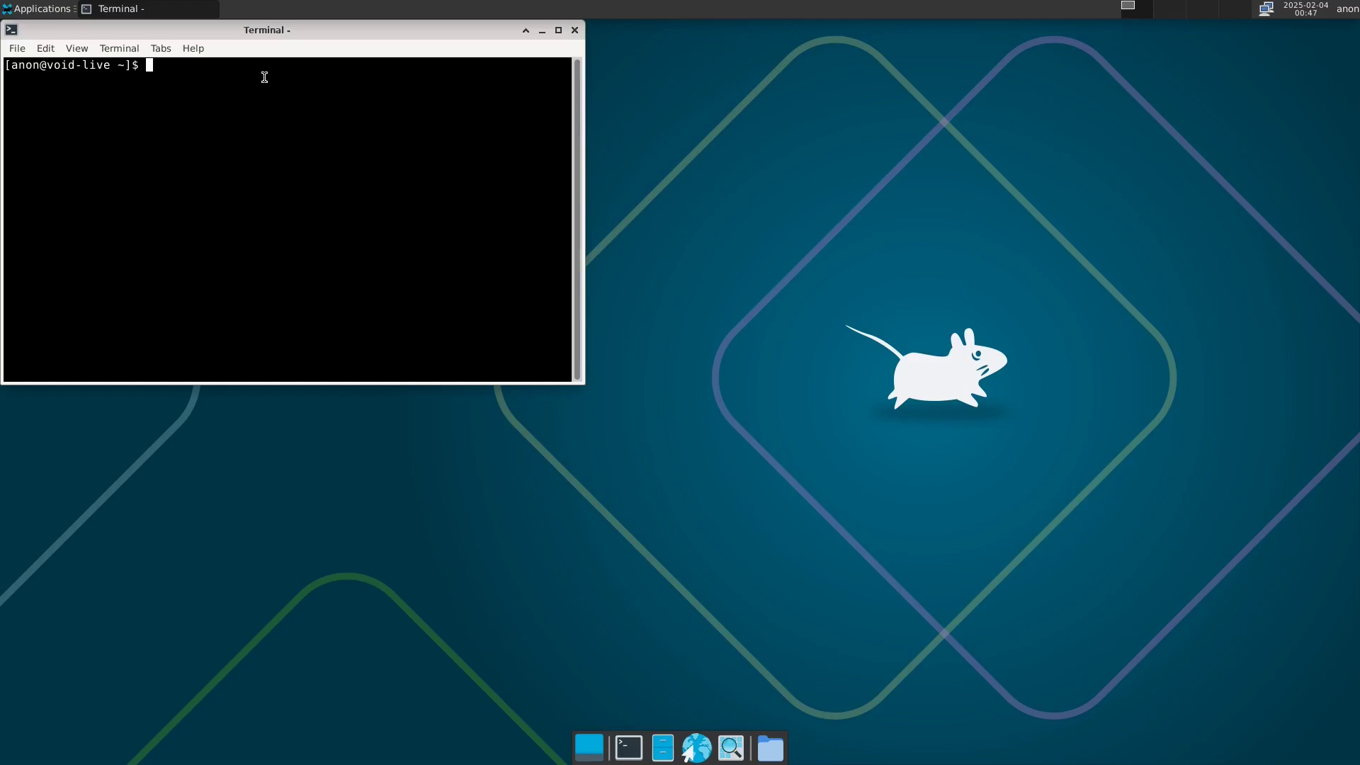
{"action": "left_click", "coordinate": [63, 50]}
{"action": "left_click", "coordinate": [64, 51]}
{"action": "left_click", "coordinate": [69, 50]}
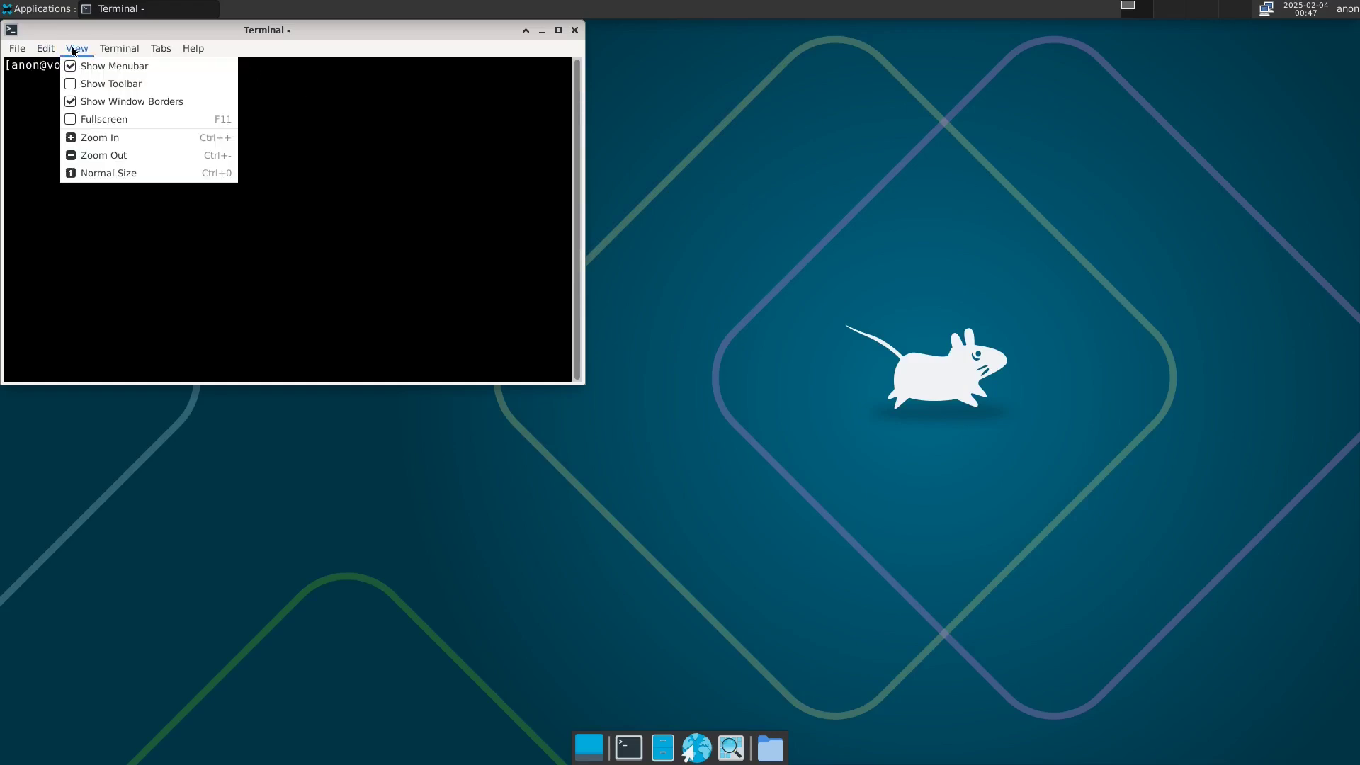
{"action": "left_click", "coordinate": [110, 138]}
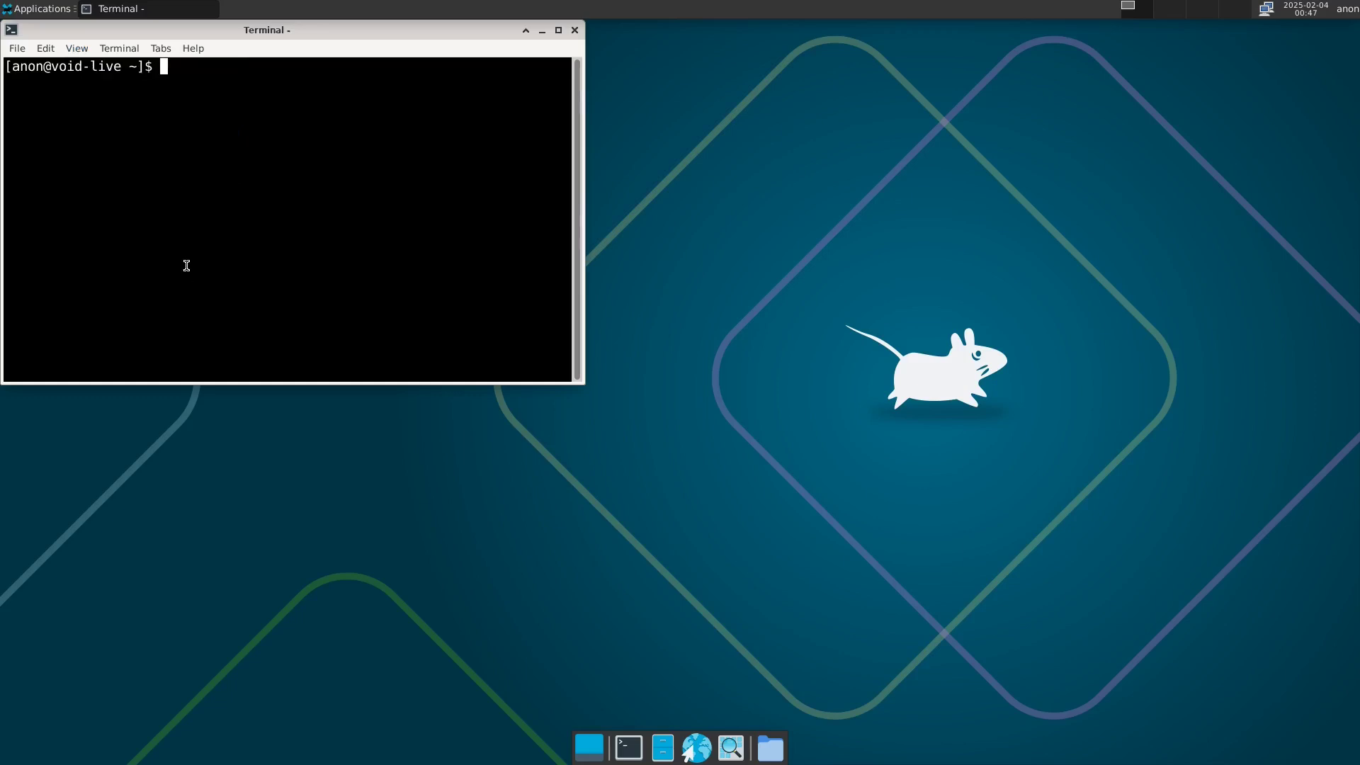
{"action": "type", "text": "=="}
{"action": "key", "text": "BackSpace"}
{"action": "key", "text": "BackSpace"}
{"action": "key", "text": "ctrl+plus"}
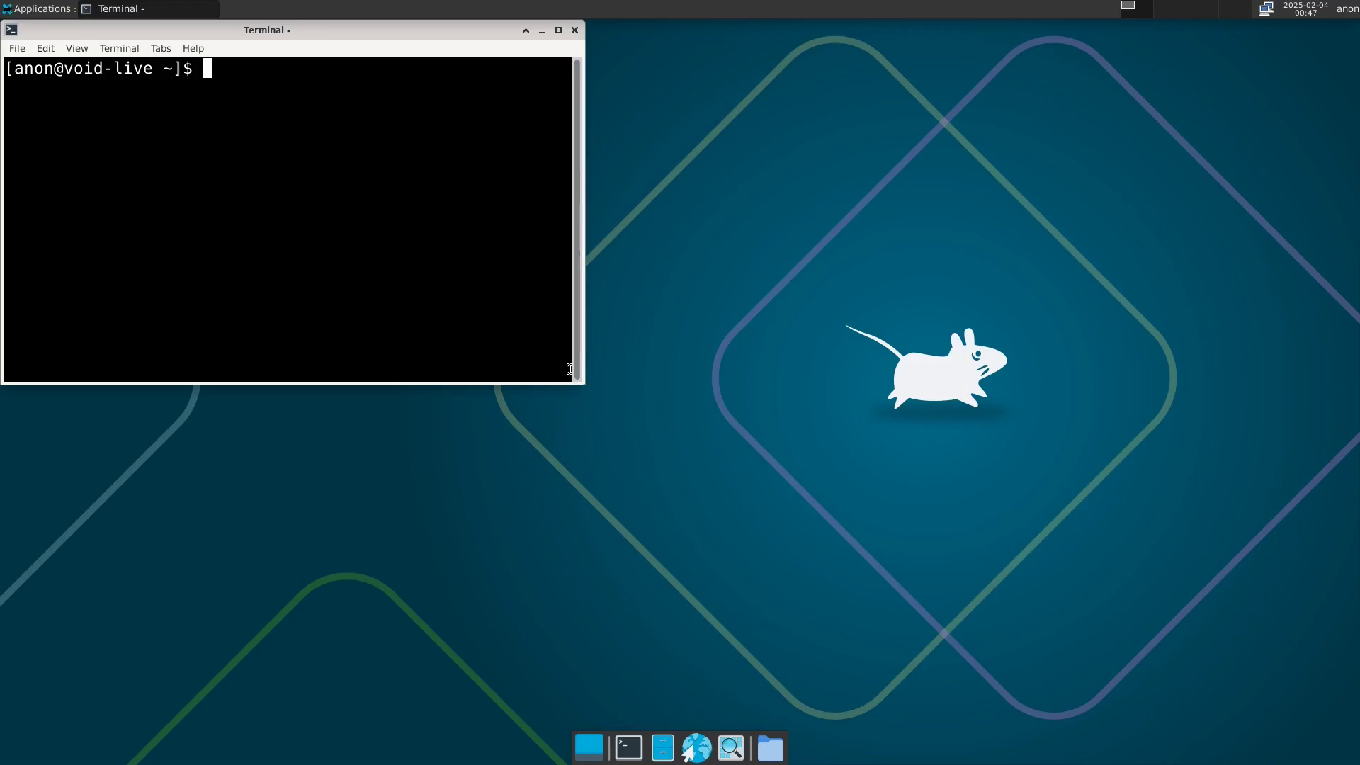
{"action": "left_click_drag", "start_coordinate": [583, 384], "coordinate": [917, 653]}
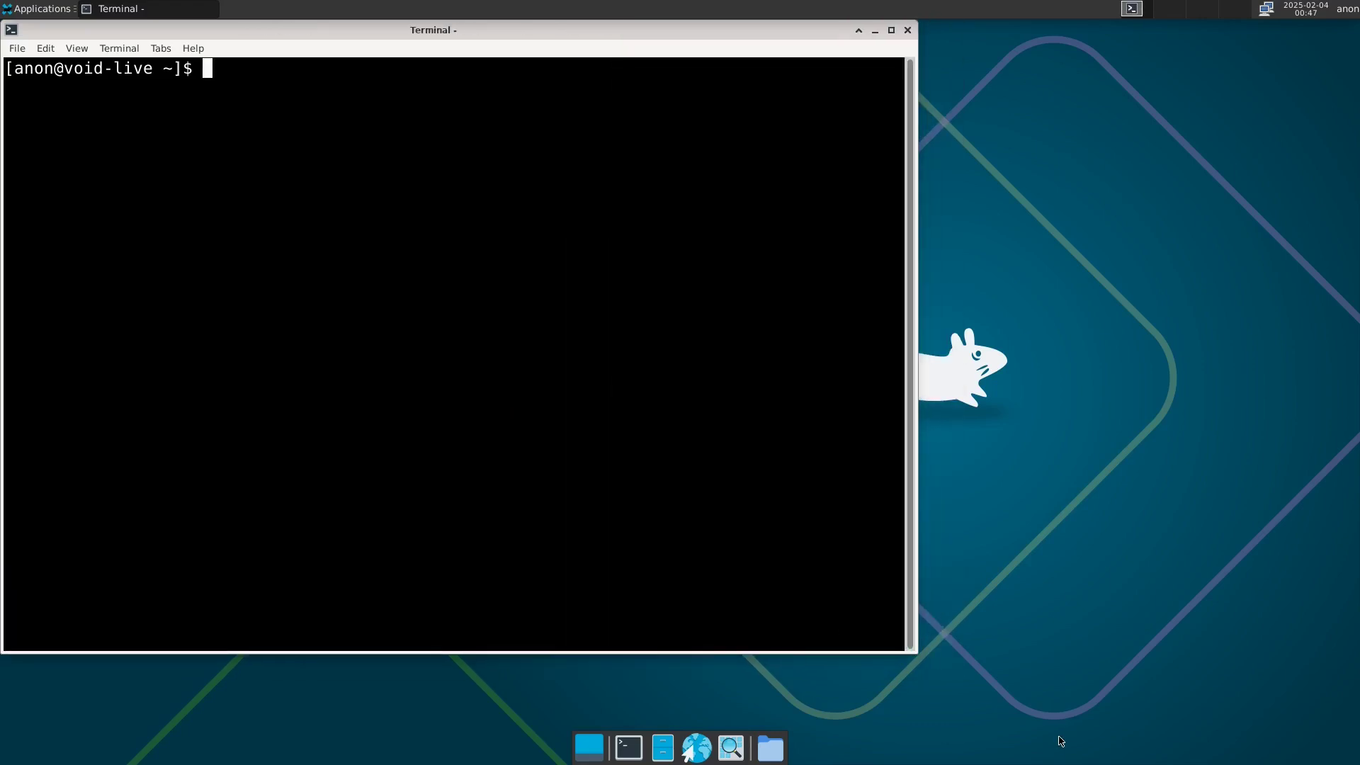
{"action": "left_click", "coordinate": [1059, 738]}
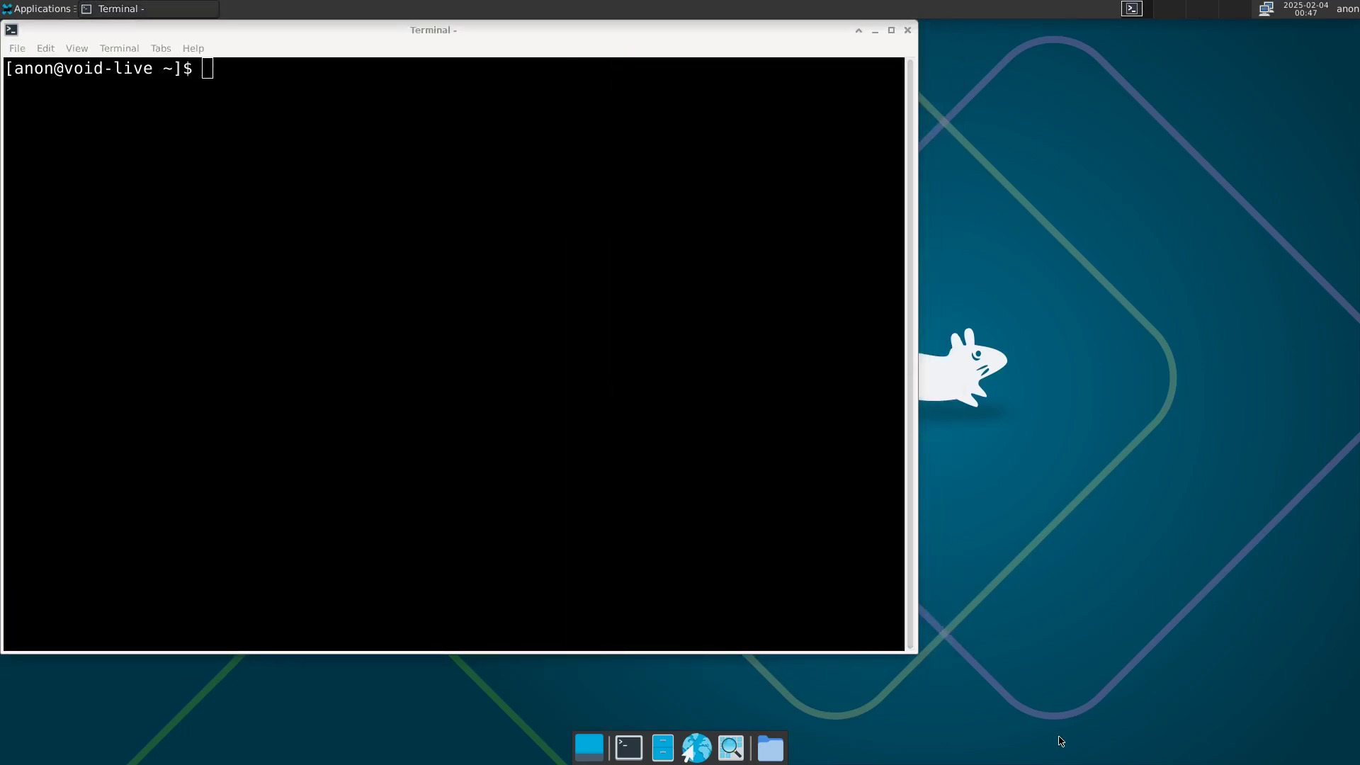
Step: Become root with su - using the root password, then run void-installer
{"action": "left_click", "coordinate": [858, 538]}
{"action": "type", "text": "su"}
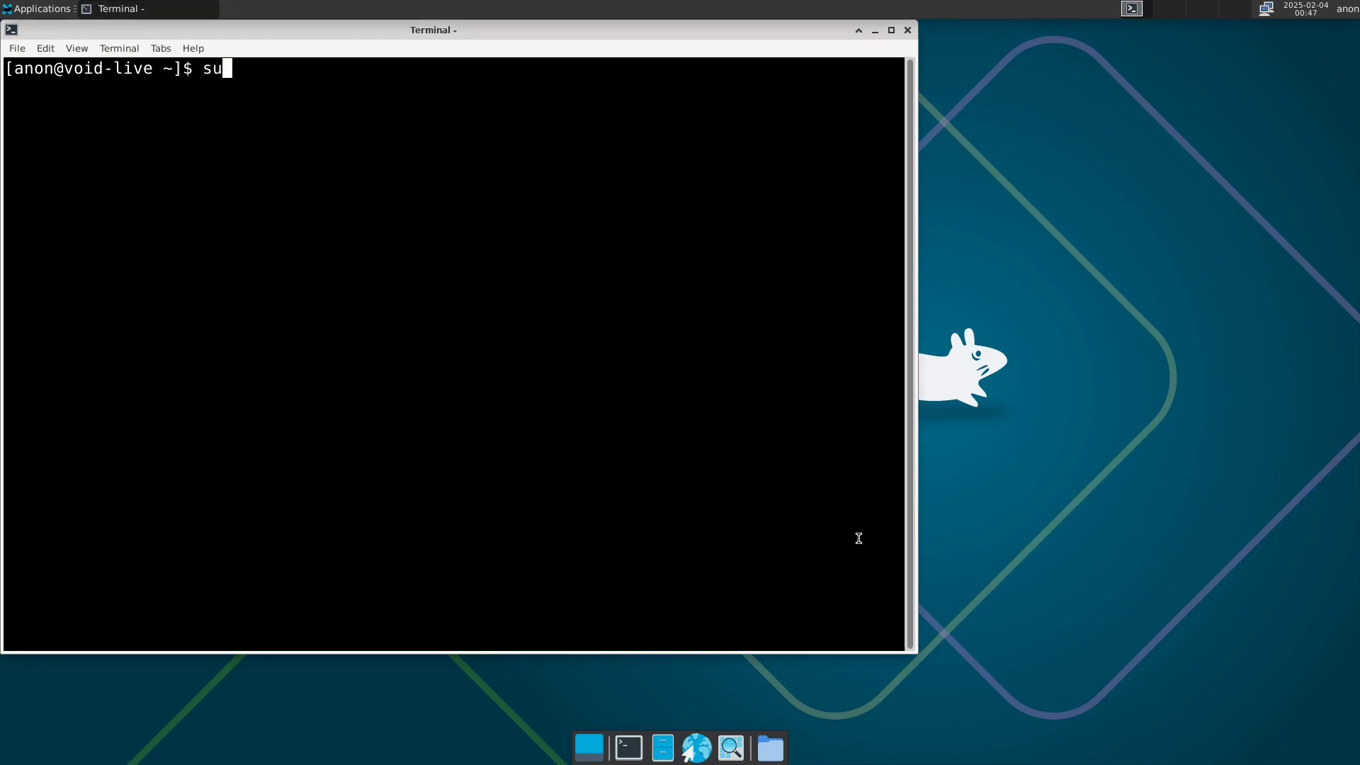
{"action": "type", "text": " 6"}
{"action": "key", "text": "BackSpace"}
{"action": "type", "text": "-"}
{"action": "key", "text": "Return"}
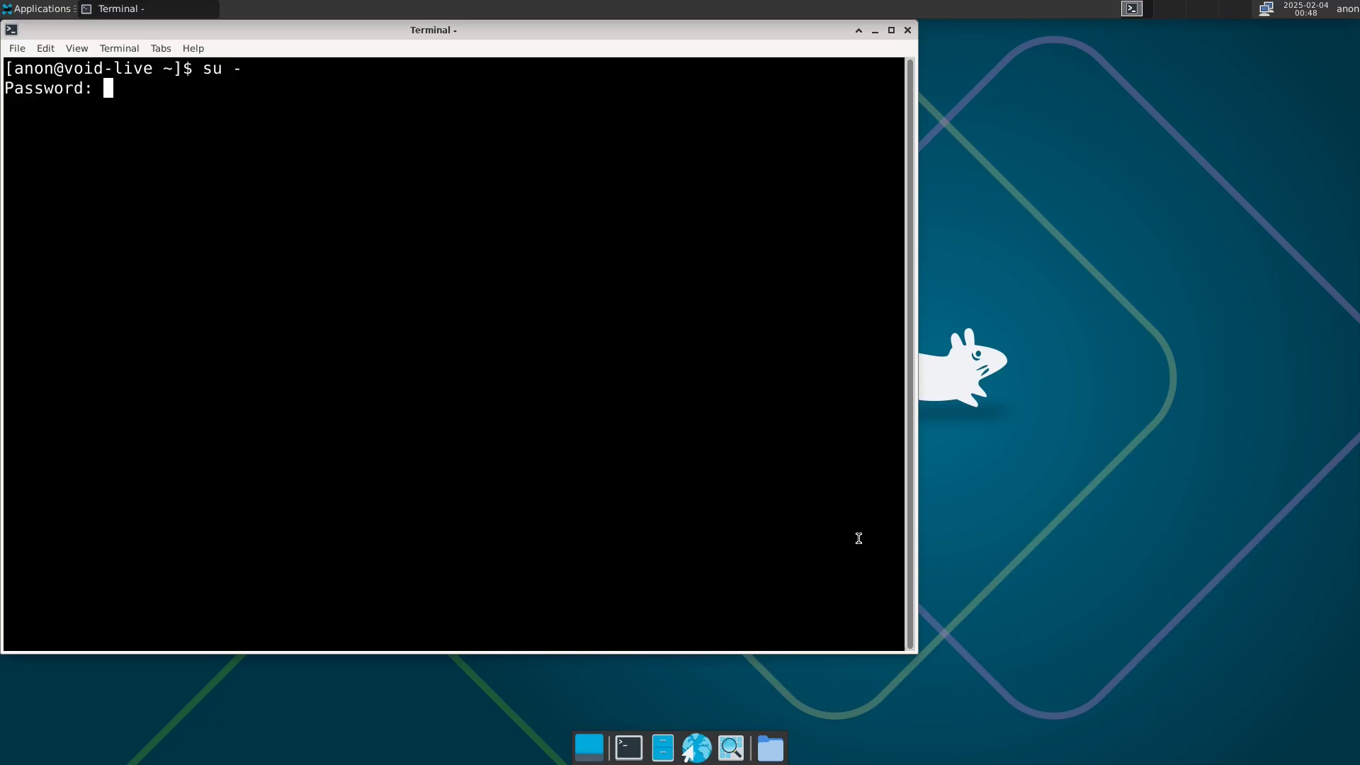
{"action": "key", "text": "Return"}
{"action": "type", "text": "void-installer"}
{"action": "key", "text": "Return"}
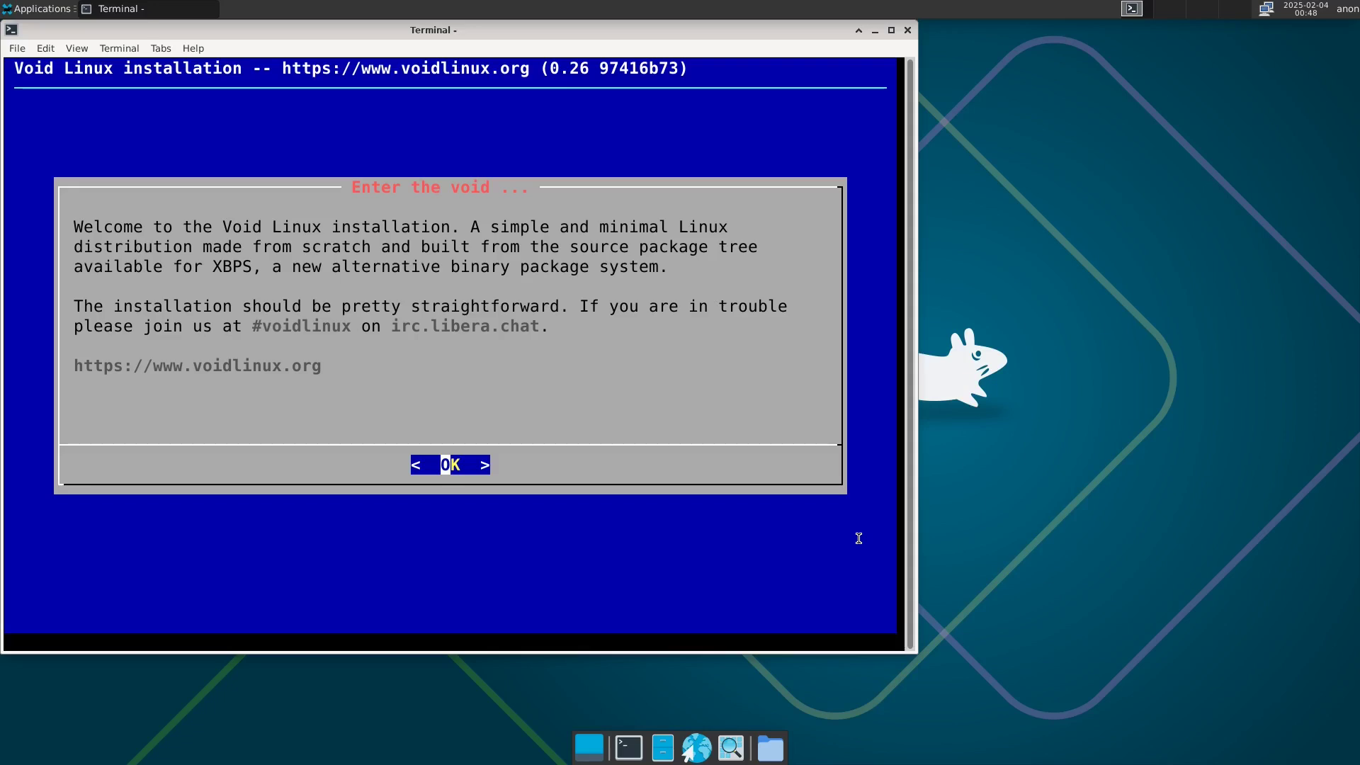
Step: Set the installer keyboard layout to fr
{"action": "key", "text": "Return"}
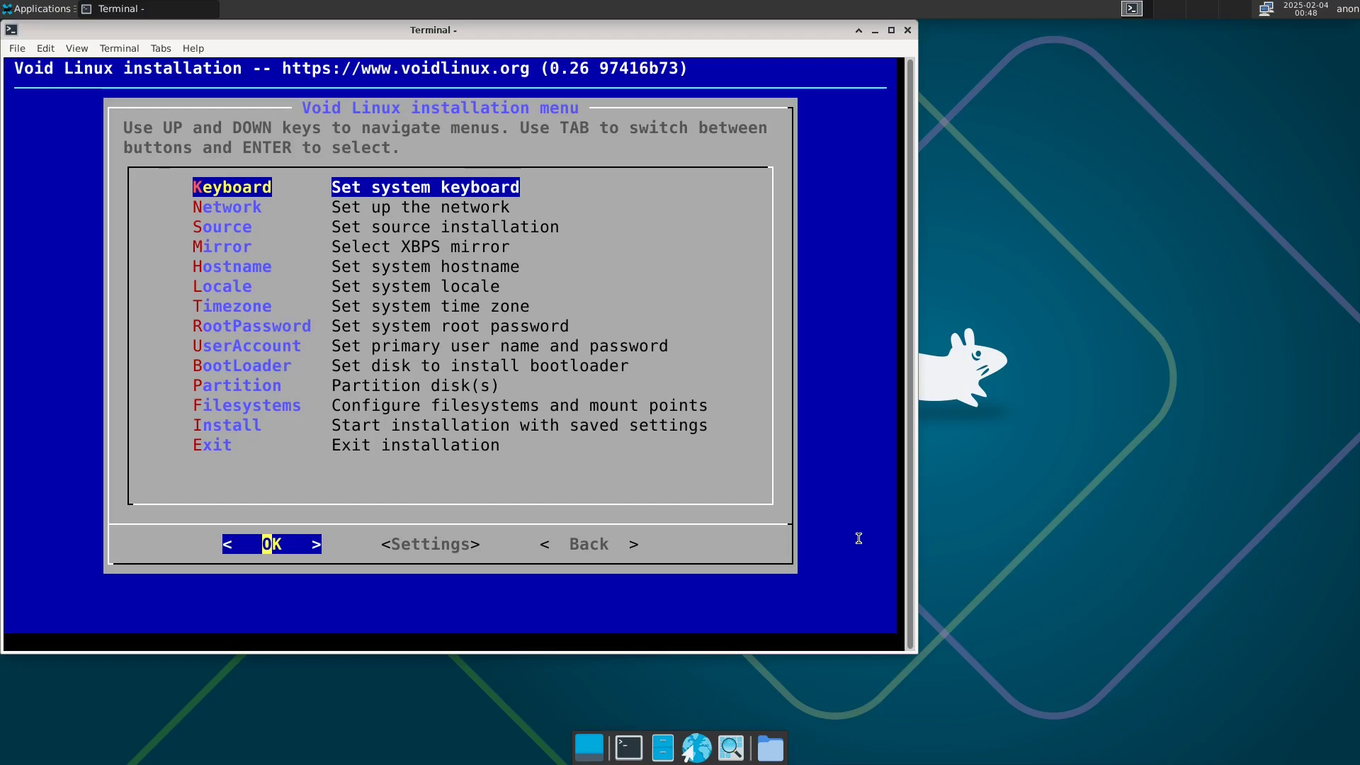
{"action": "key", "text": "Return"}
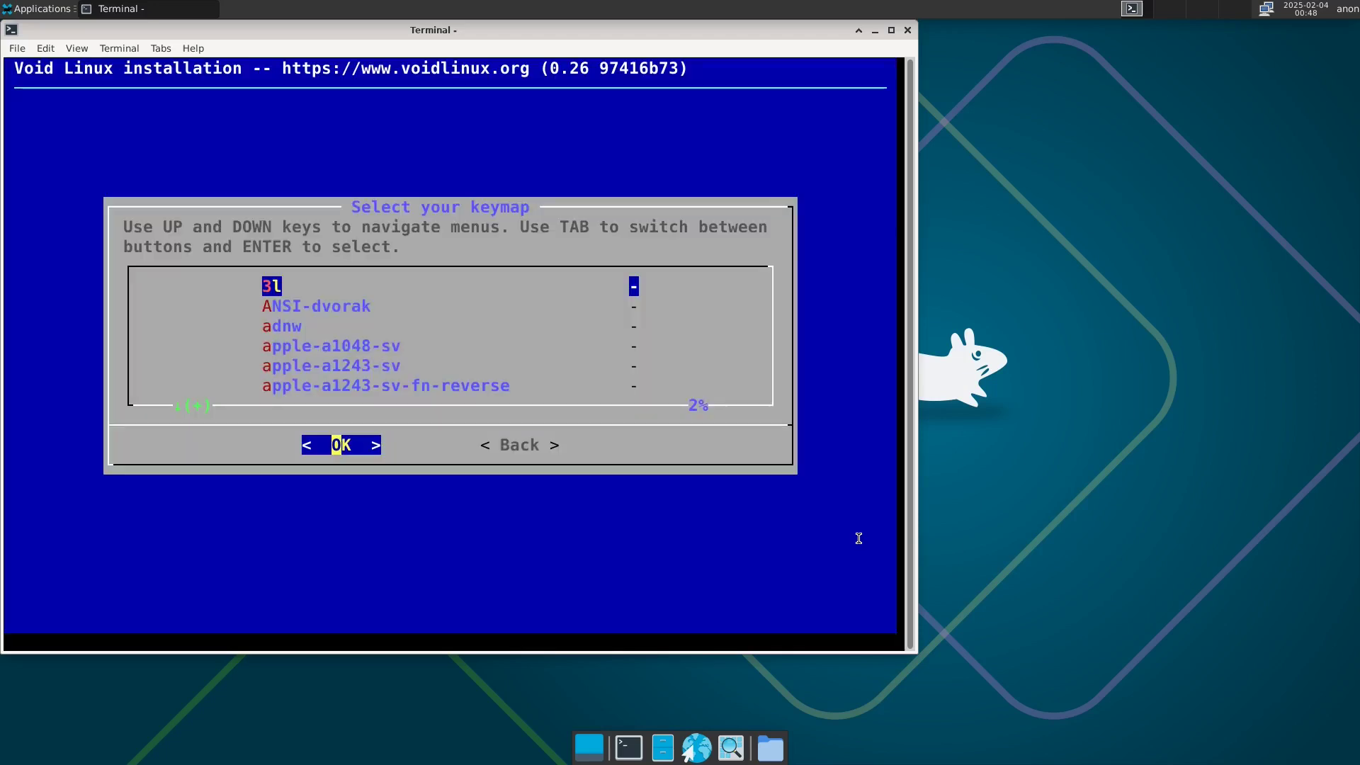
{"action": "key", "text": "f"}
{"action": "key", "text": "Down"}
{"action": "key", "text": "Down"}
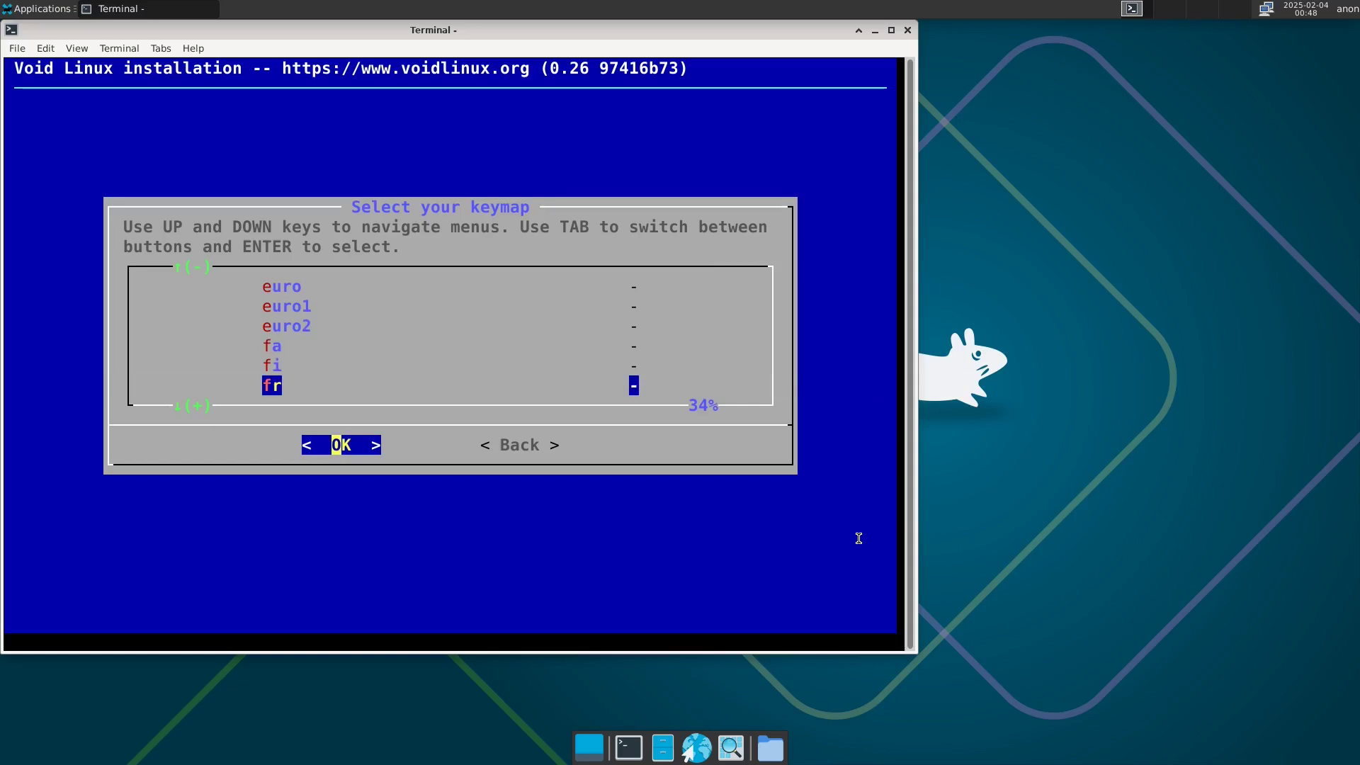
{"action": "key", "text": "Return"}
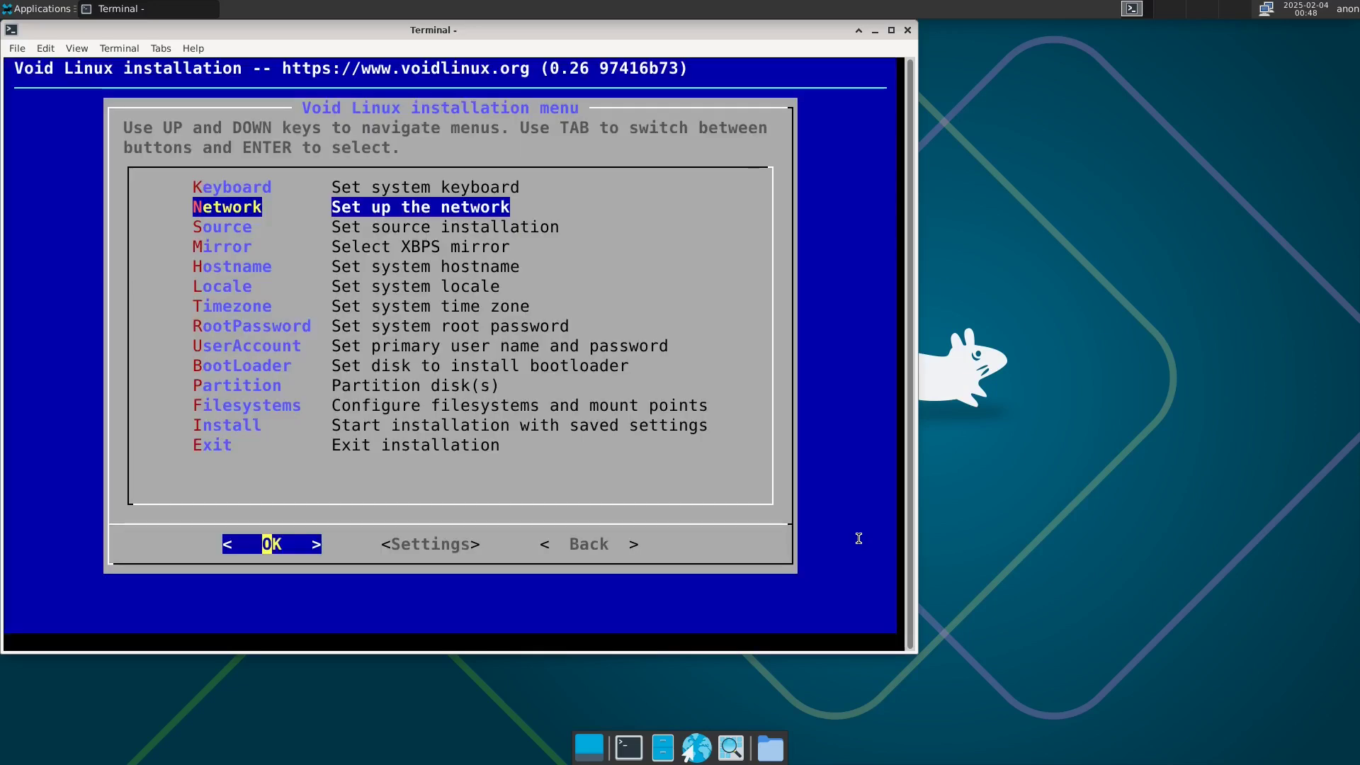
Step: Run the network setup and acknowledge that the network is working properly
{"action": "key", "text": "Escape"}
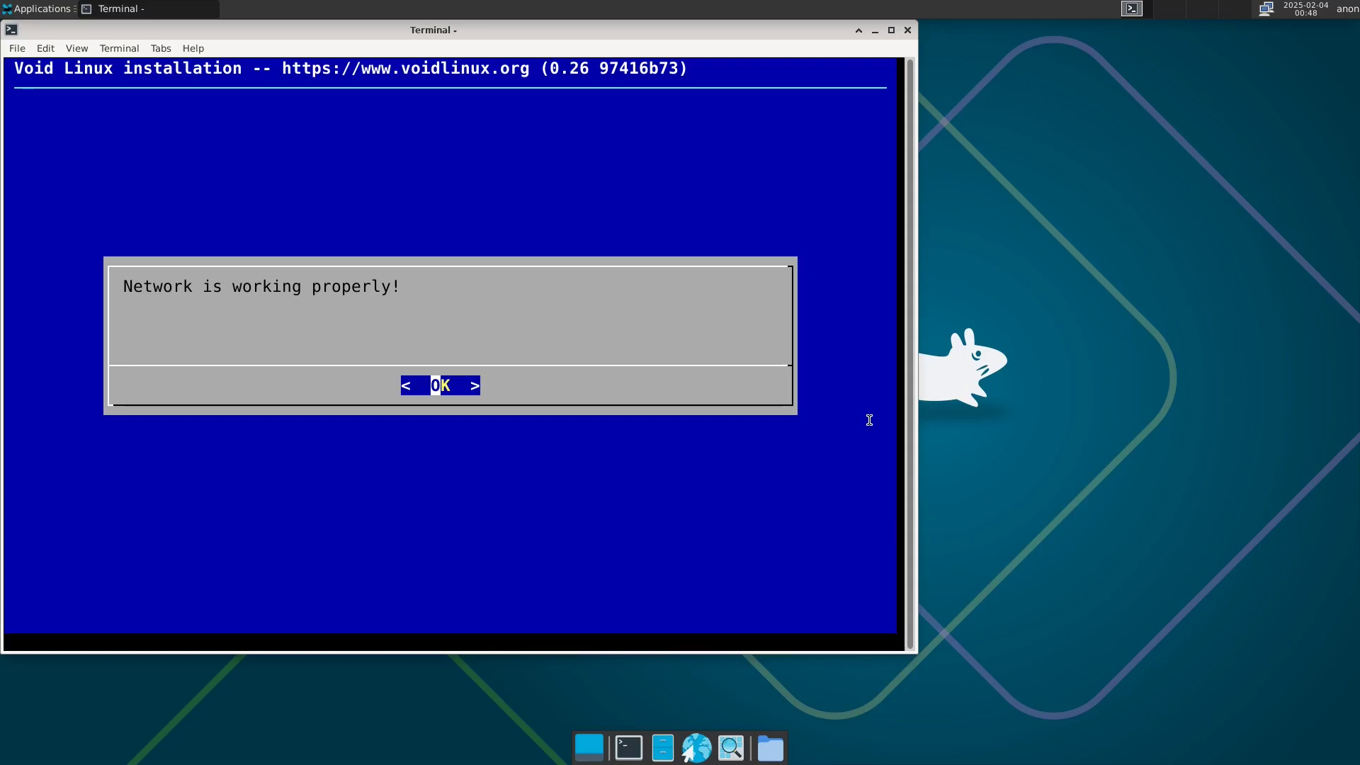
{"action": "key", "text": "Return"}
{"action": "key", "text": "Down"}
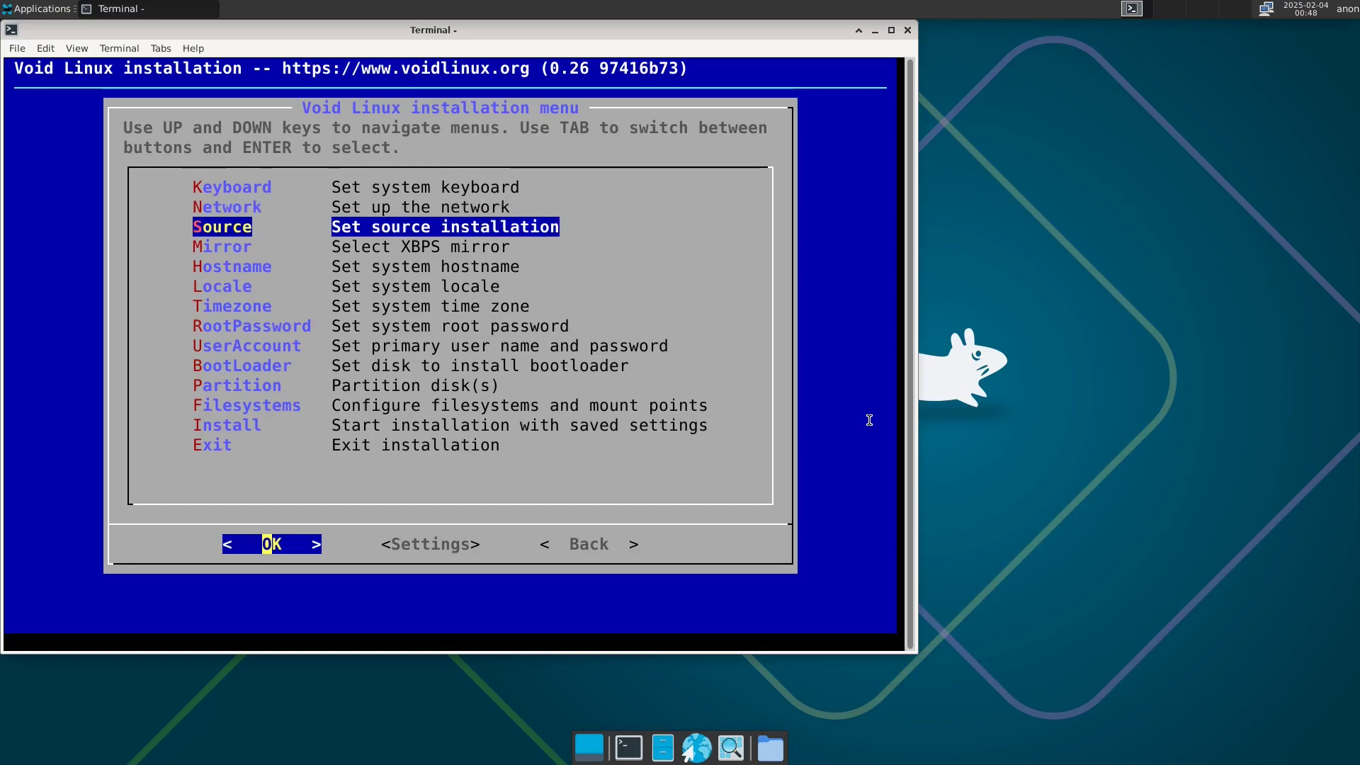
Step: Use local ISO packages as the source and set the mirror to repo-fastly.voidlinux.org (Fastly Global CDN)
{"action": "key", "text": "Return"}
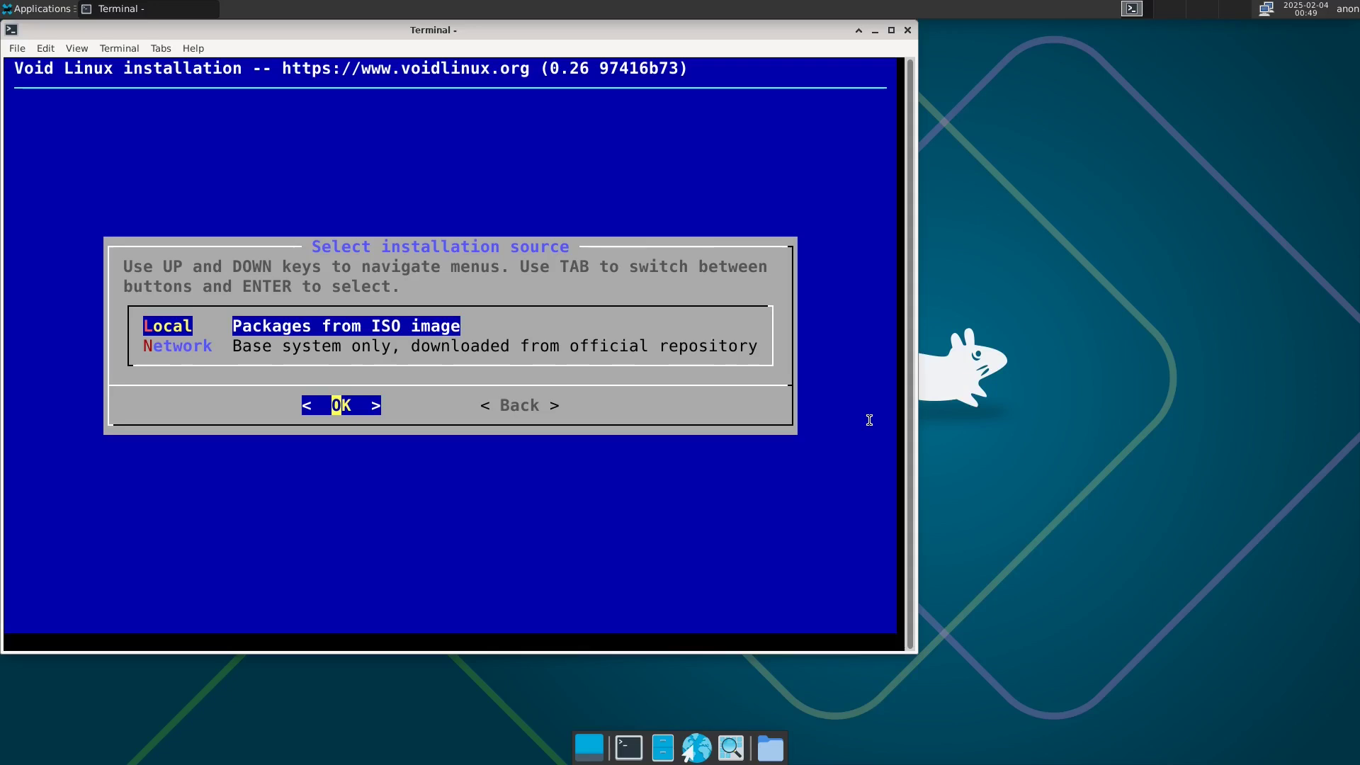
{"action": "key", "text": "Return"}
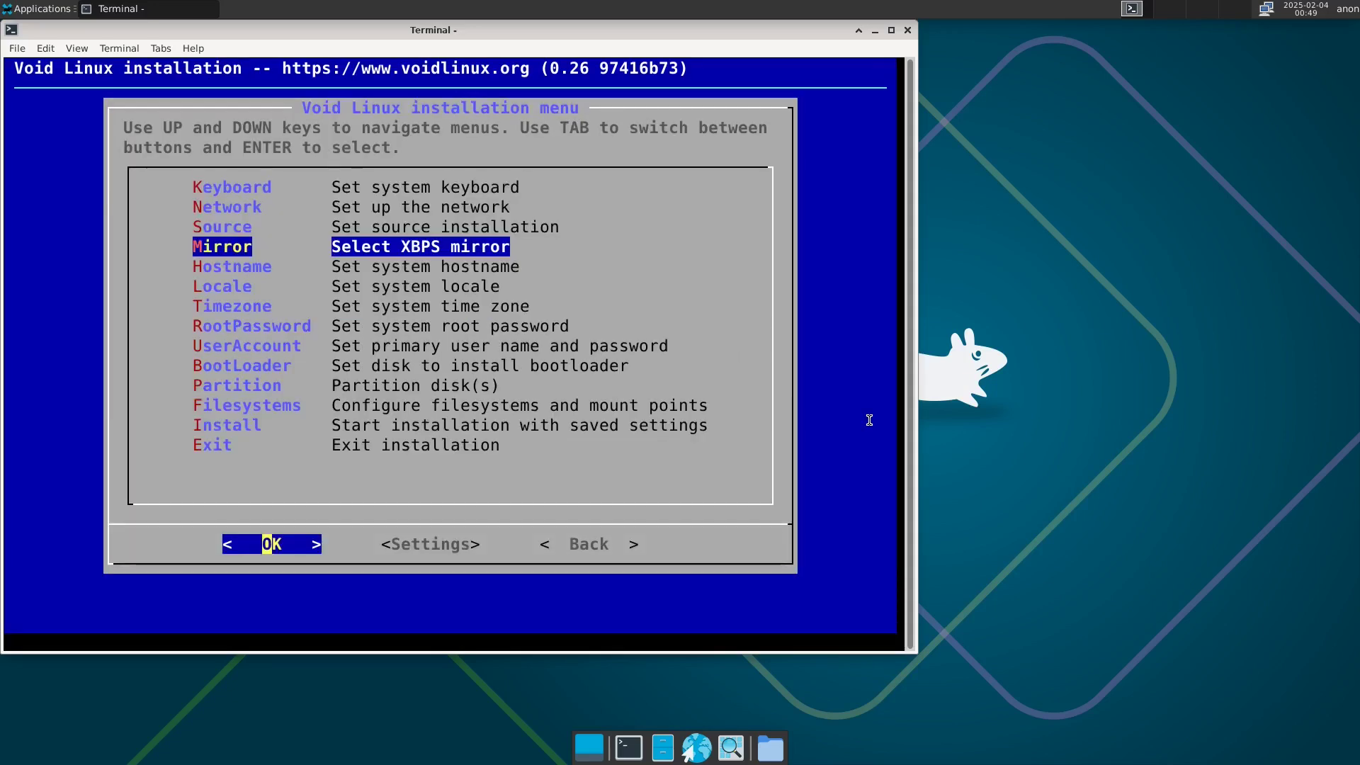
{"action": "key", "text": "Return"}
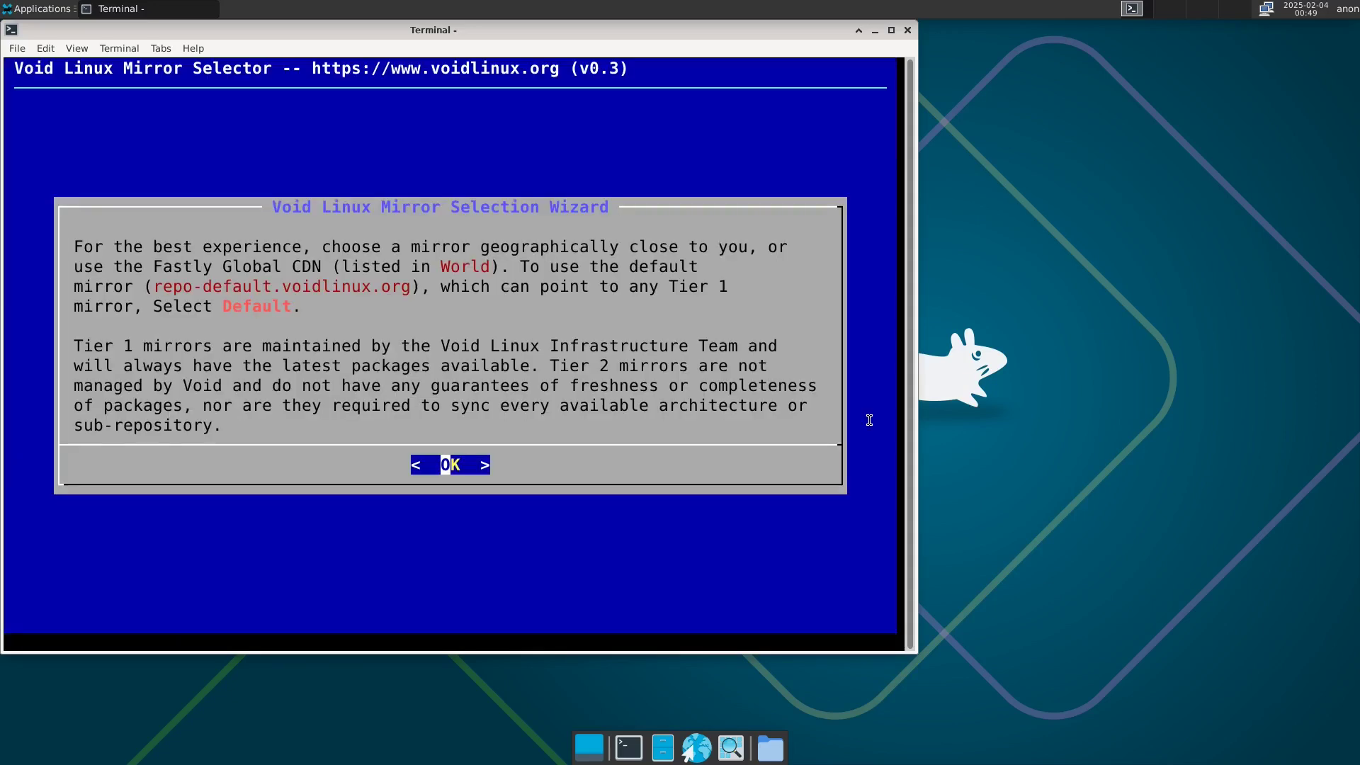
{"action": "key", "text": "Return"}
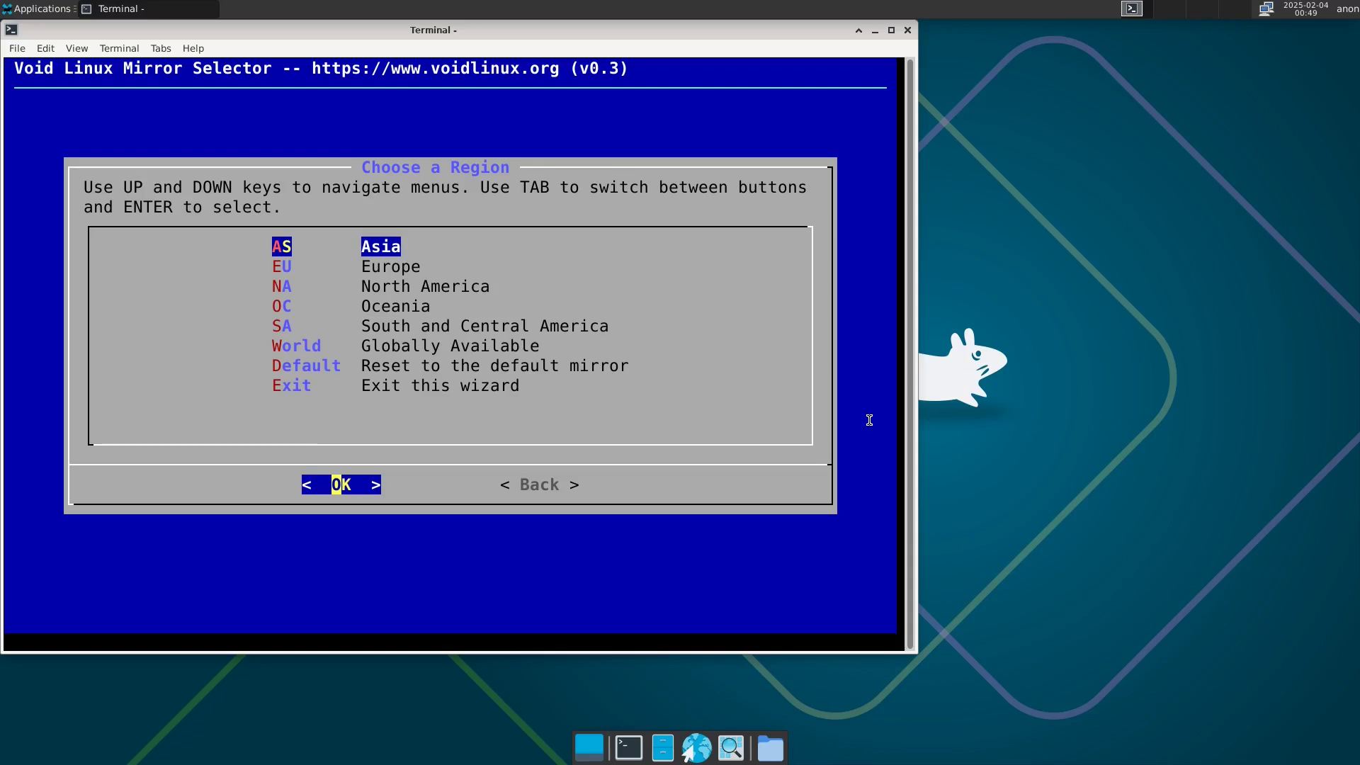
{"action": "key", "text": "Down"}
{"action": "key", "text": "Down"}
{"action": "key", "text": "Down"}
{"action": "key", "text": "Down"}
{"action": "key", "text": "Down"}
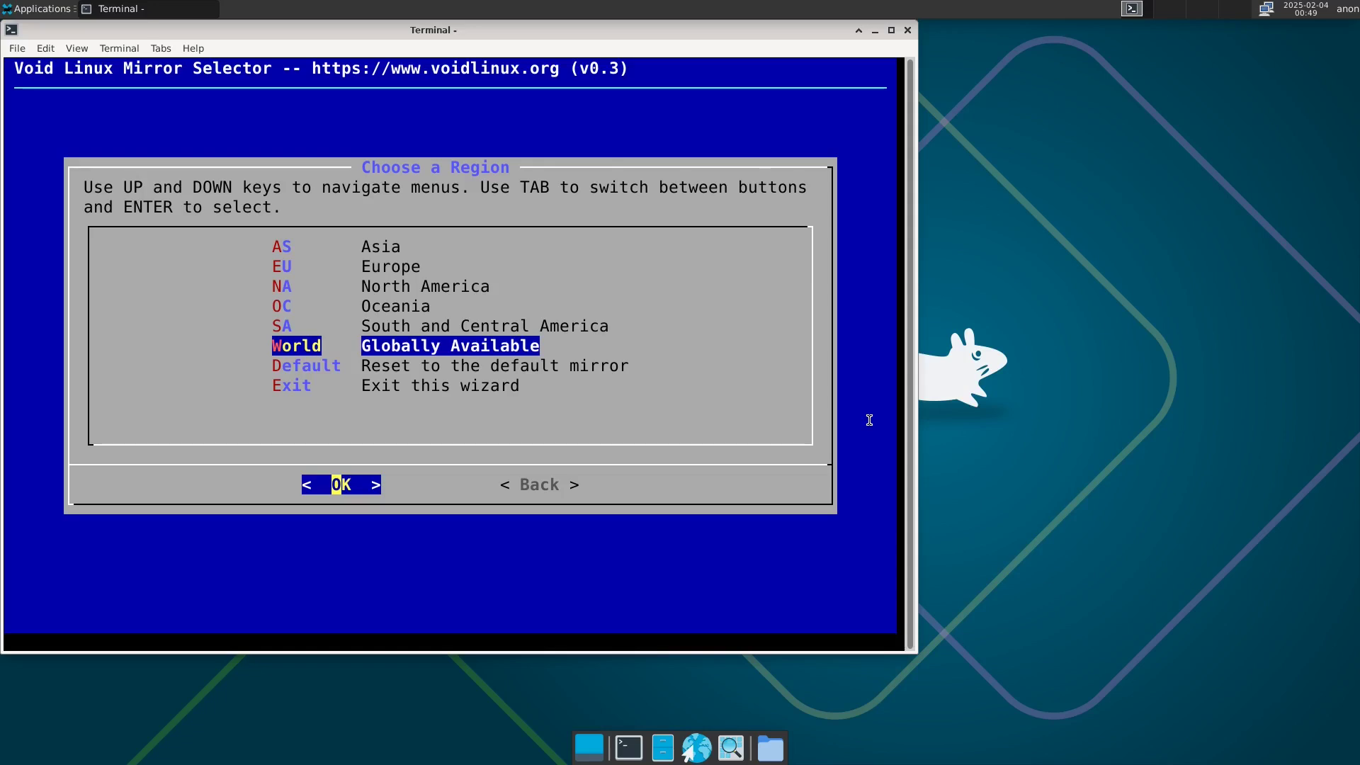
{"action": "key", "text": "Return"}
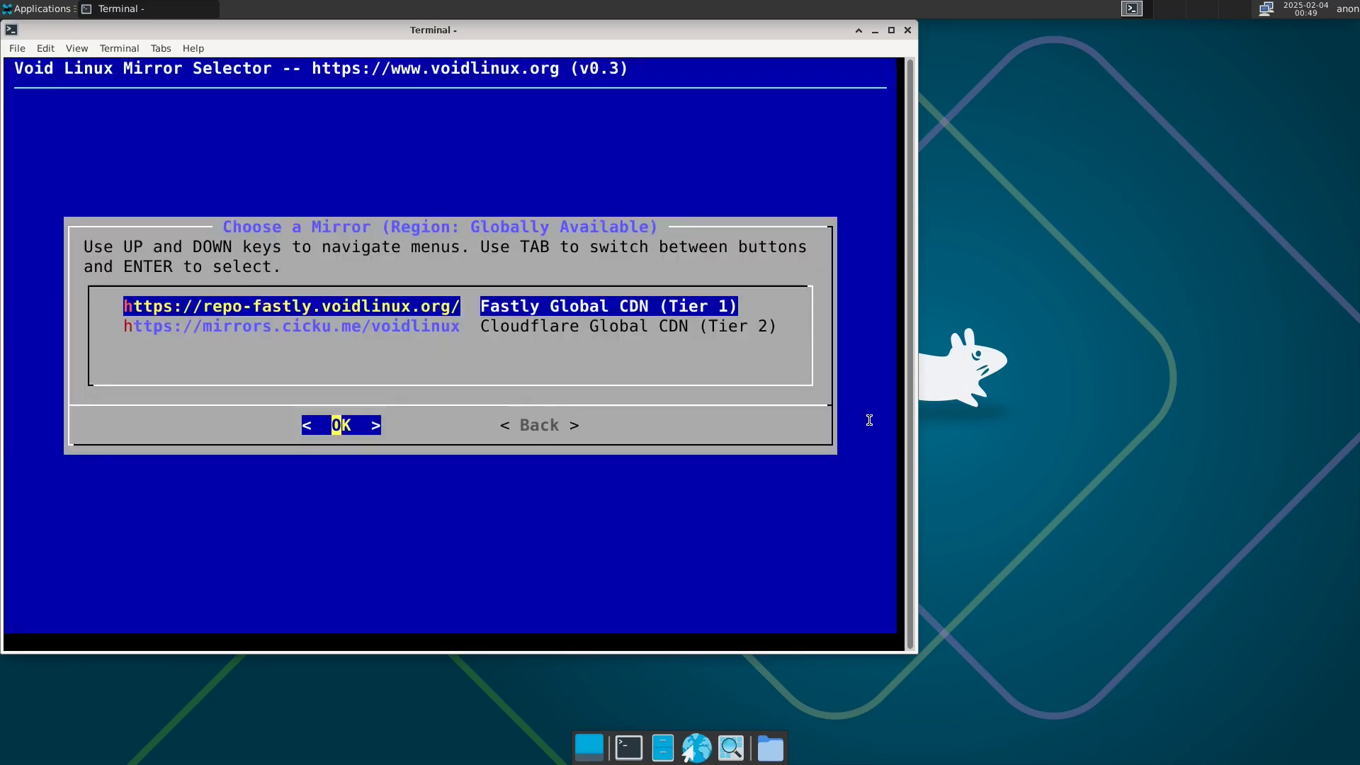
{"action": "key", "text": "Return"}
{"action": "key", "text": "Return"}
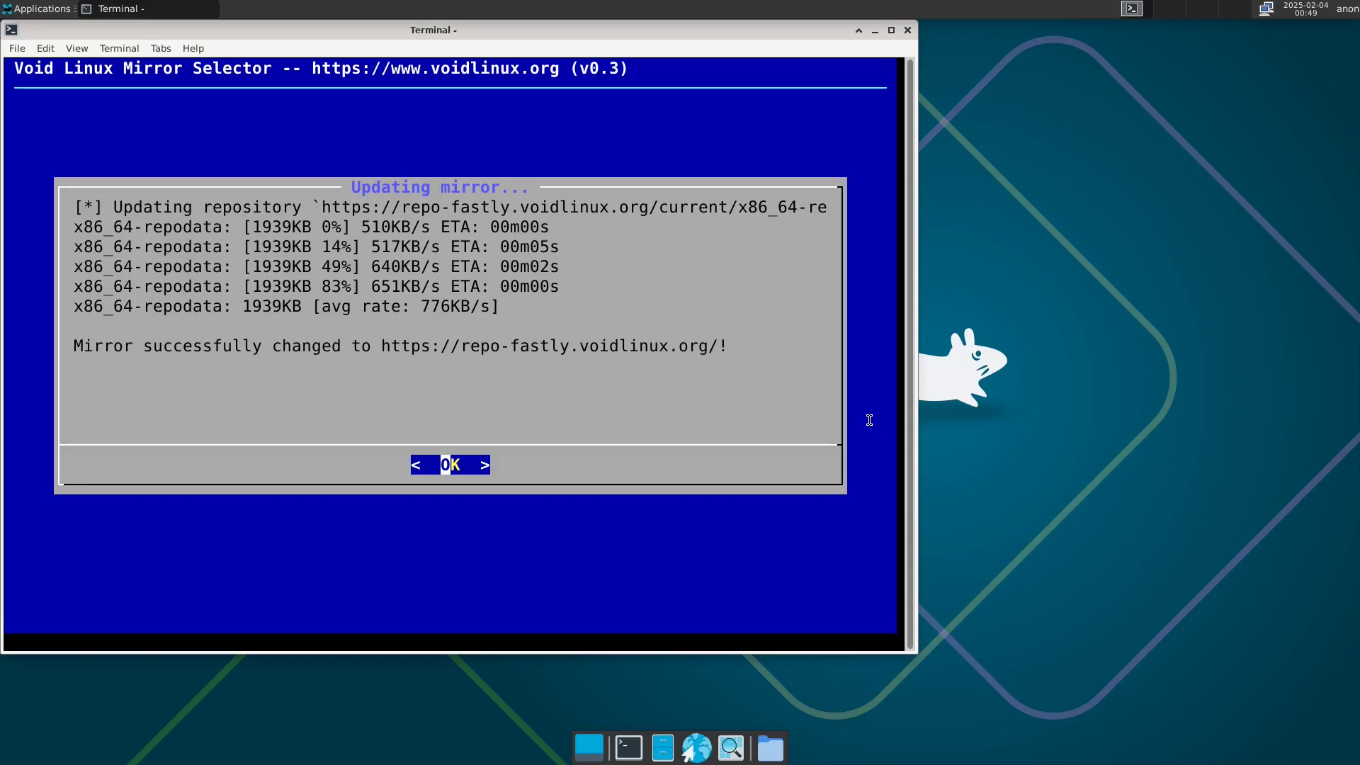
{"action": "key", "text": "Return"}
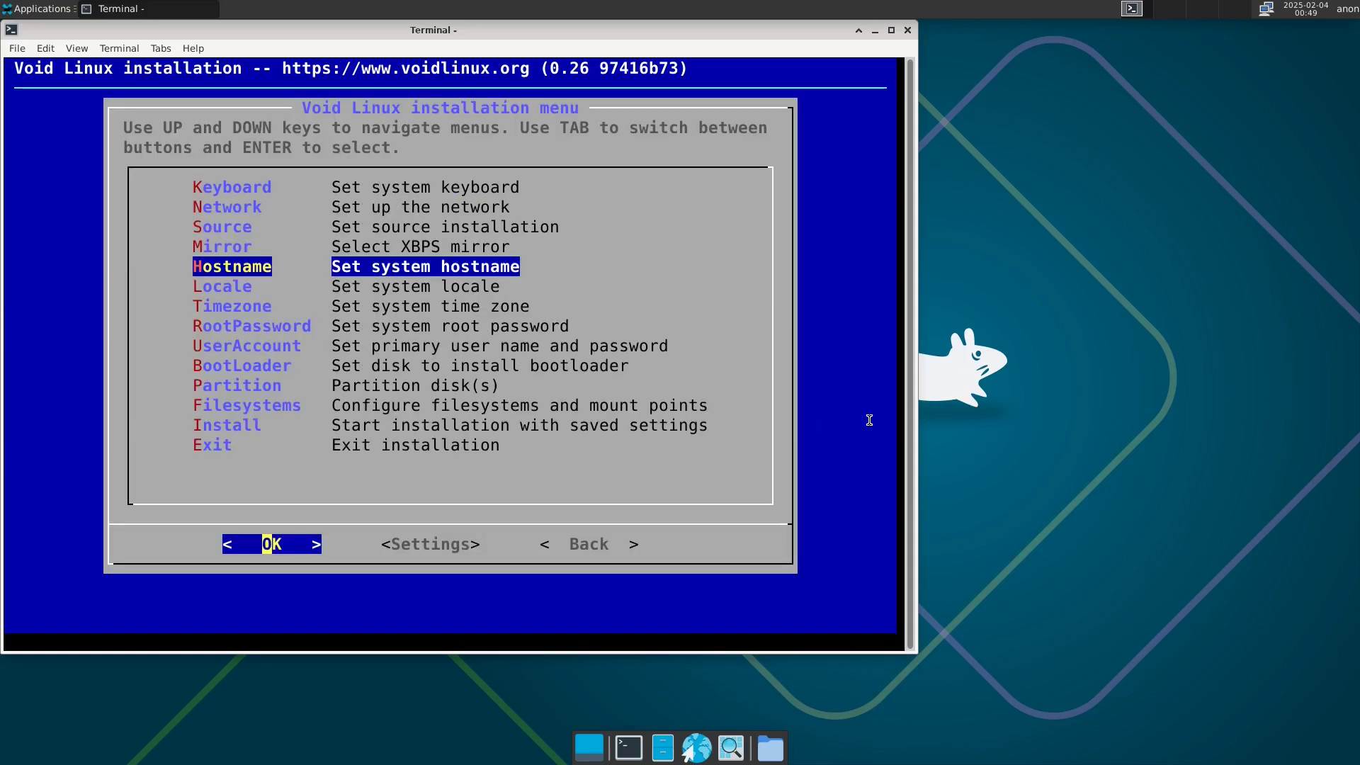
Step: Set the hostname to VOID
{"action": "key", "text": "Return"}
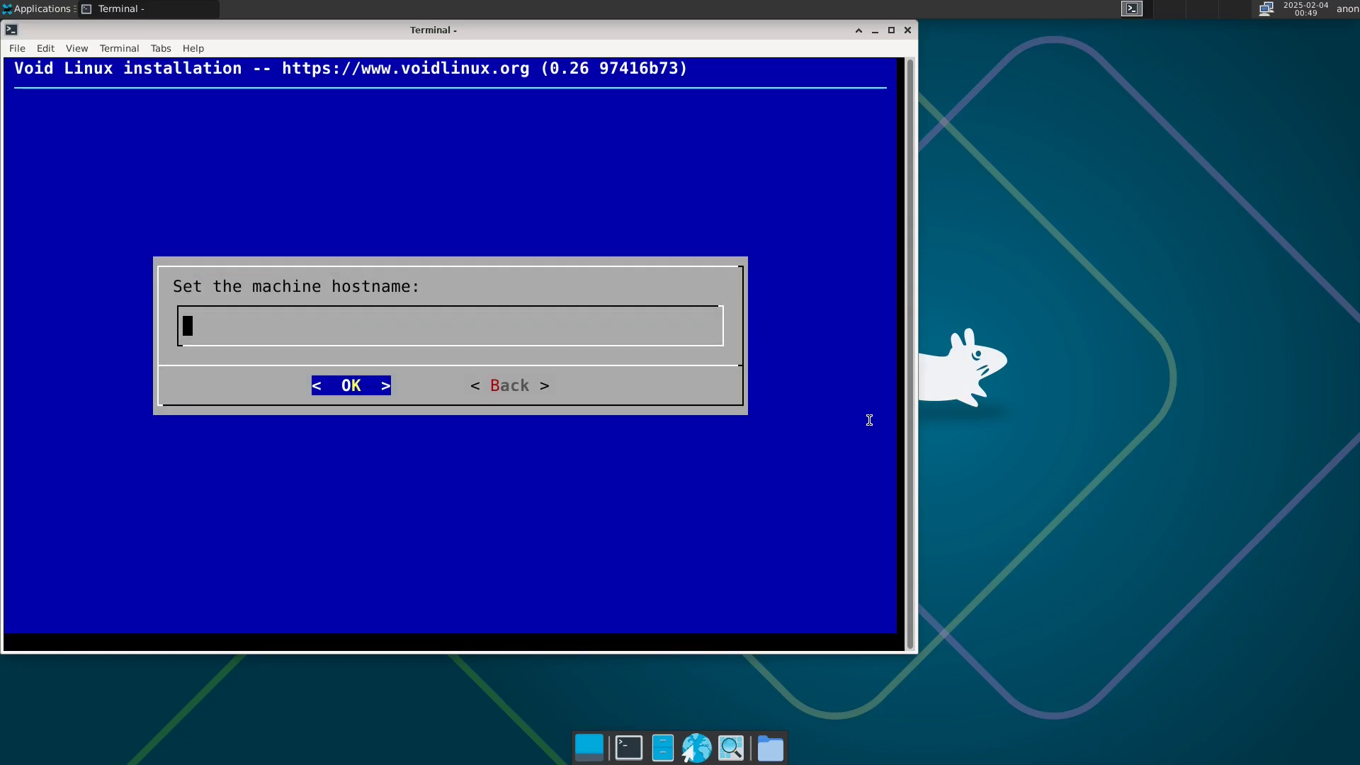
{"action": "type", "text": "VOID"}
{"action": "key", "text": "Return"}
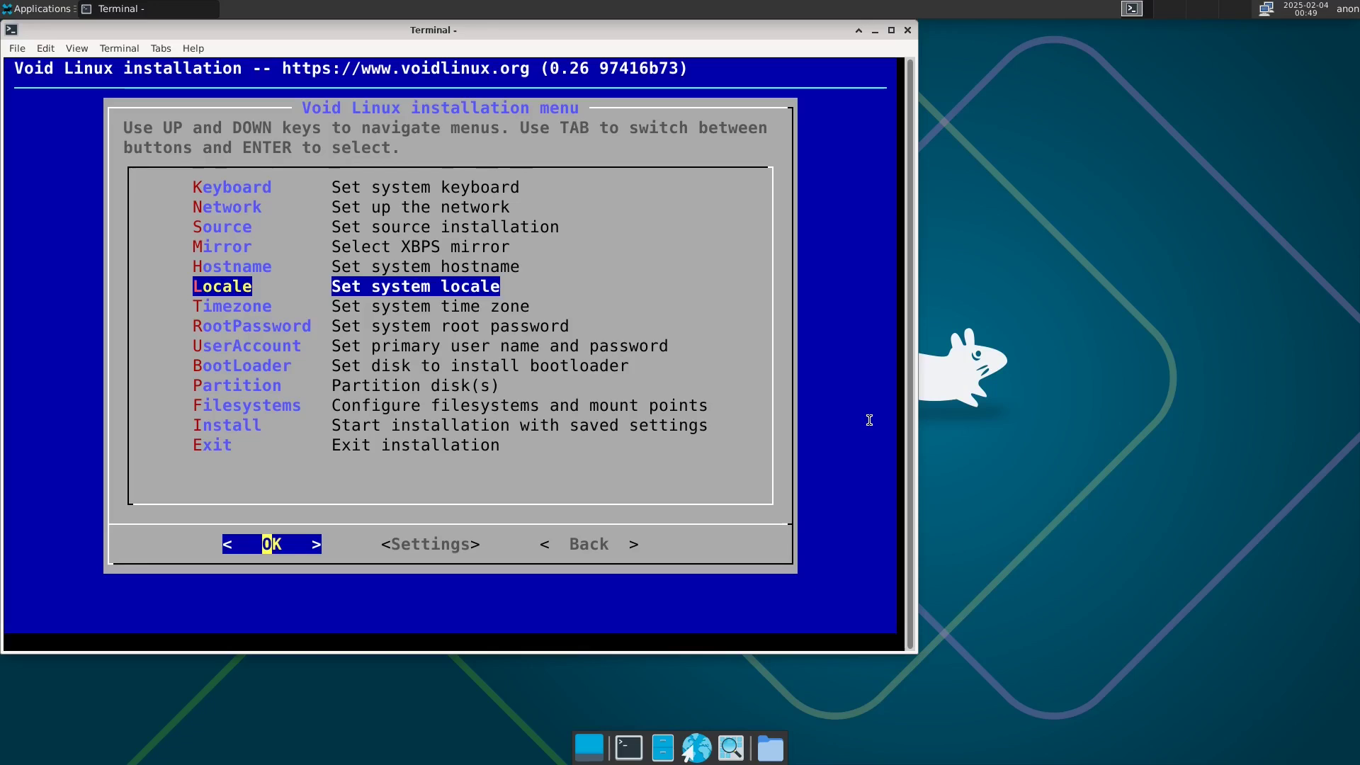
Step: Choose en_US.UTF-8 as the system locale
{"action": "key", "text": "Return"}
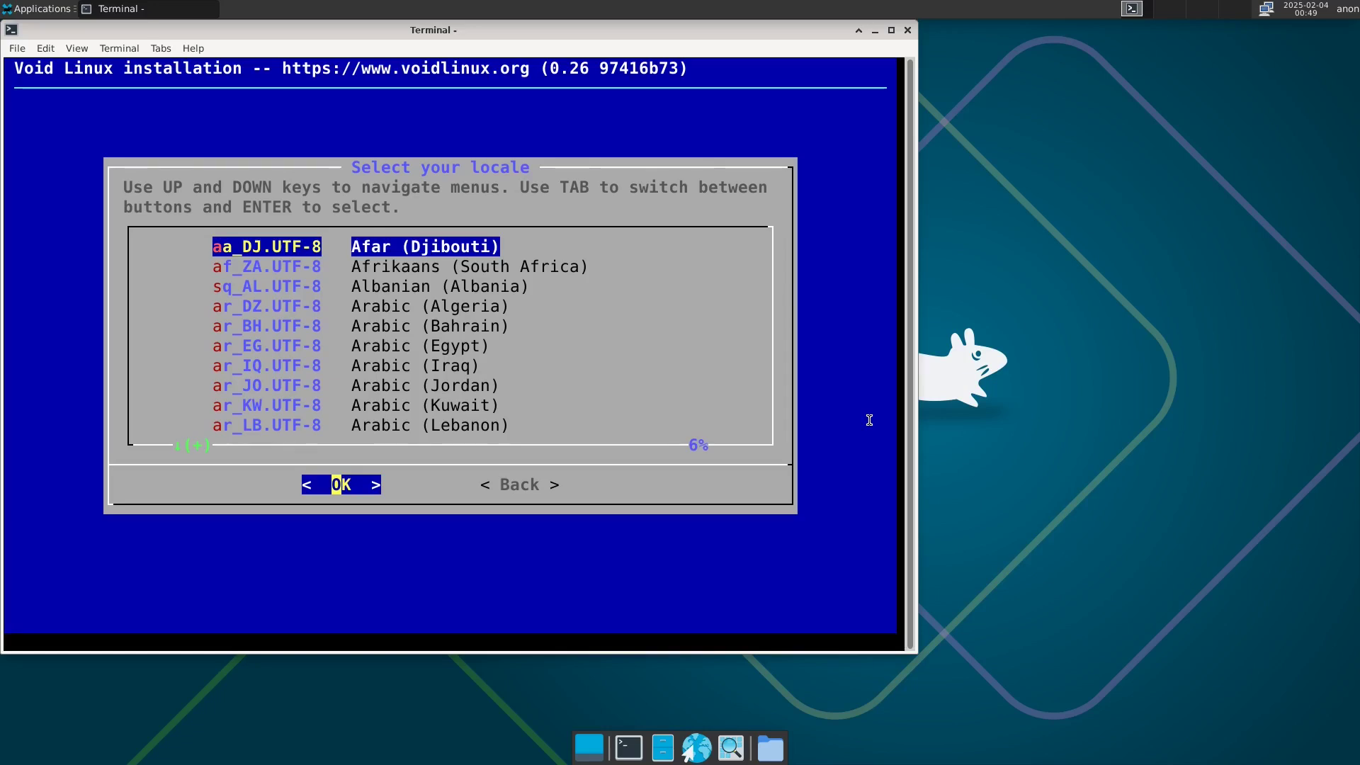
{"action": "key", "text": "e"}
{"action": "key", "text": "e"}
{"action": "key", "text": "e"}
{"action": "key", "text": "e"}
{"action": "key", "text": "e"}
{"action": "key", "text": "e"}
{"action": "key", "text": "e"}
{"action": "key", "text": "e"}
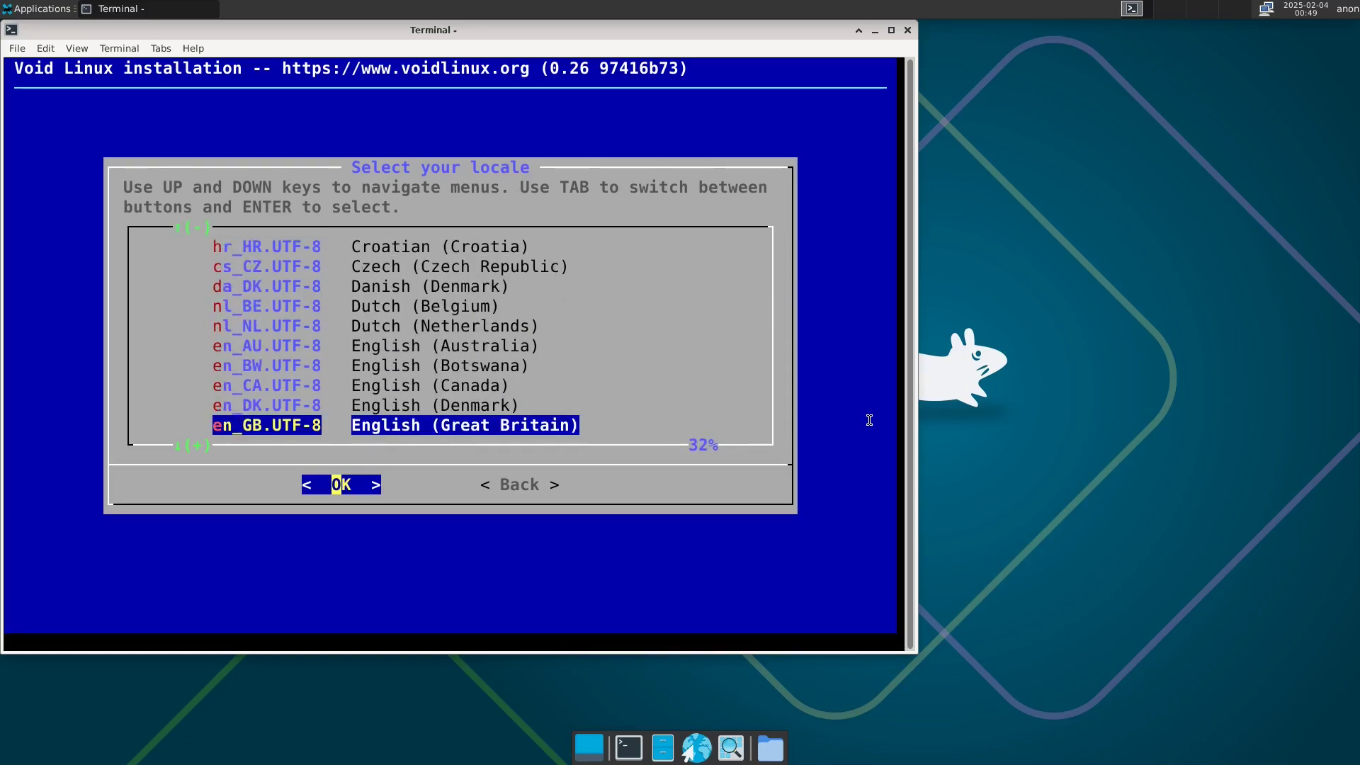
{"action": "key", "text": "e"}
{"action": "key", "text": "e"}
{"action": "key", "text": "e"}
{"action": "key", "text": "e"}
{"action": "key", "text": "e"}
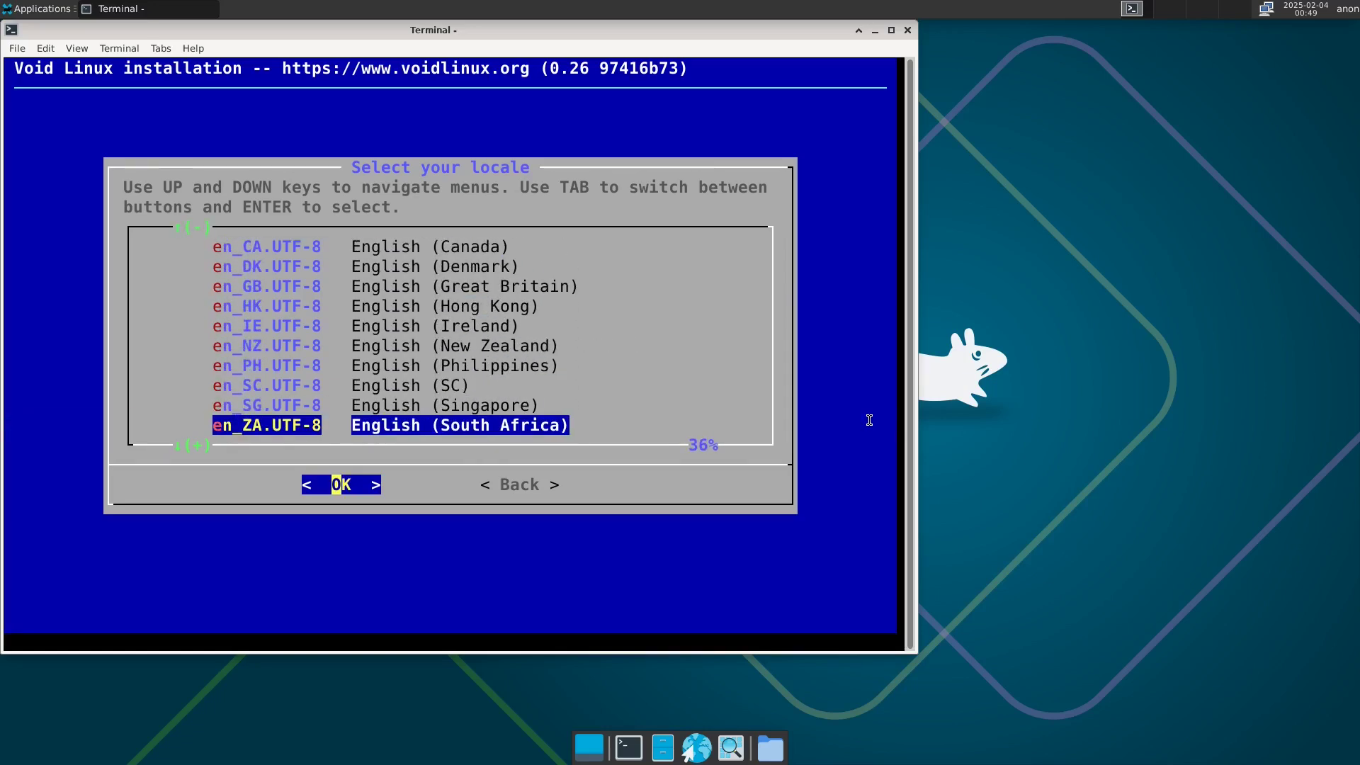
{"action": "key", "text": "Return"}
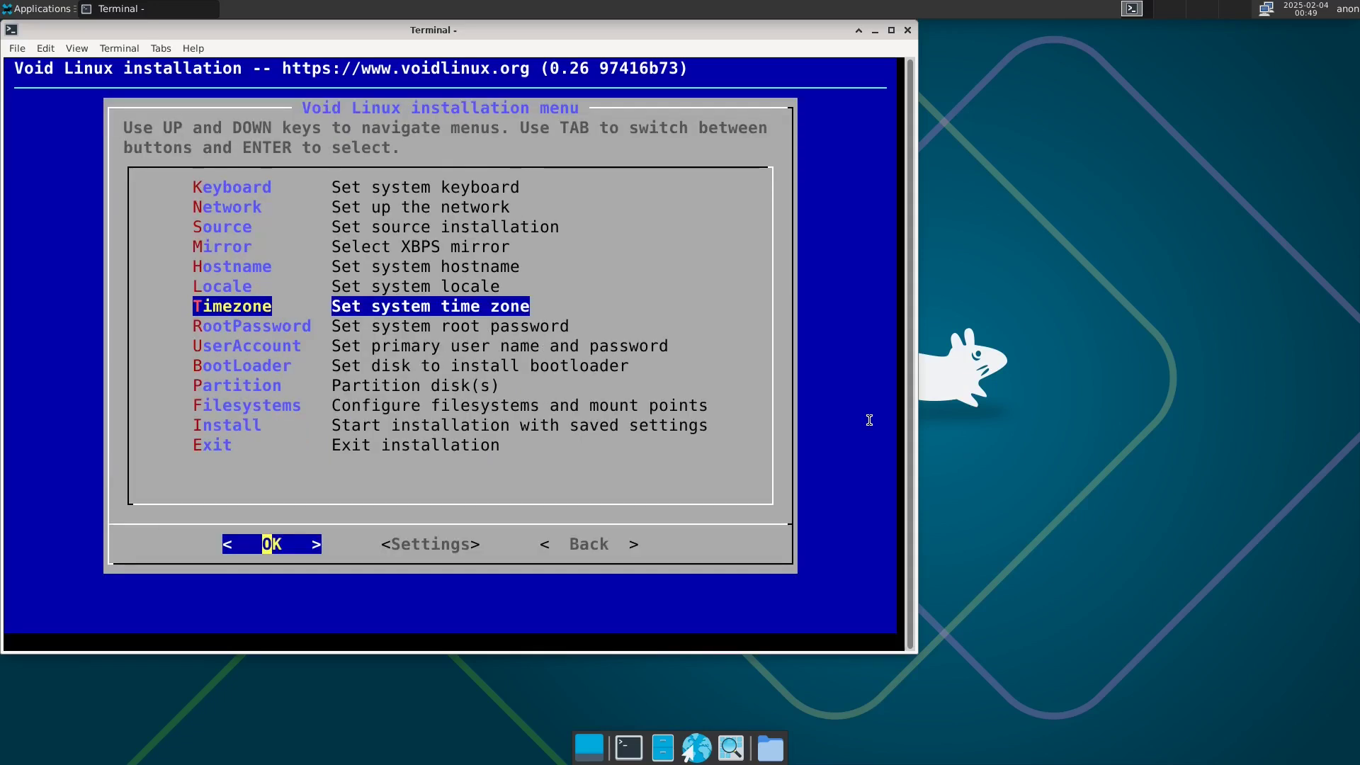
Step: Set the time zone to Africa/Casablanca
{"action": "key", "text": "Return"}
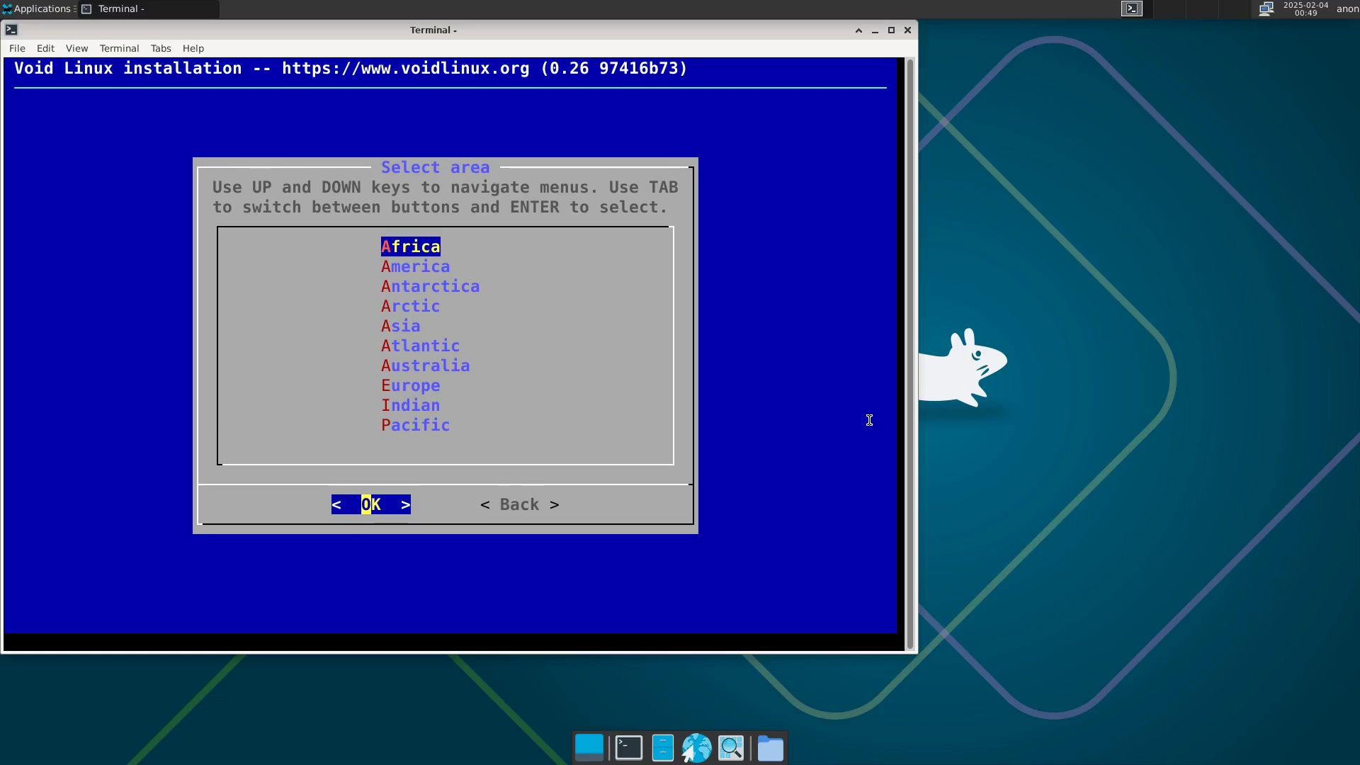
{"action": "key", "text": "Return"}
{"action": "key", "text": "c"}
{"action": "key", "text": "c"}
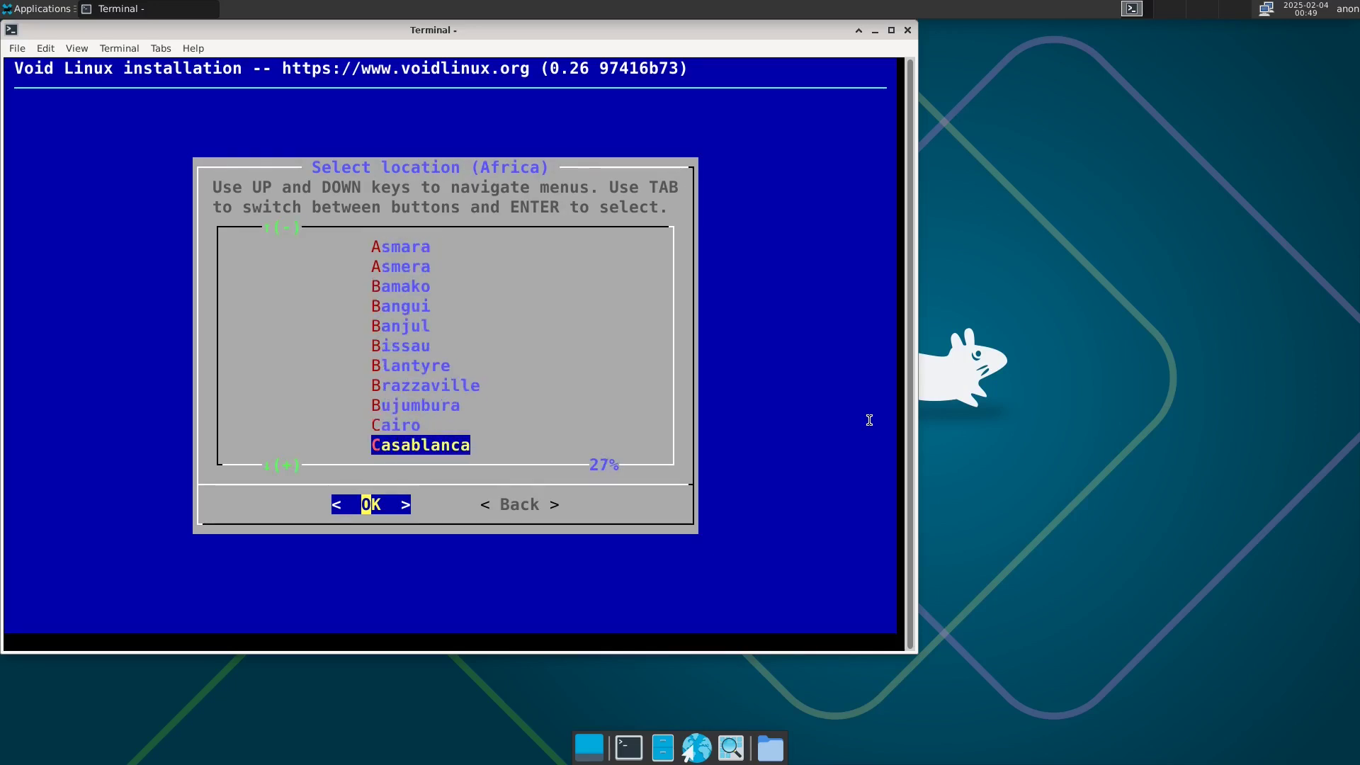
{"action": "key", "text": "Return"}
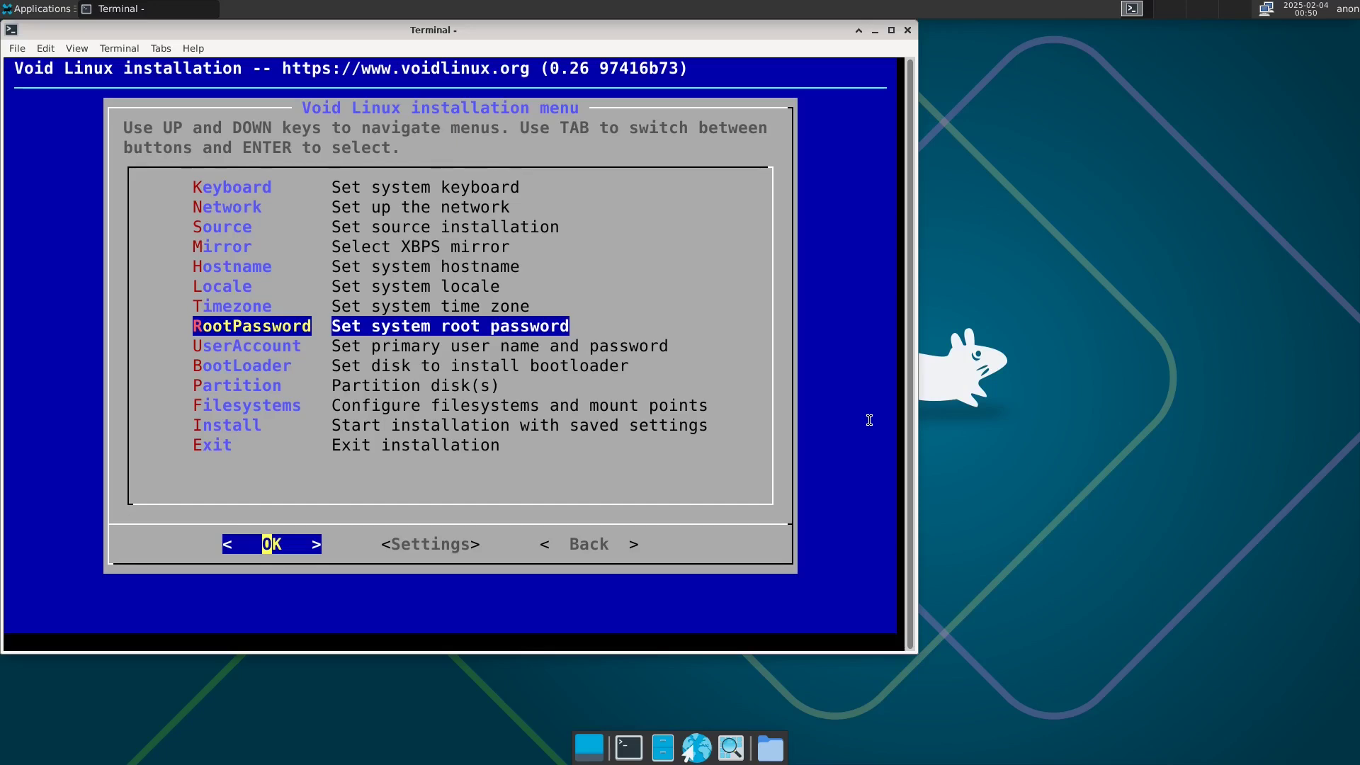
Step: Enter and confirm the root password
{"action": "key", "text": "Return"}
{"action": "type", "text": "****"}
{"action": "key", "text": "Return"}
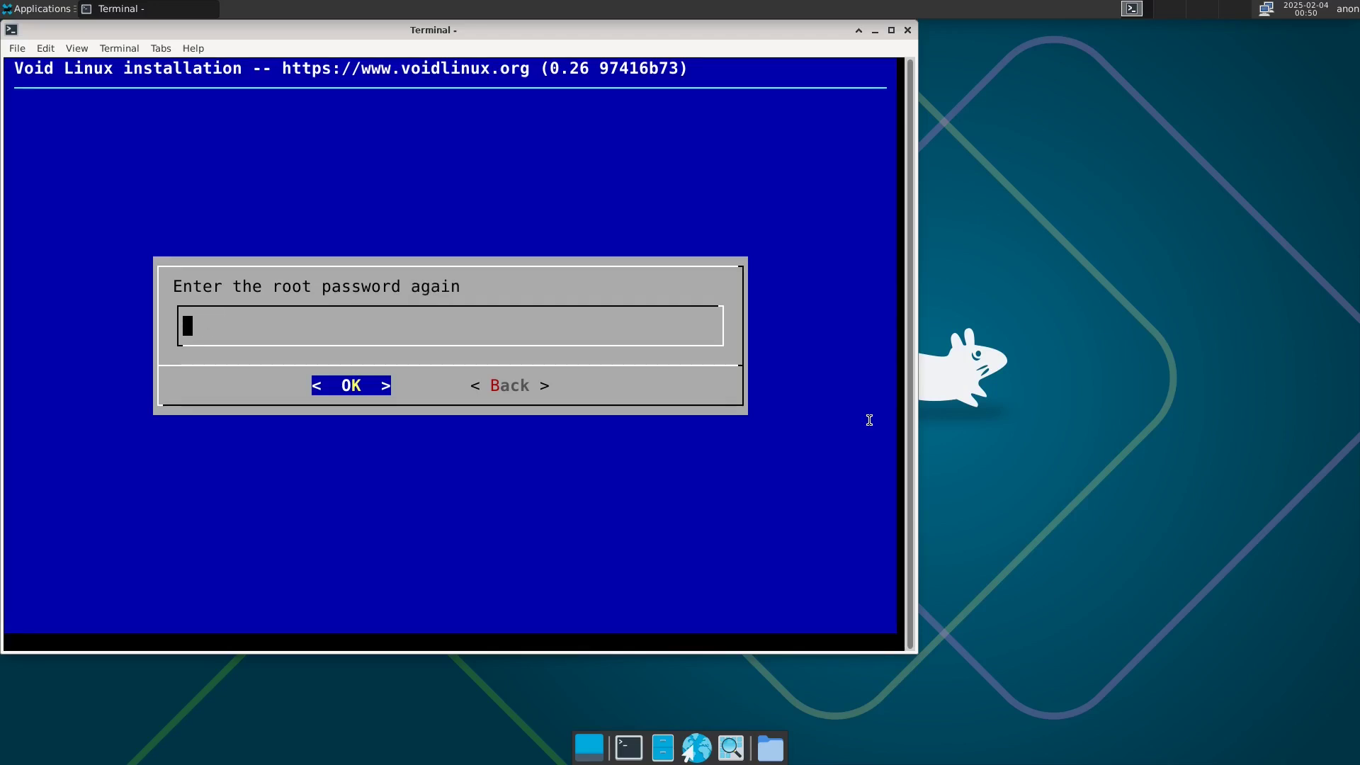
{"action": "type", "text": "****"}
{"action": "key", "text": "Return"}
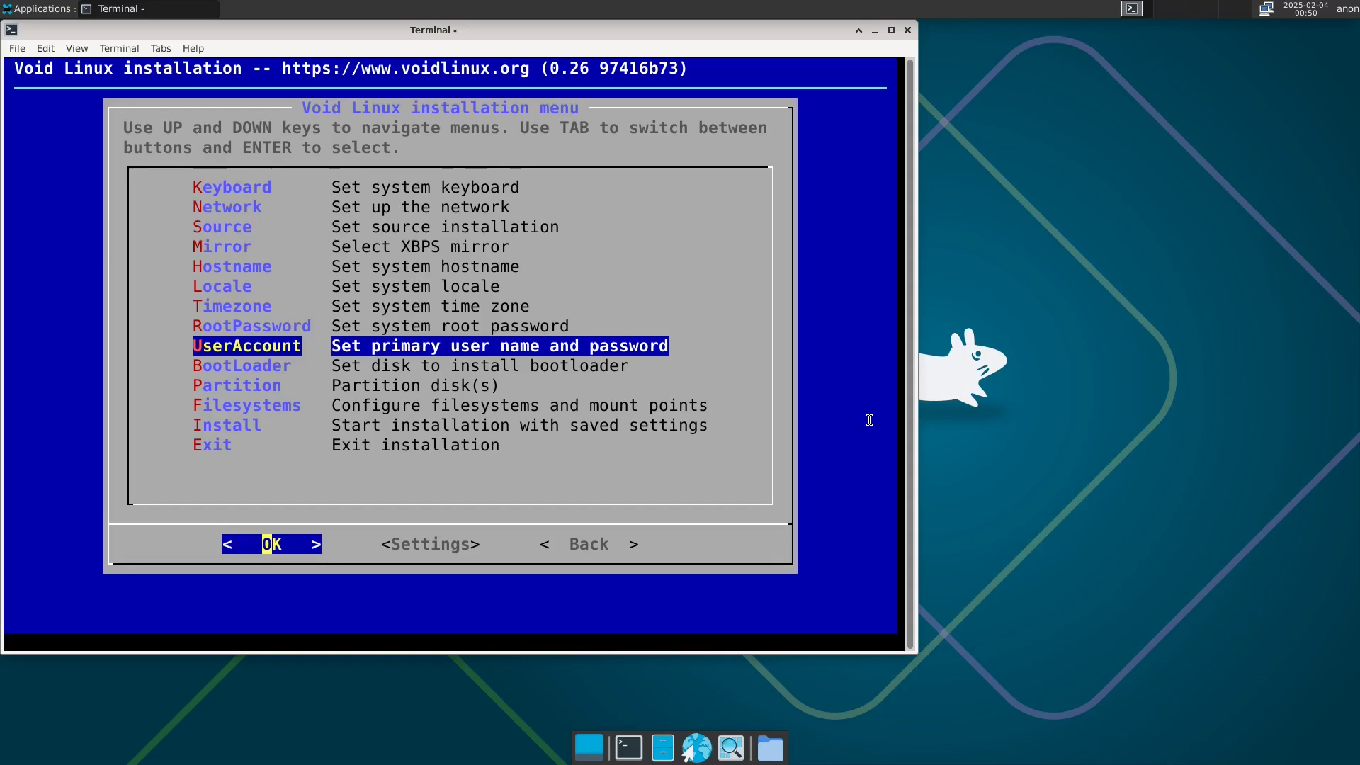
Step: Create the primary user with login name sh, keeping the default display name
{"action": "key", "text": "Return"}
{"action": "key", "text": "BackSpace"}
{"action": "key", "text": "BackSpace"}
{"action": "key", "text": "BackSpace"}
{"action": "key", "text": "BackSpace"}
{"action": "type", "text": "sh"}
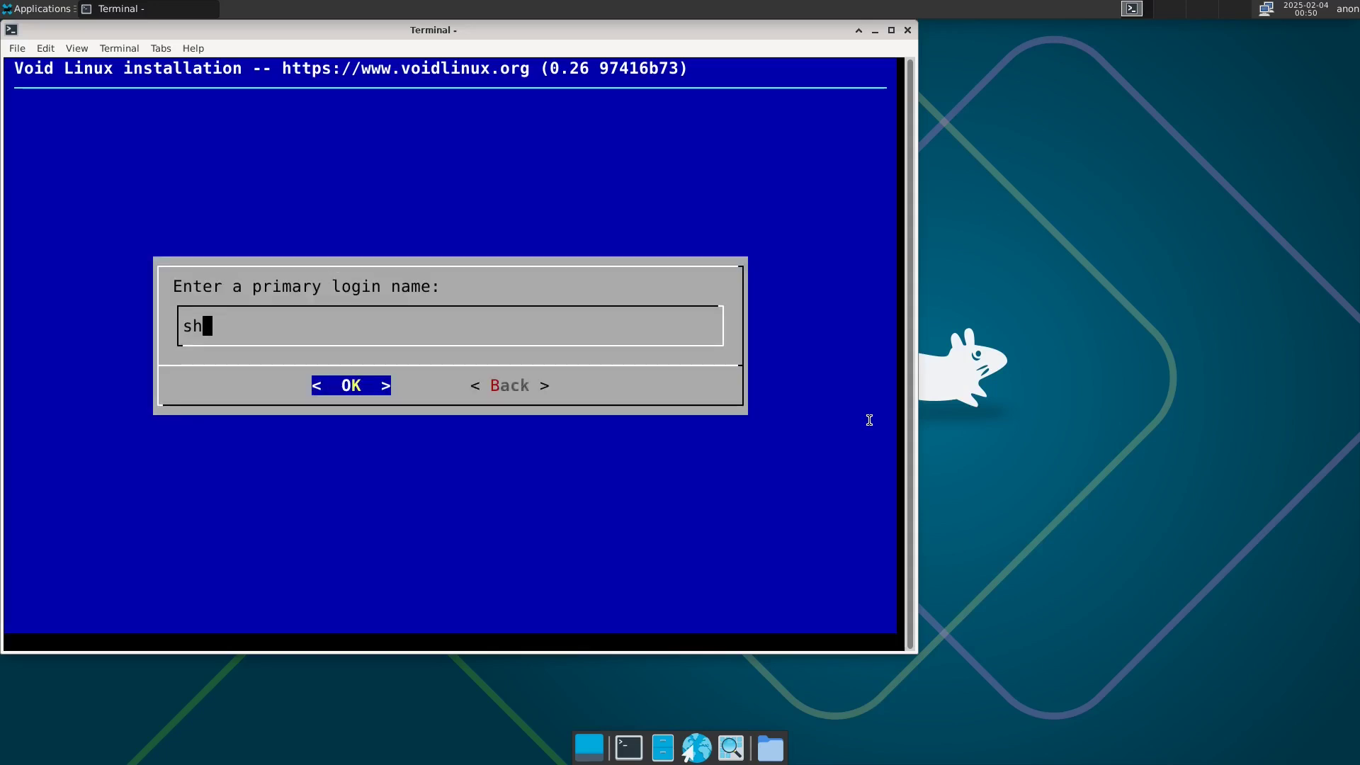
{"action": "key", "text": "Return"}
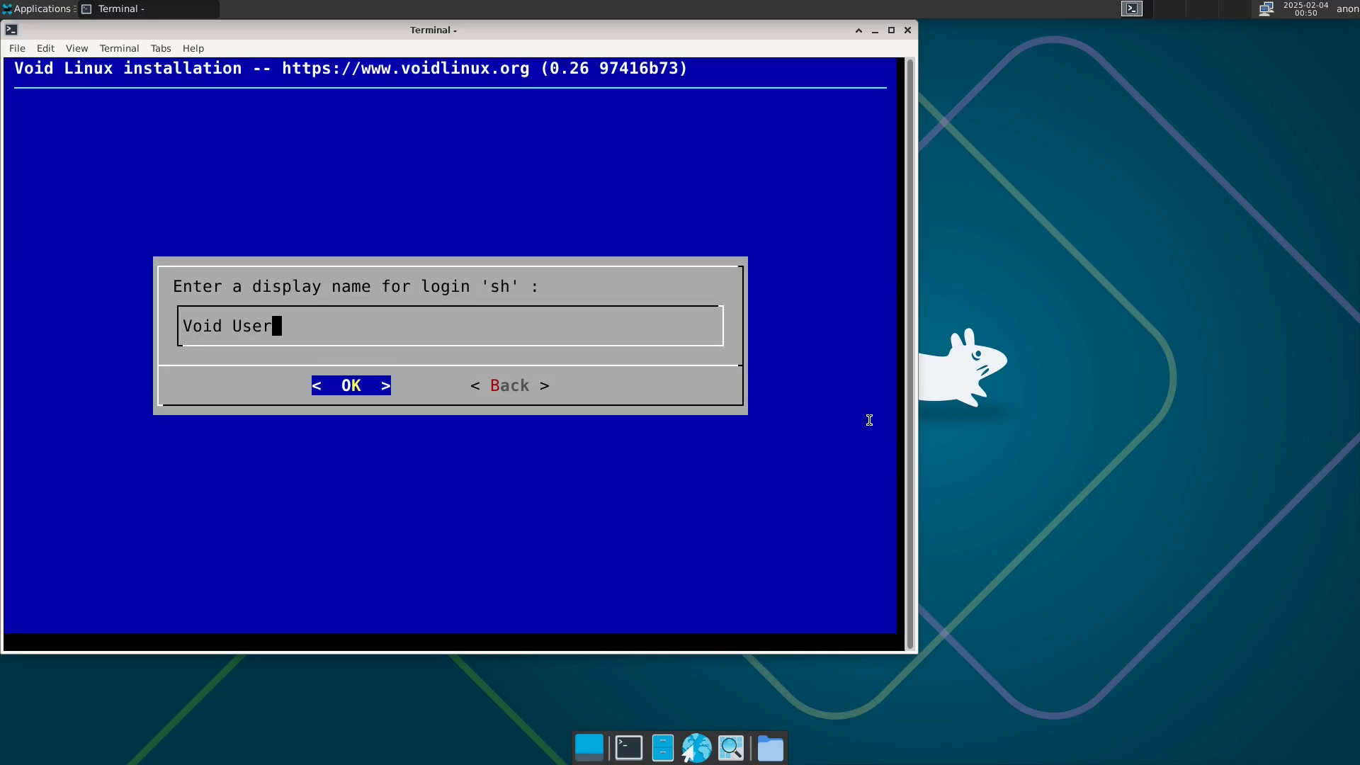
{"action": "key", "text": "Return"}
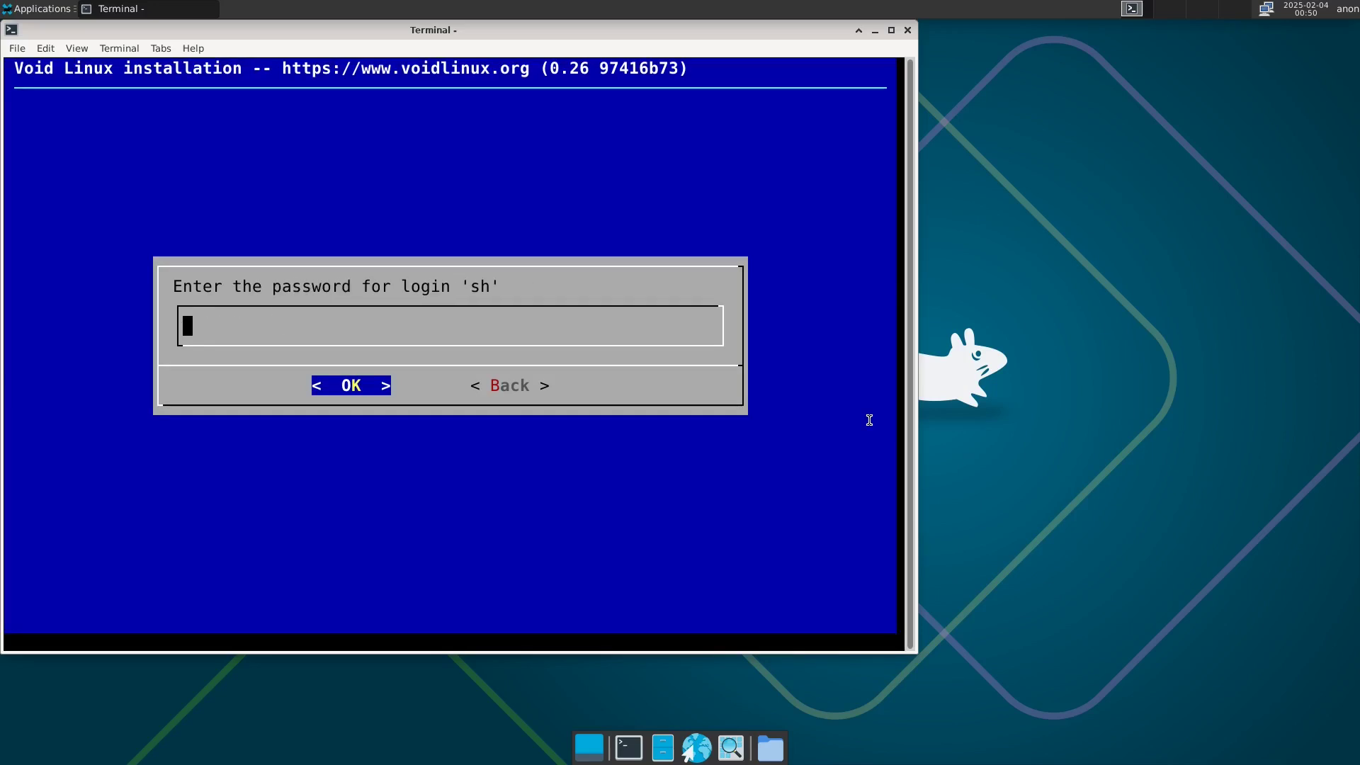
Step: Enter and confirm the user's password, then add the user to the wheel group
{"action": "type", "text": "****"}
{"action": "key", "text": "Return"}
{"action": "type", "text": "****"}
{"action": "key", "text": "Return"}
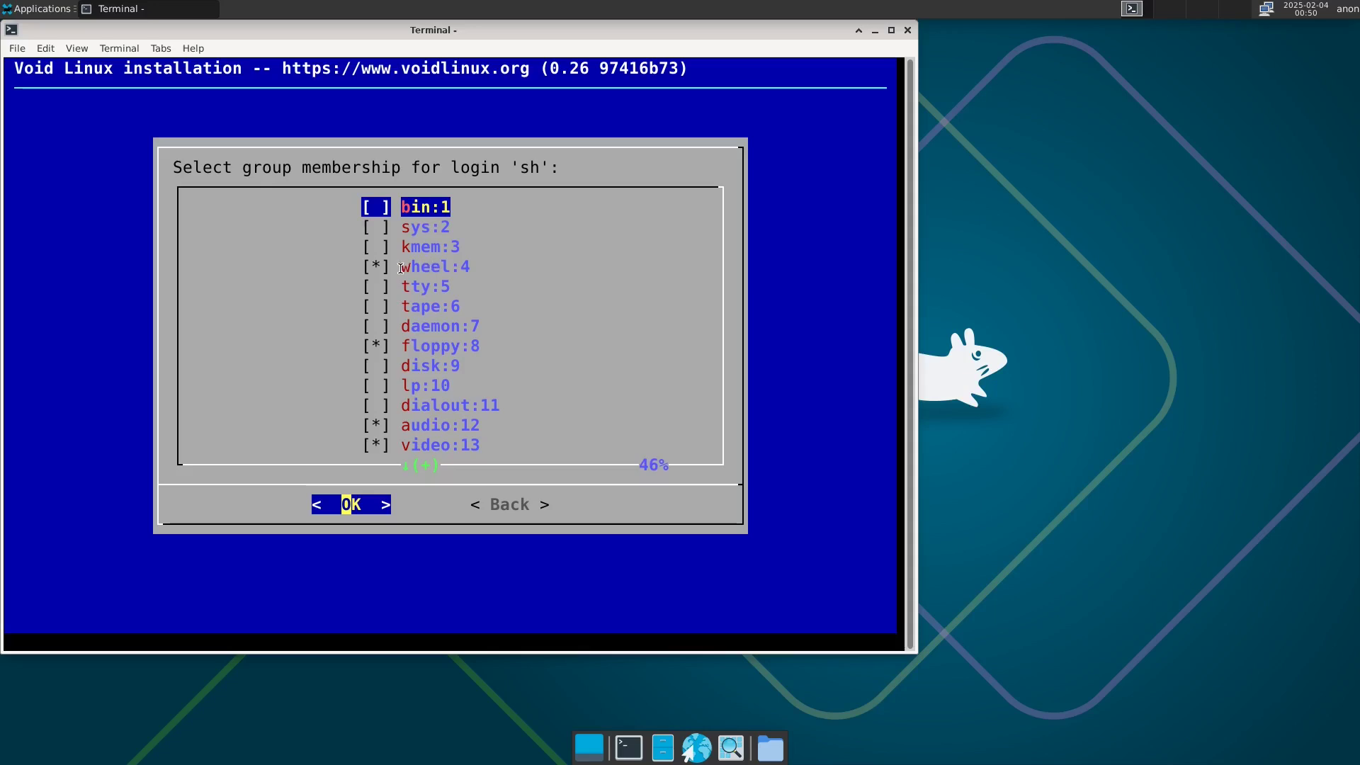
{"action": "left_click", "coordinate": [376, 267]}
Step: Accept the group memberships and install the bootloader on /dev/vda with a graphical terminal
{"action": "key", "text": "Return"}
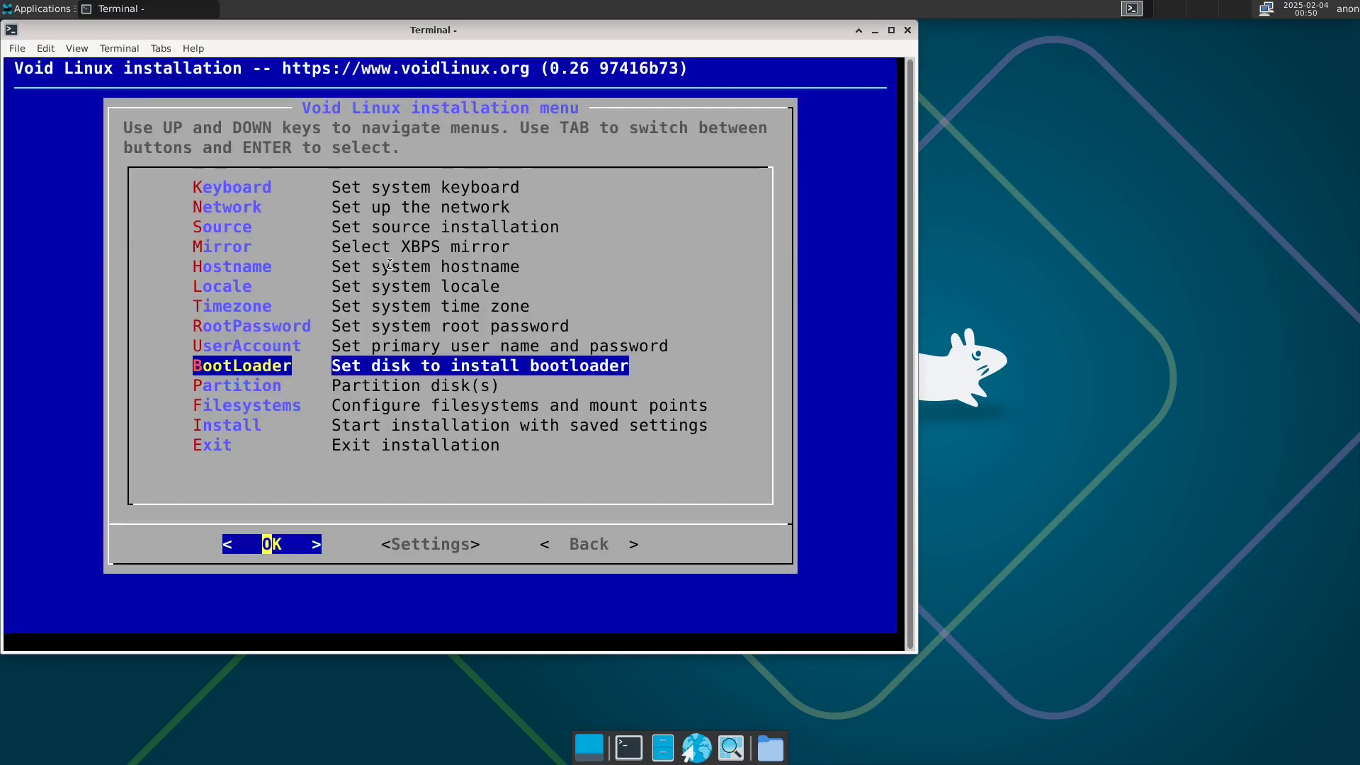
{"action": "key", "text": "Return"}
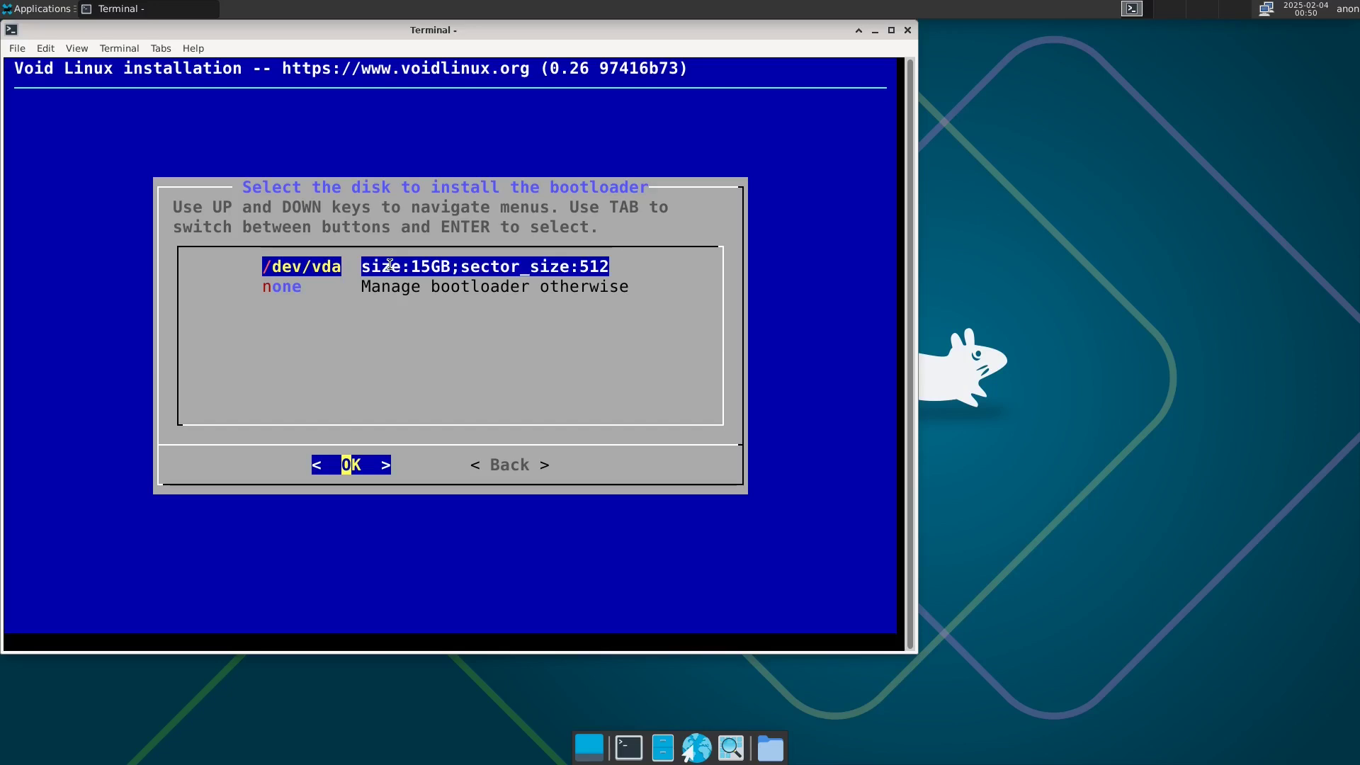
{"action": "key", "text": "Return"}
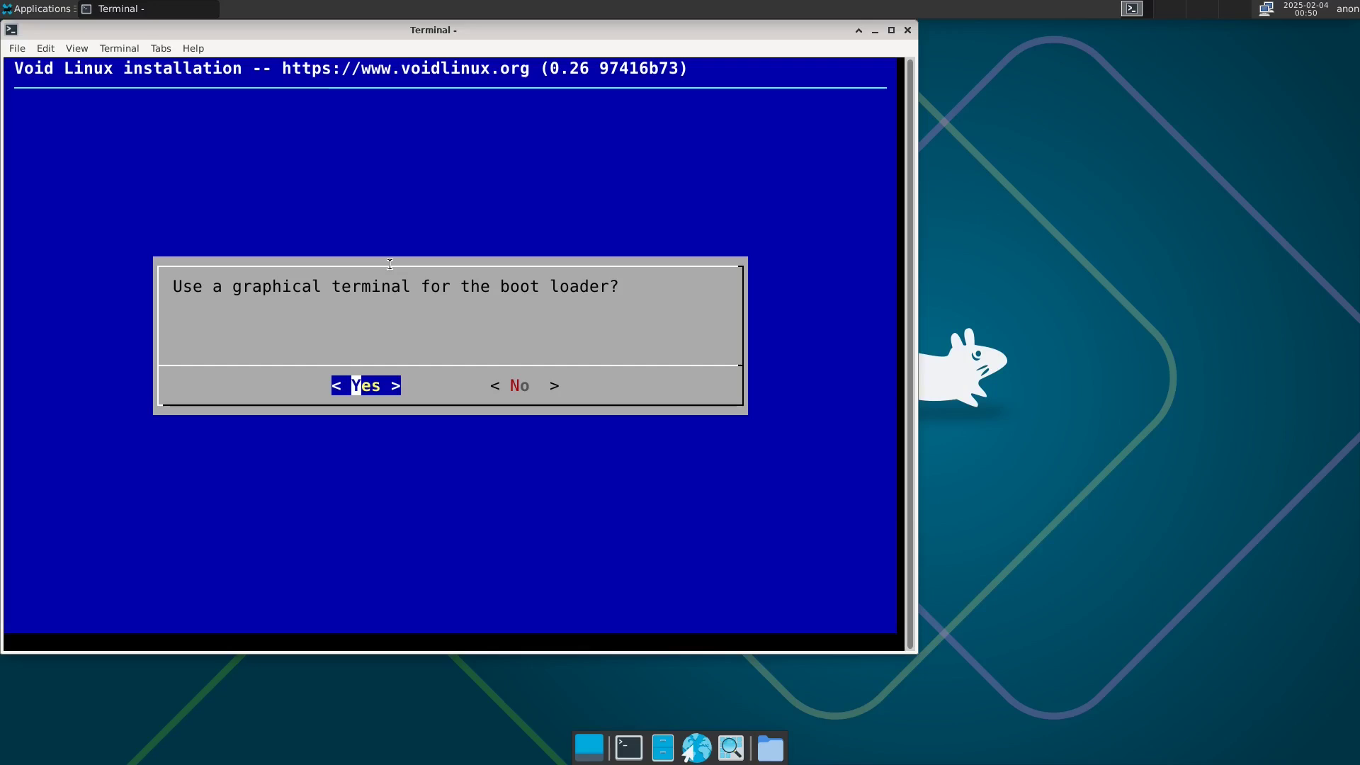
{"action": "key", "text": "Return"}
{"action": "key", "text": "Return"}
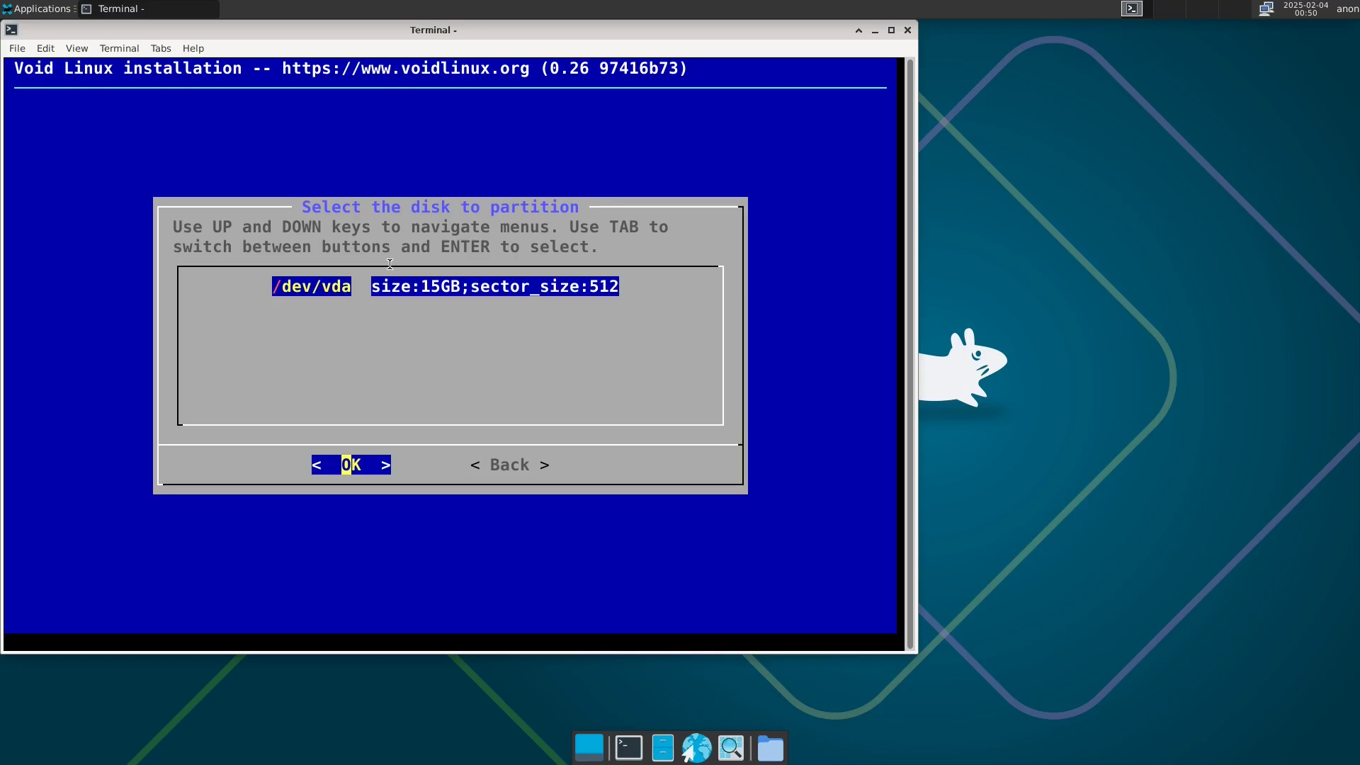
Step: Partition /dev/vda with cfdisk, creating a new gpt label
{"action": "key", "text": "Return"}
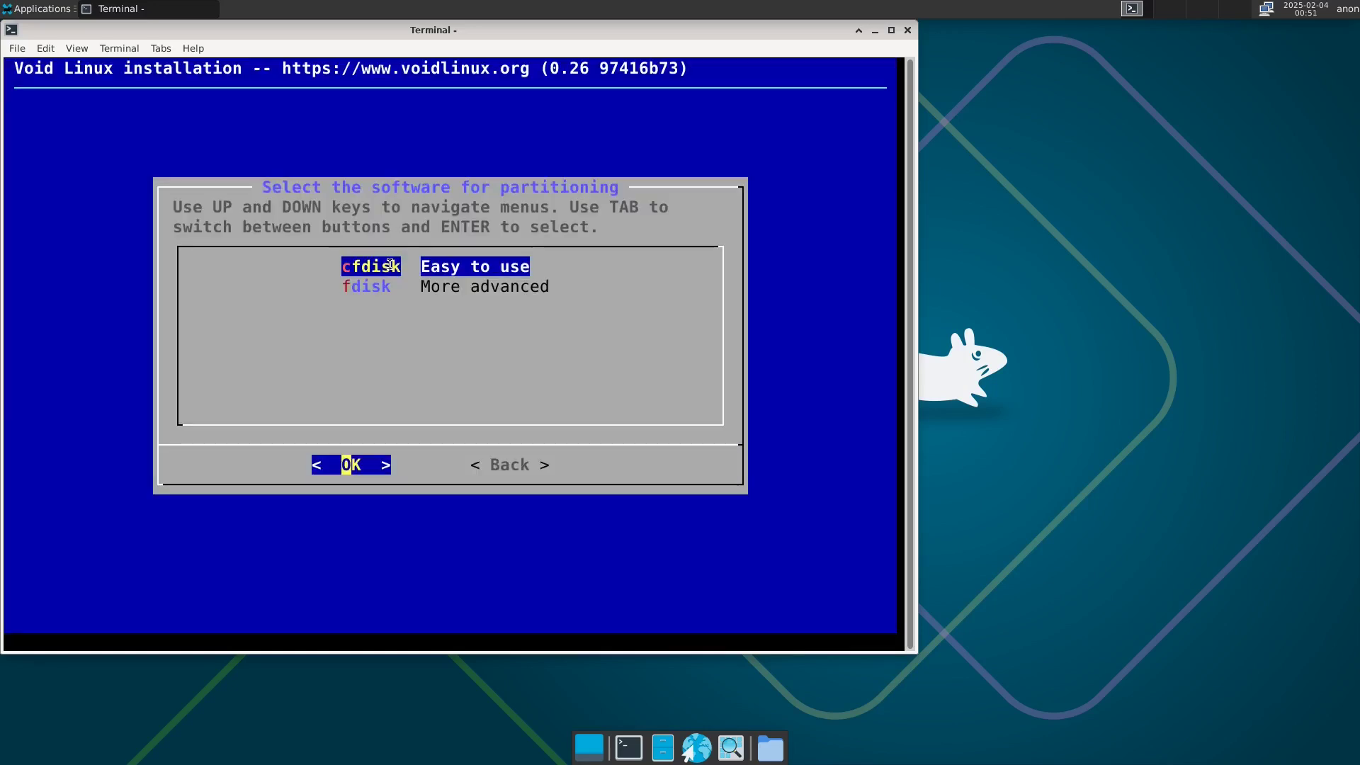
{"action": "key", "text": "Return"}
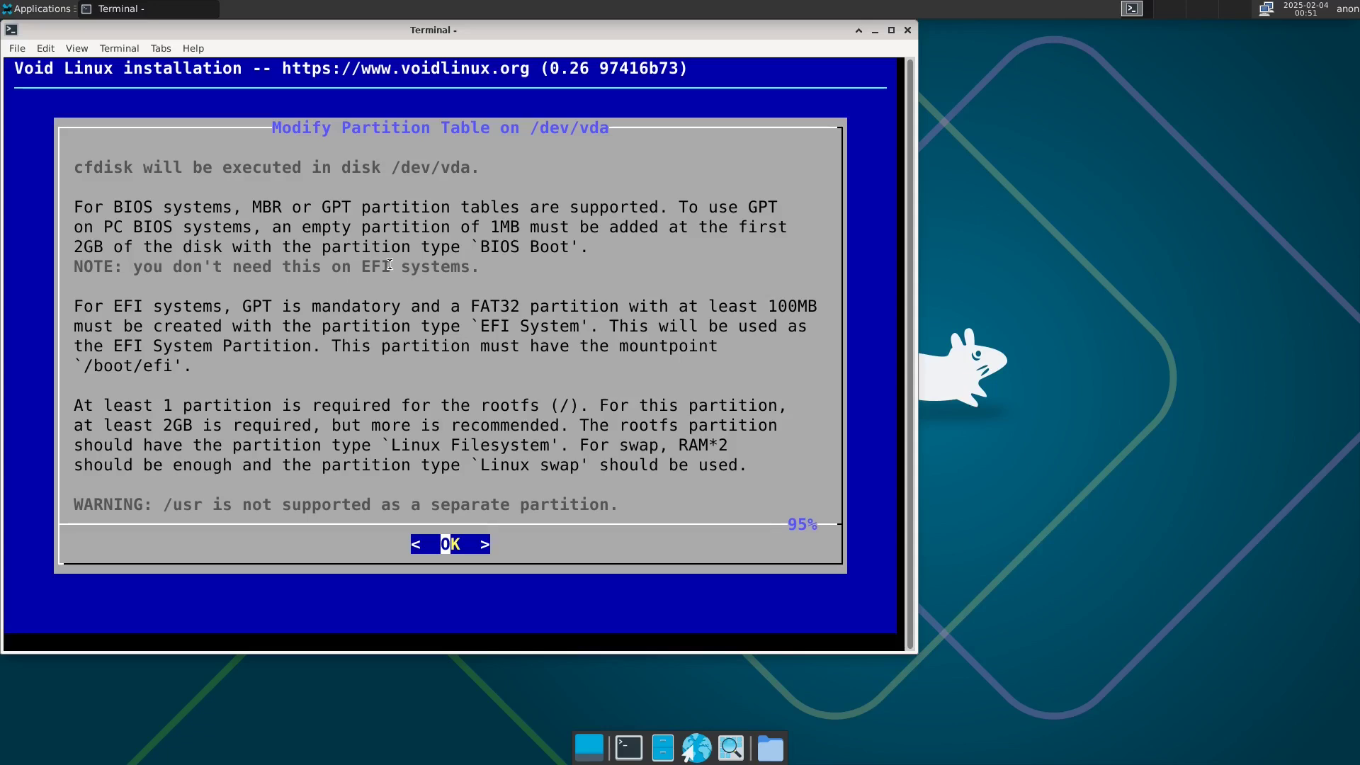
{"action": "key", "text": "Return"}
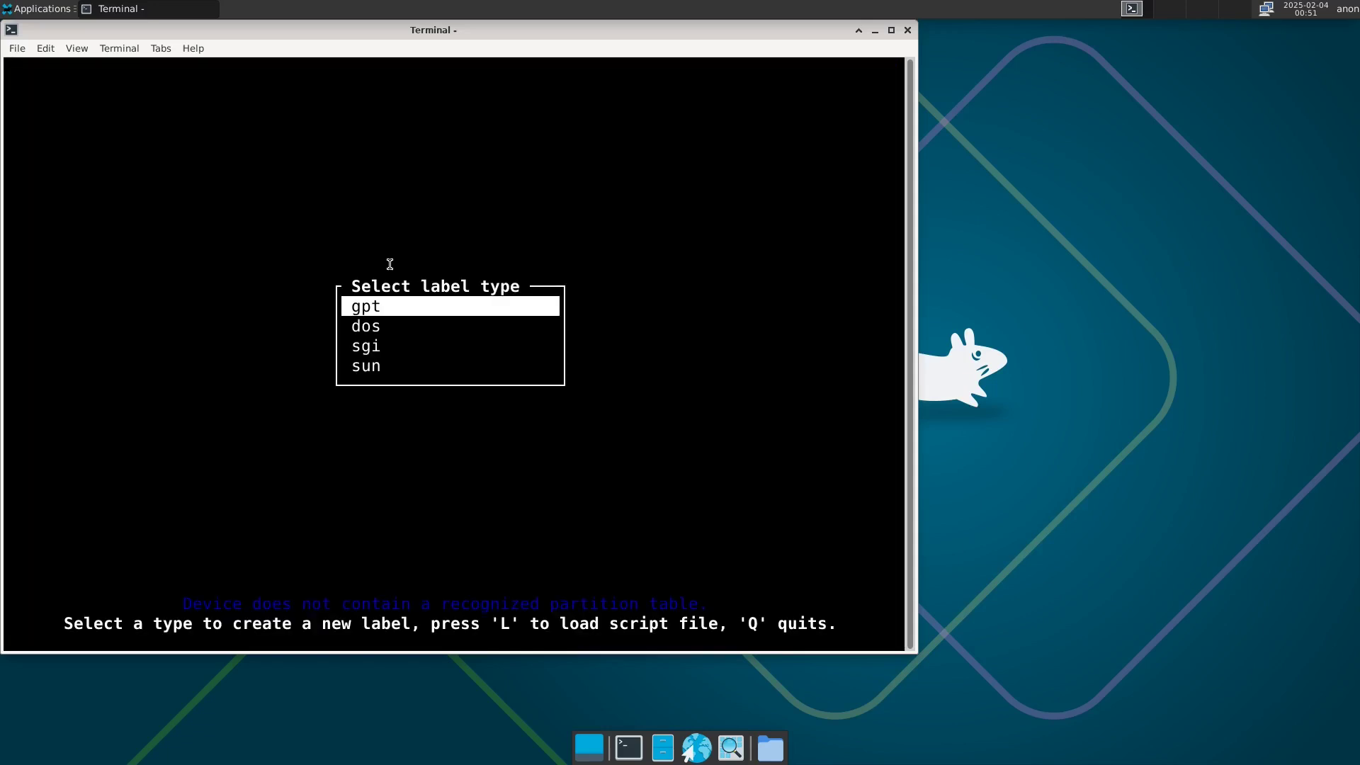
{"action": "key", "text": "Return"}
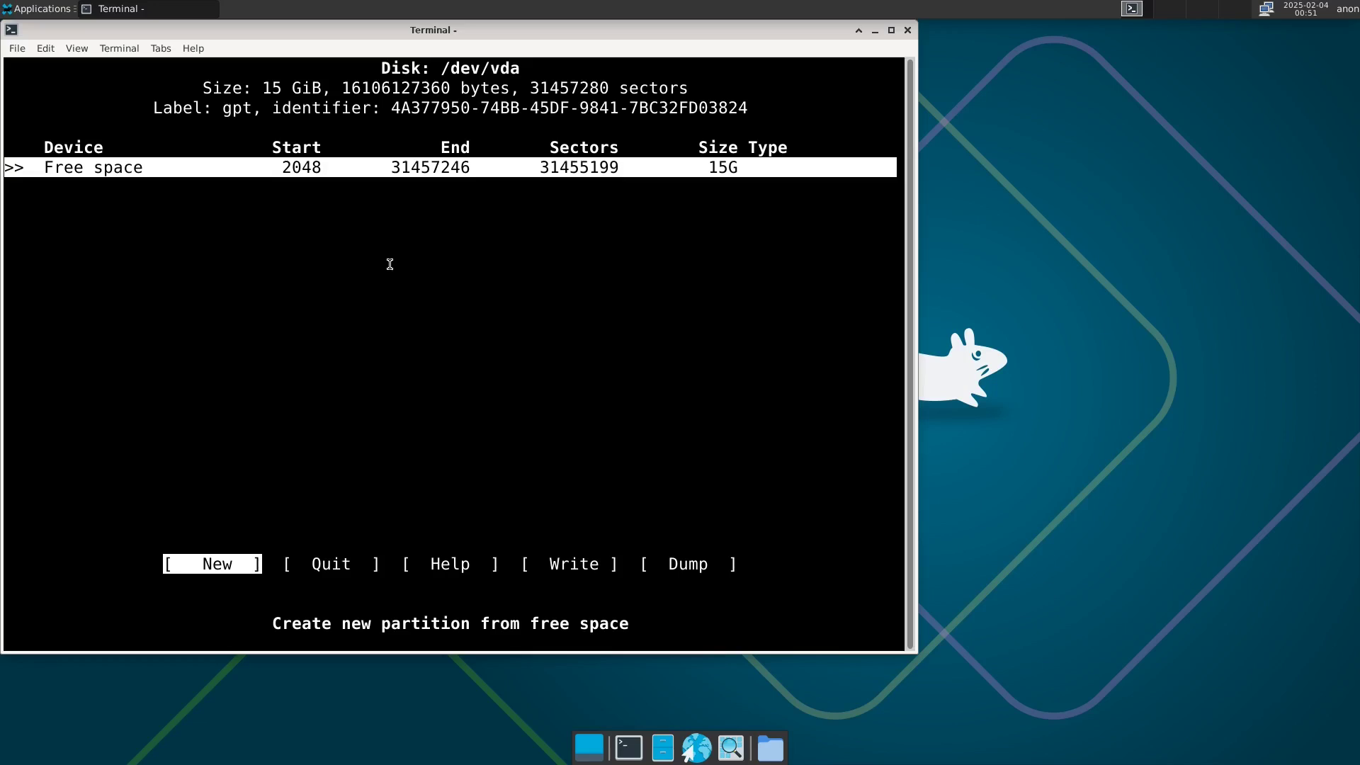
Step: Create a 128M partition at the start of the free space
{"action": "key", "text": "Return"}
{"action": "key", "text": "BackSpace"}
{"action": "key", "text": "BackSpace"}
{"action": "key", "text": "BackSpace"}
{"action": "type", "text": "!"}
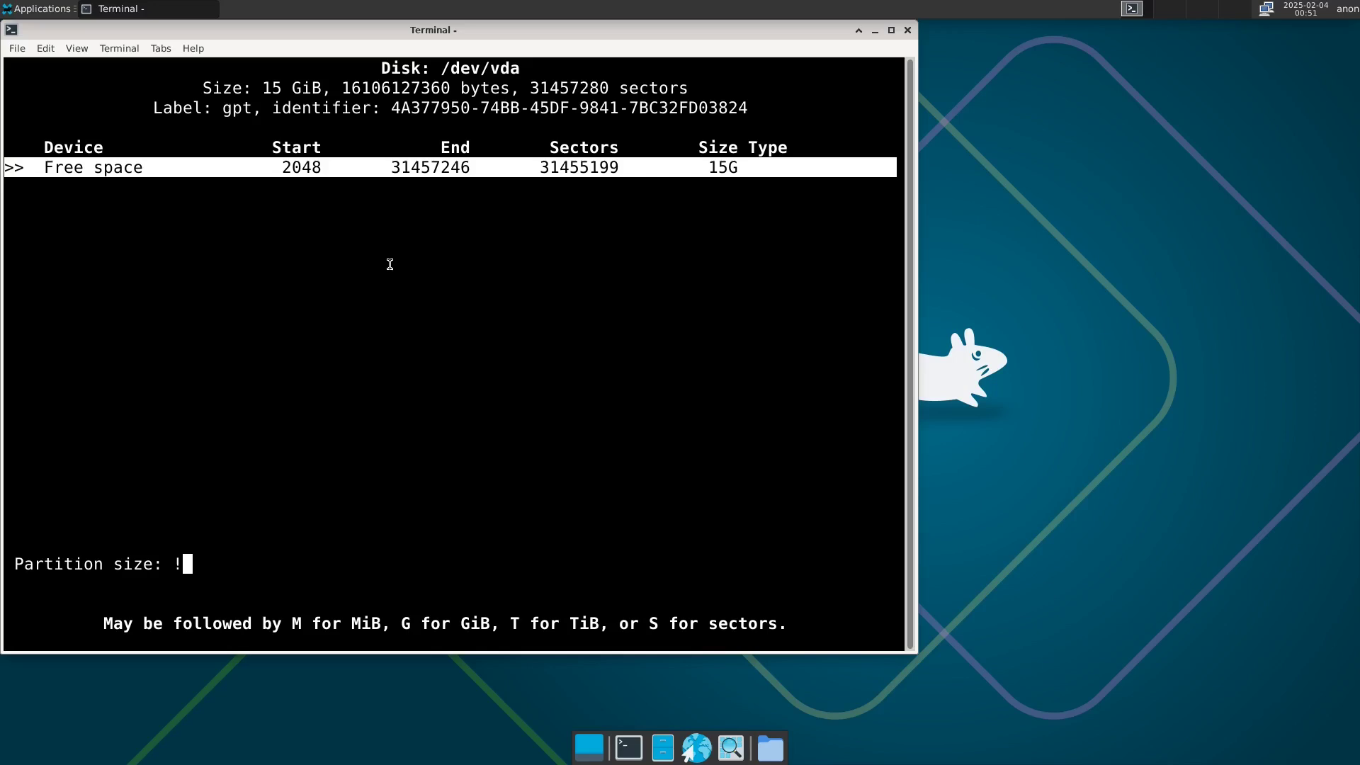
{"action": "type", "text": "%G"}
{"action": "key", "text": "BackSpace"}
{"action": "key", "text": "BackSpace"}
{"action": "key", "text": "BackSpace"}
{"action": "type", "text": "182"}
{"action": "key", "text": "BackSpace"}
{"action": "key", "text": "BackSpace"}
{"action": "type", "text": "28"}
{"action": "type", "text": "M"}
{"action": "key", "text": "Return"}
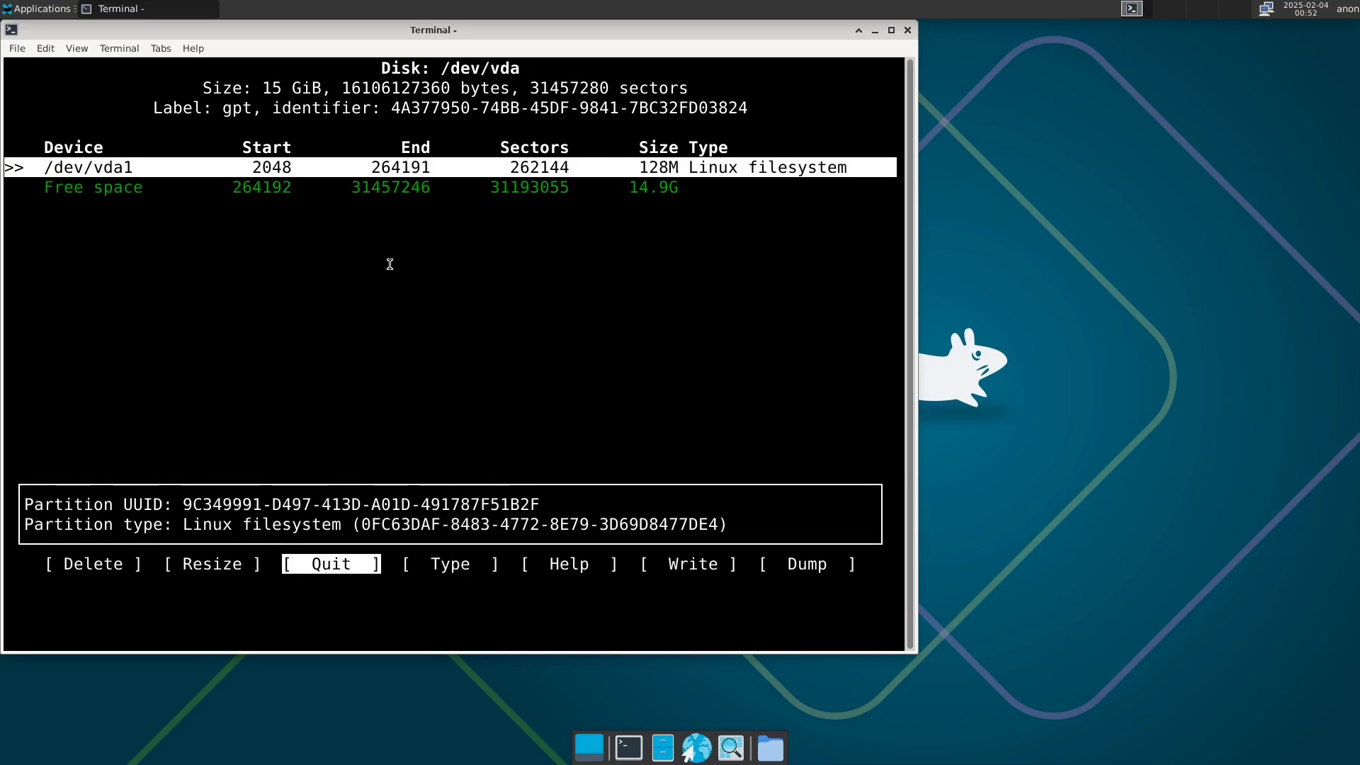
Step: Set /dev/vda1's type to EFI System and begin a new partition in the remaining space
{"action": "key", "text": "Right"}
{"action": "key", "text": "Return"}
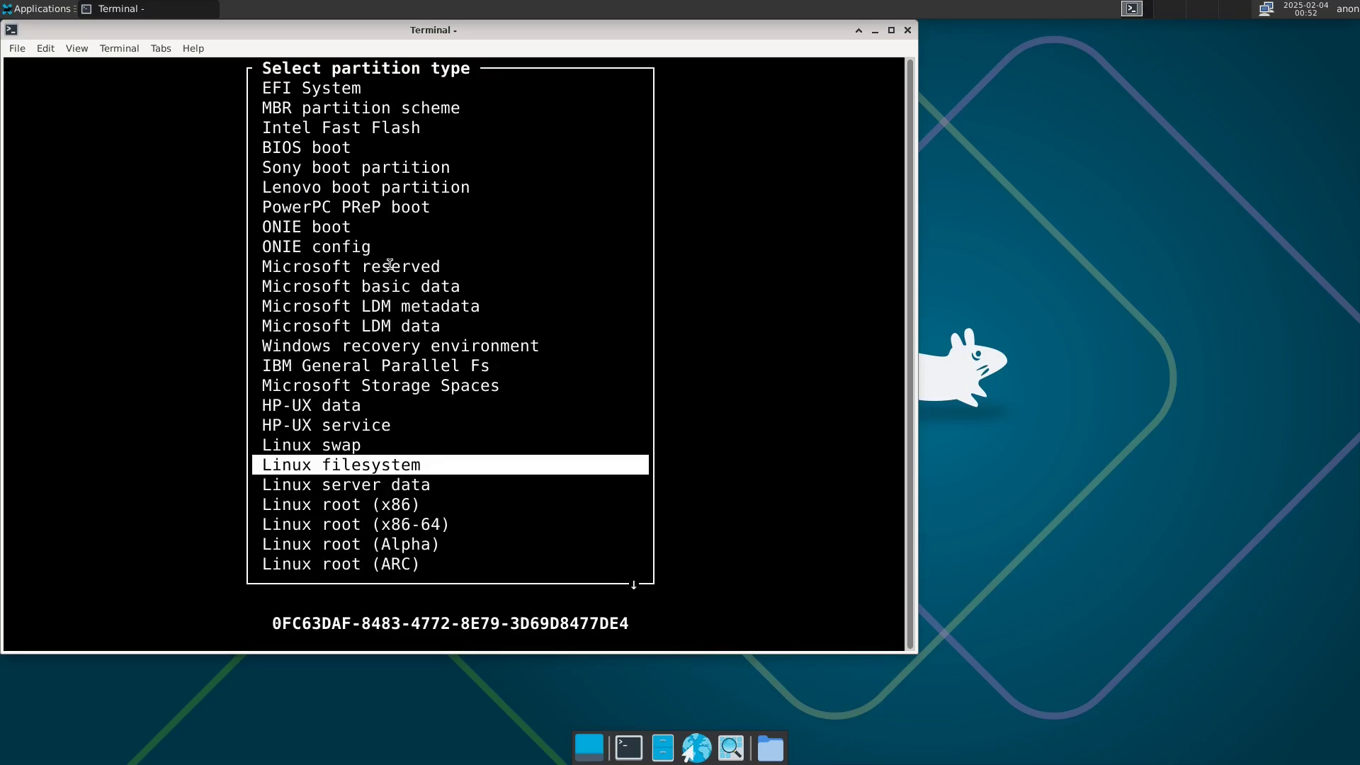
{"action": "key", "text": "Up"}
{"action": "key", "text": "Up"}
{"action": "key", "text": "Up"}
{"action": "key", "text": "Up"}
{"action": "key", "text": "Up"}
{"action": "key", "text": "Up"}
{"action": "key", "text": "Up"}
{"action": "key", "text": "Up"}
{"action": "key", "text": "Up"}
{"action": "key", "text": "Up"}
{"action": "key", "text": "Up"}
{"action": "key", "text": "Up"}
{"action": "key", "text": "Up"}
{"action": "key", "text": "Up"}
{"action": "key", "text": "Up"}
{"action": "key", "text": "Up"}
{"action": "key", "text": "Up"}
{"action": "key", "text": "Up"}
{"action": "key", "text": "Up"}
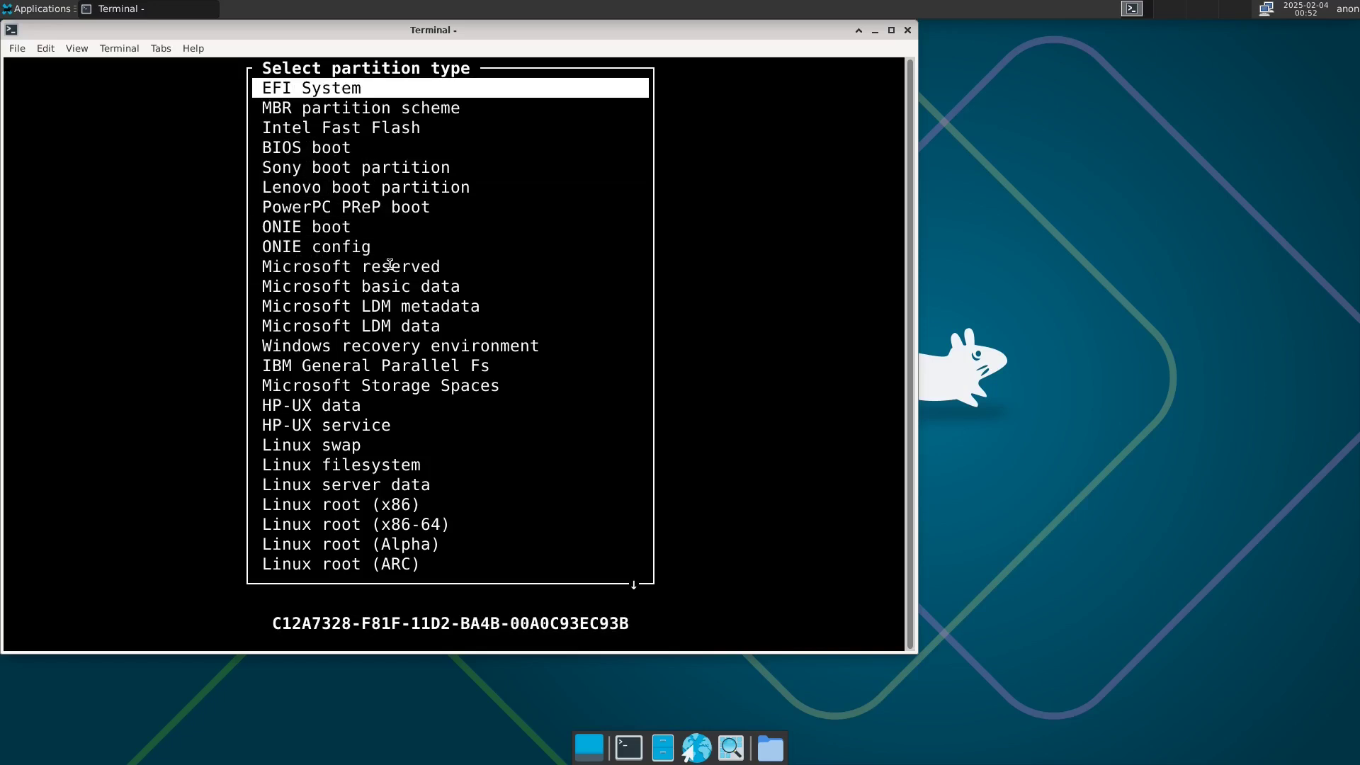
{"action": "key", "text": "Return"}
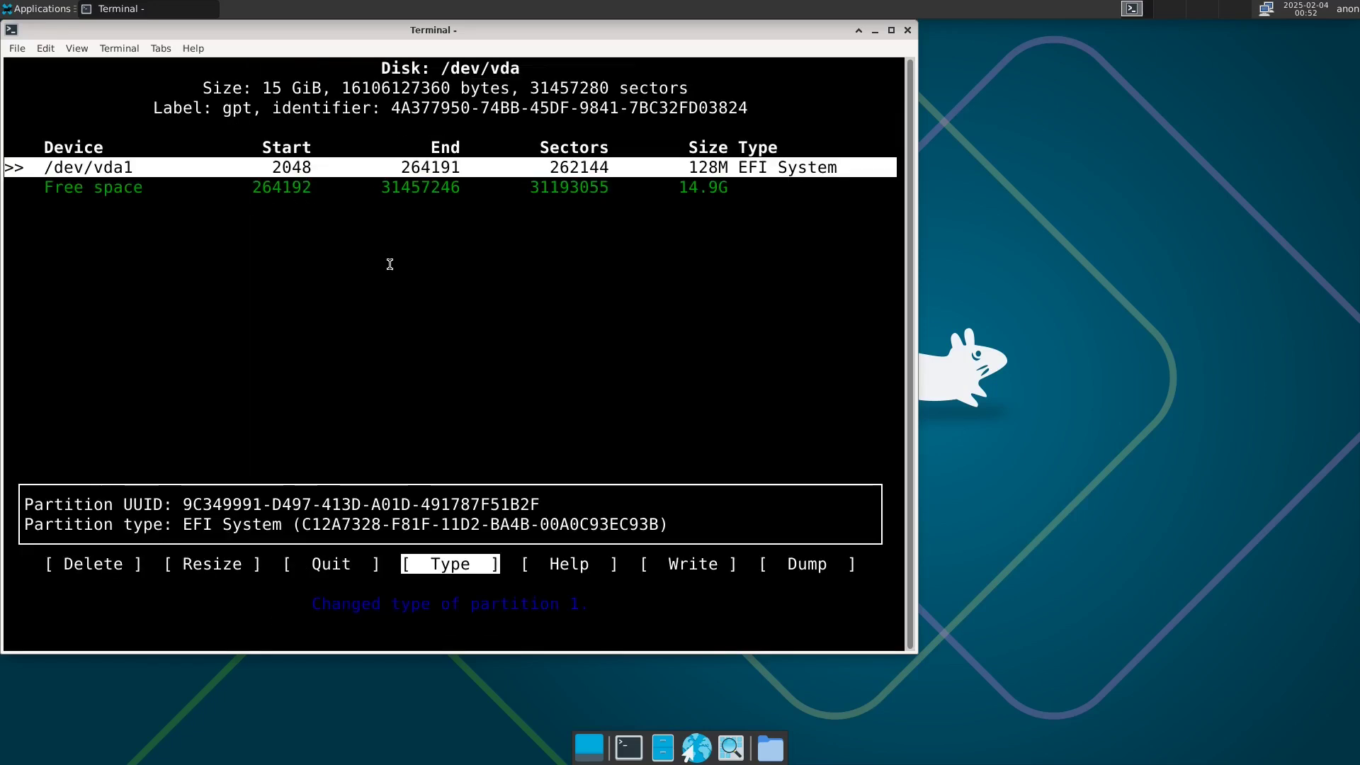
{"action": "key", "text": "Down"}
{"action": "key", "text": "Return"}
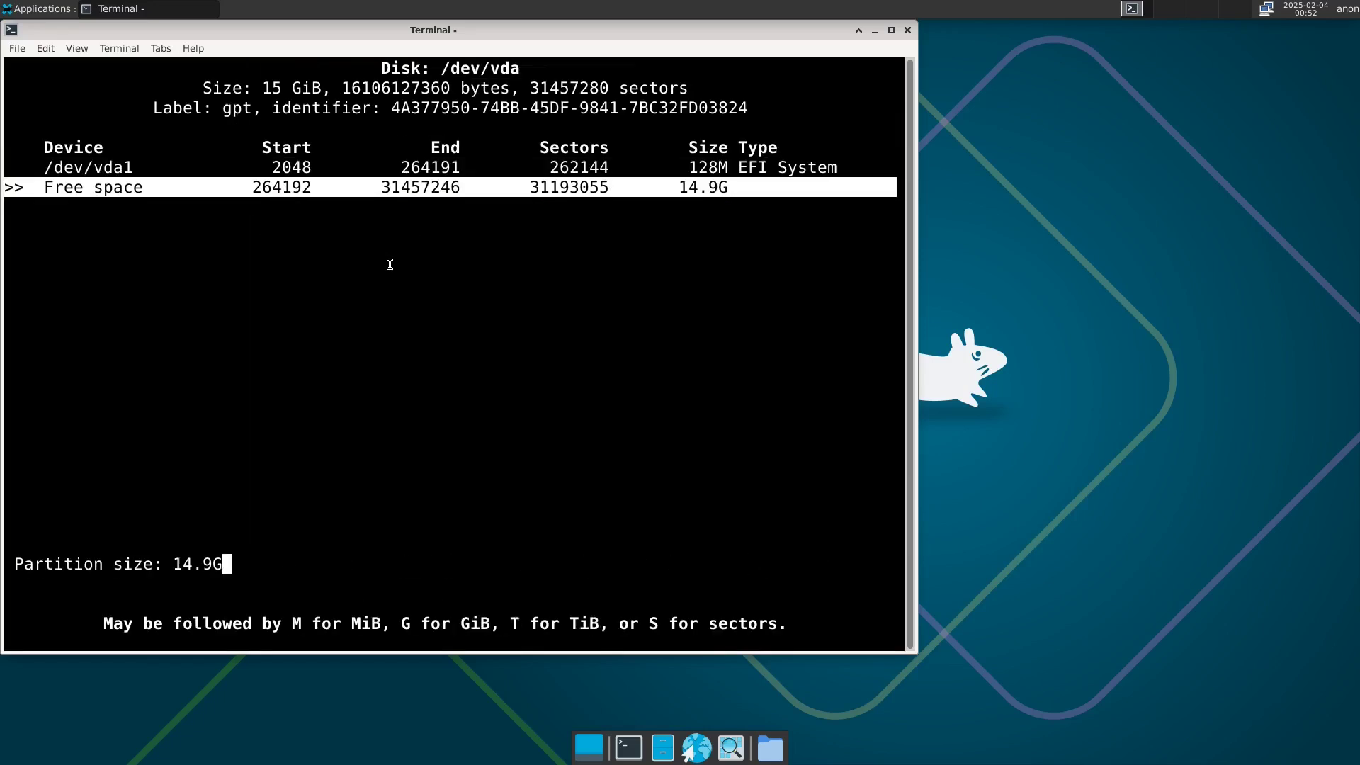
Step: Create /dev/vda2 as a 1G Linux swap partition
{"action": "key", "text": "BackSpace"}
{"action": "key", "text": "BackSpace"}
{"action": "key", "text": "BackSpace"}
{"action": "key", "text": "BackSpace"}
{"action": "type", "text": "G"}
{"action": "key", "text": "Return"}
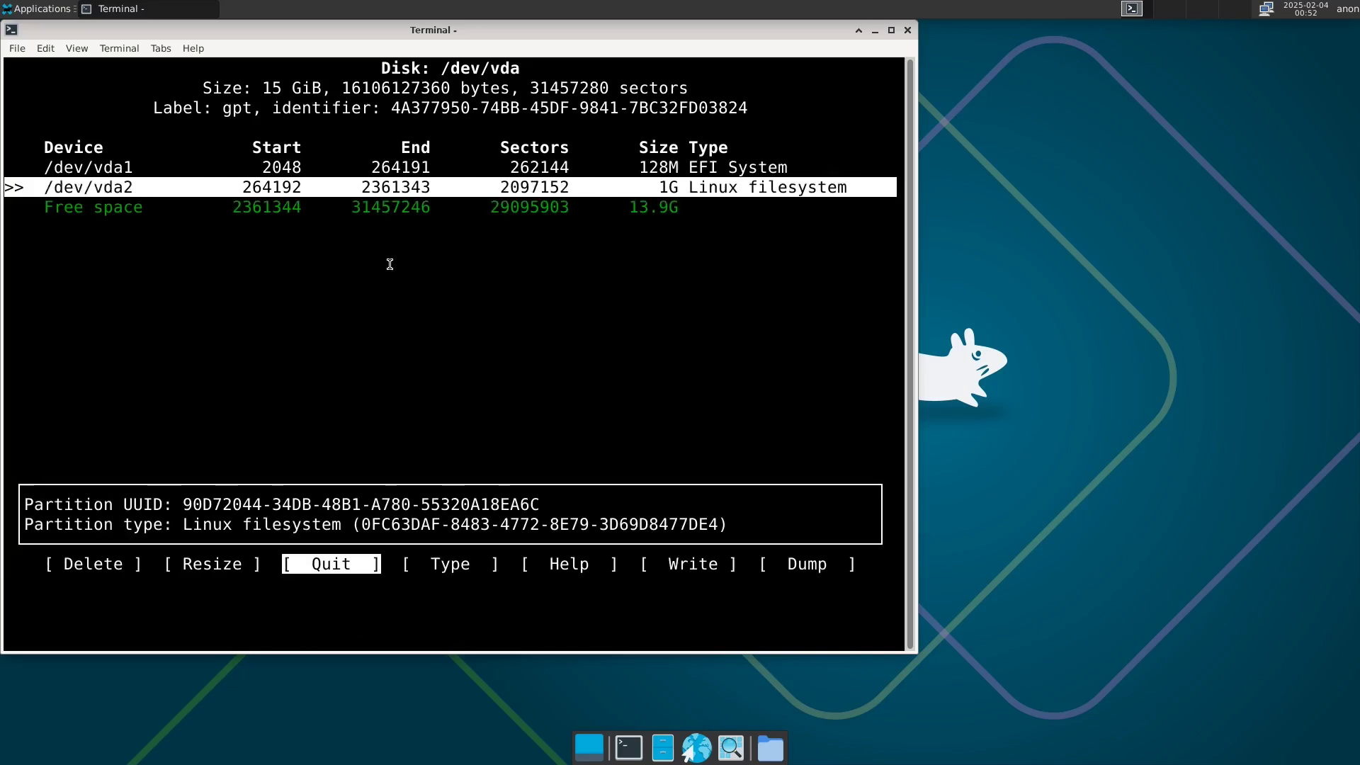
{"action": "key", "text": "Right"}
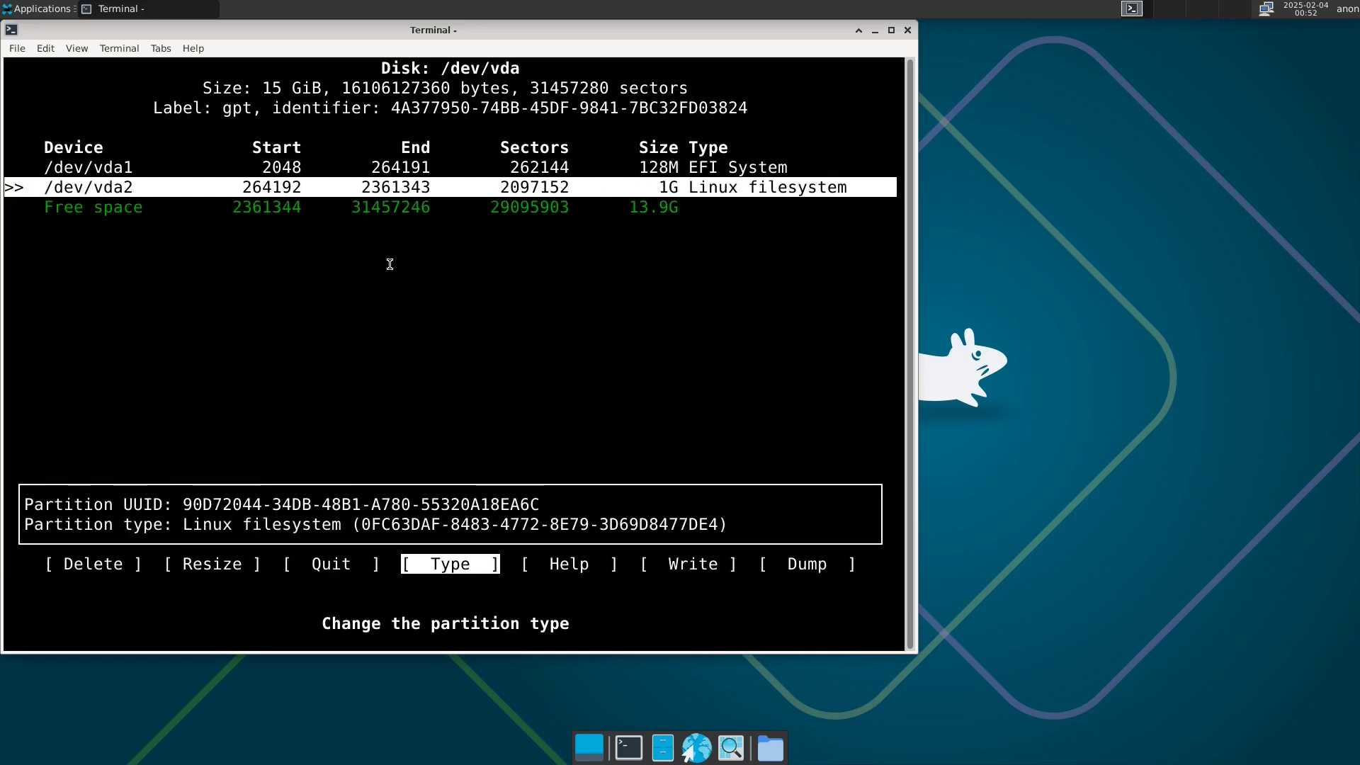
{"action": "key", "text": "Return"}
{"action": "key", "text": "Up"}
{"action": "key", "text": "Return"}
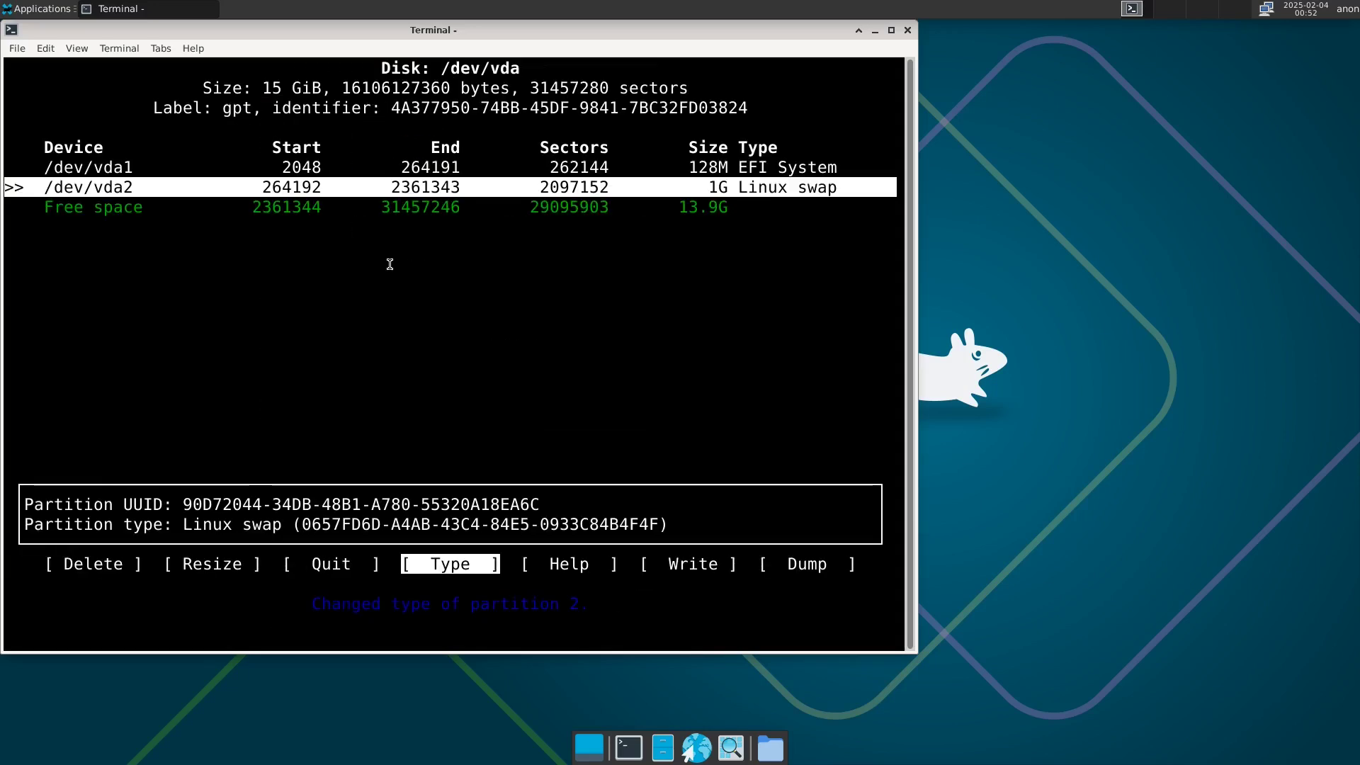
Step: Create /dev/vda3 from the remaining 13.9G as the root partition
{"action": "key", "text": "Down"}
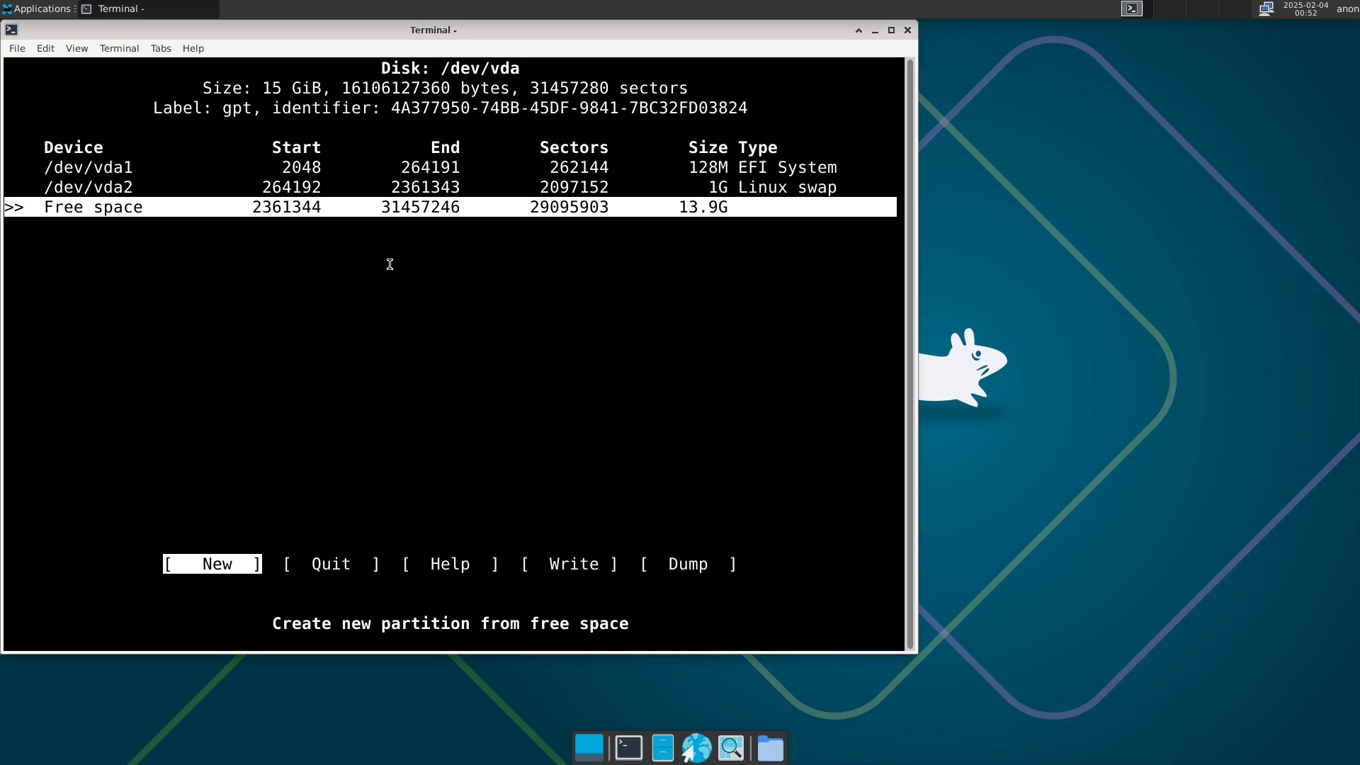
{"action": "key", "text": "Return"}
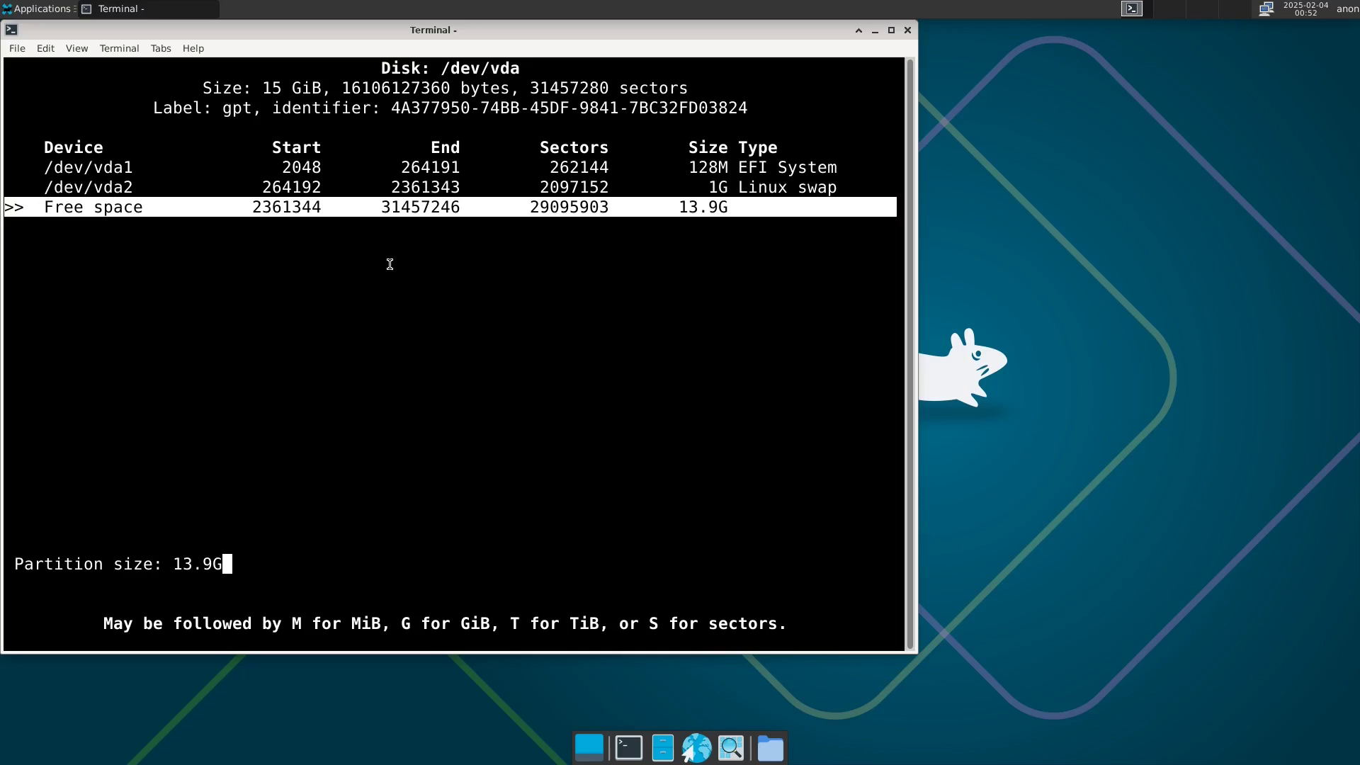
{"action": "key", "text": "Return"}
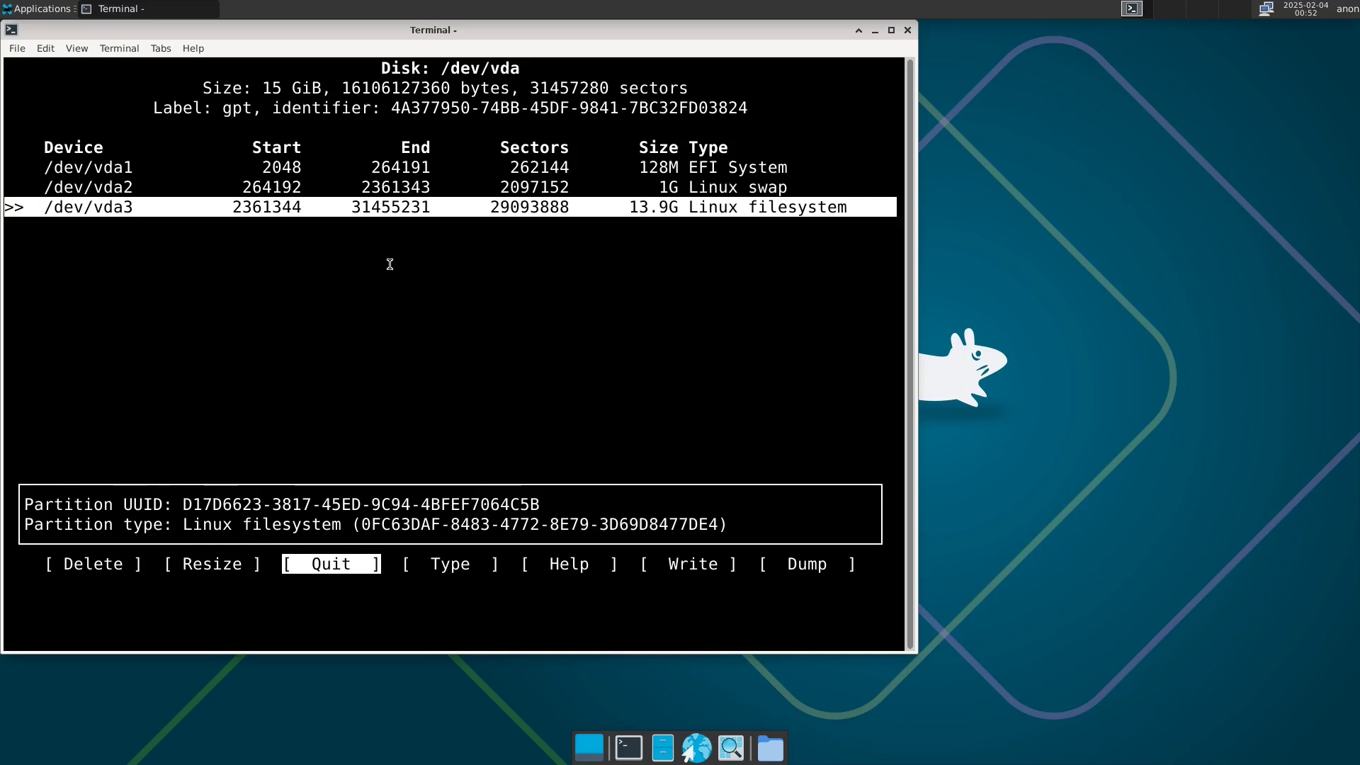
Step: Write the partition table to disk, confirming with yes
{"action": "key", "text": "Right"}
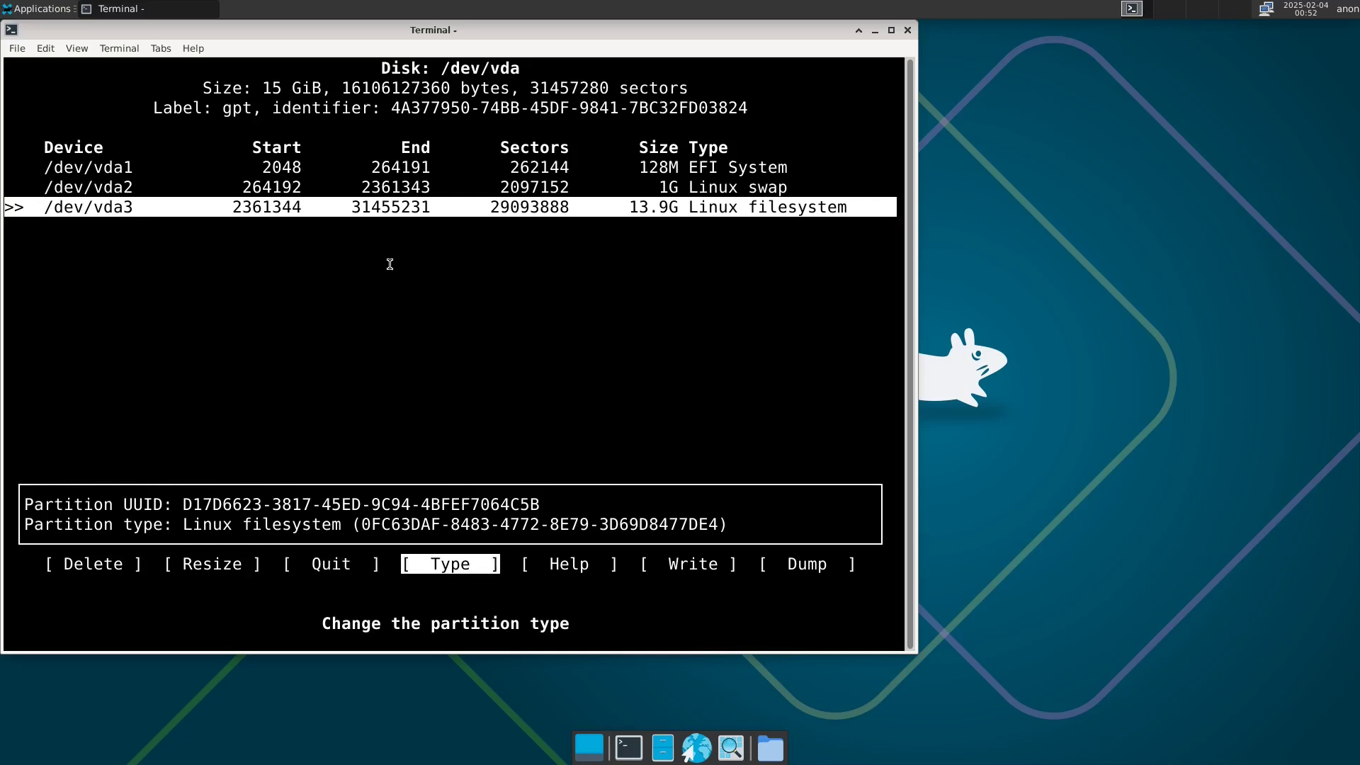
{"action": "key", "text": "Right"}
{"action": "key", "text": "Right"}
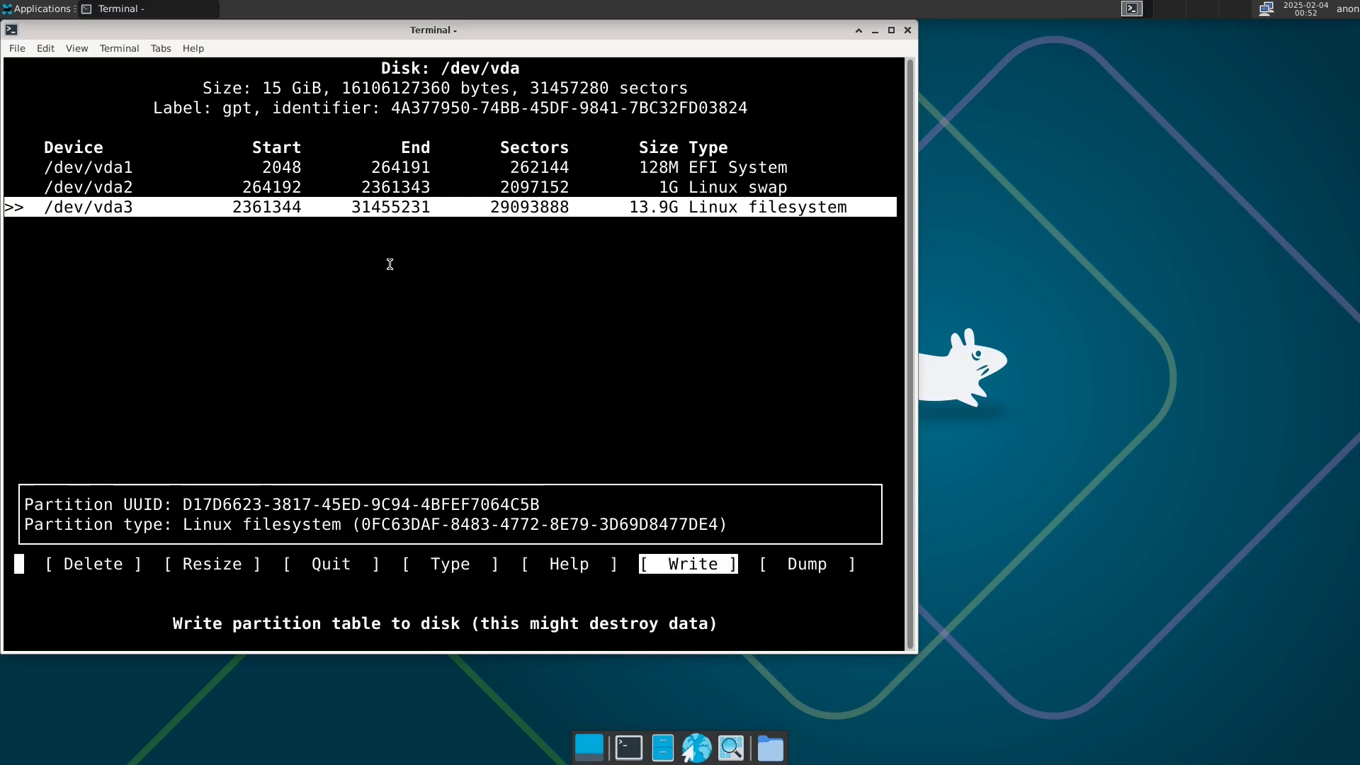
{"action": "key", "text": "Return"}
{"action": "type", "text": "yes"}
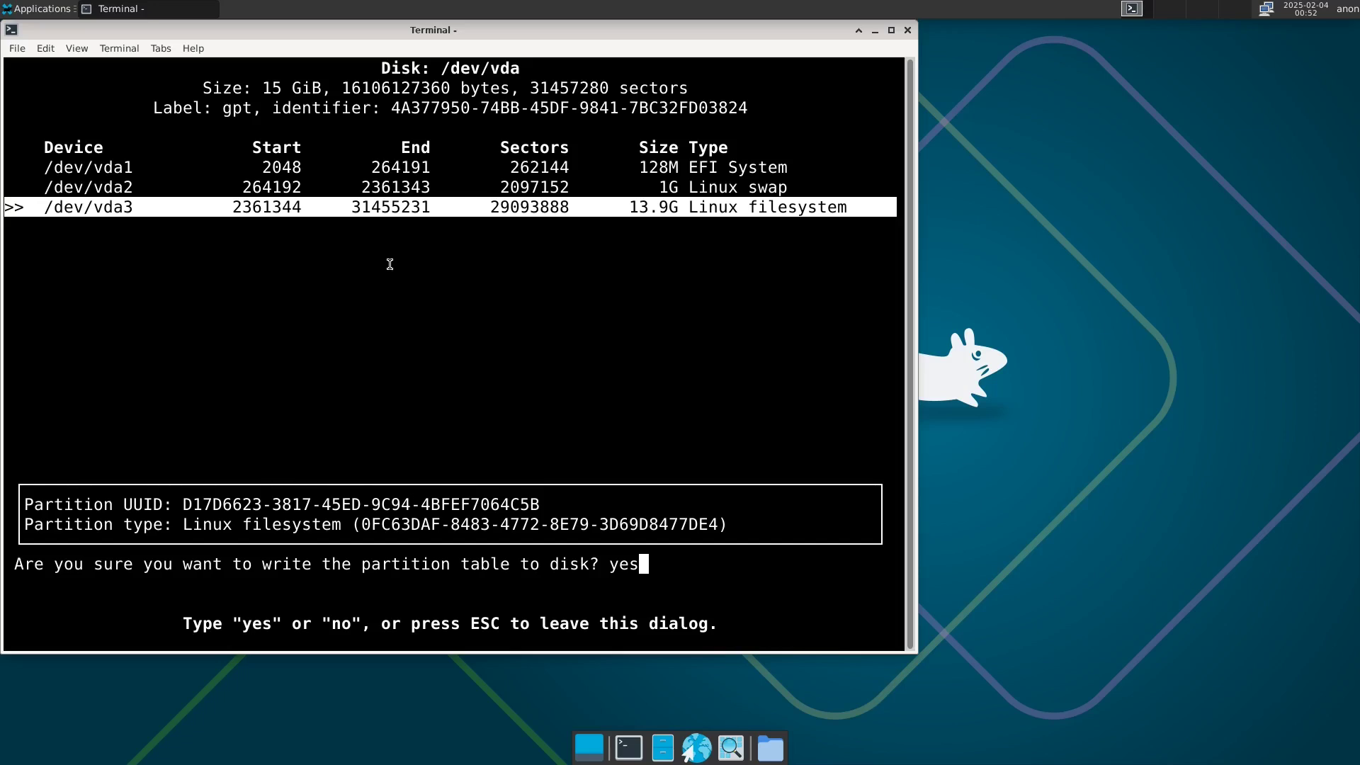
{"action": "key", "text": "Return"}
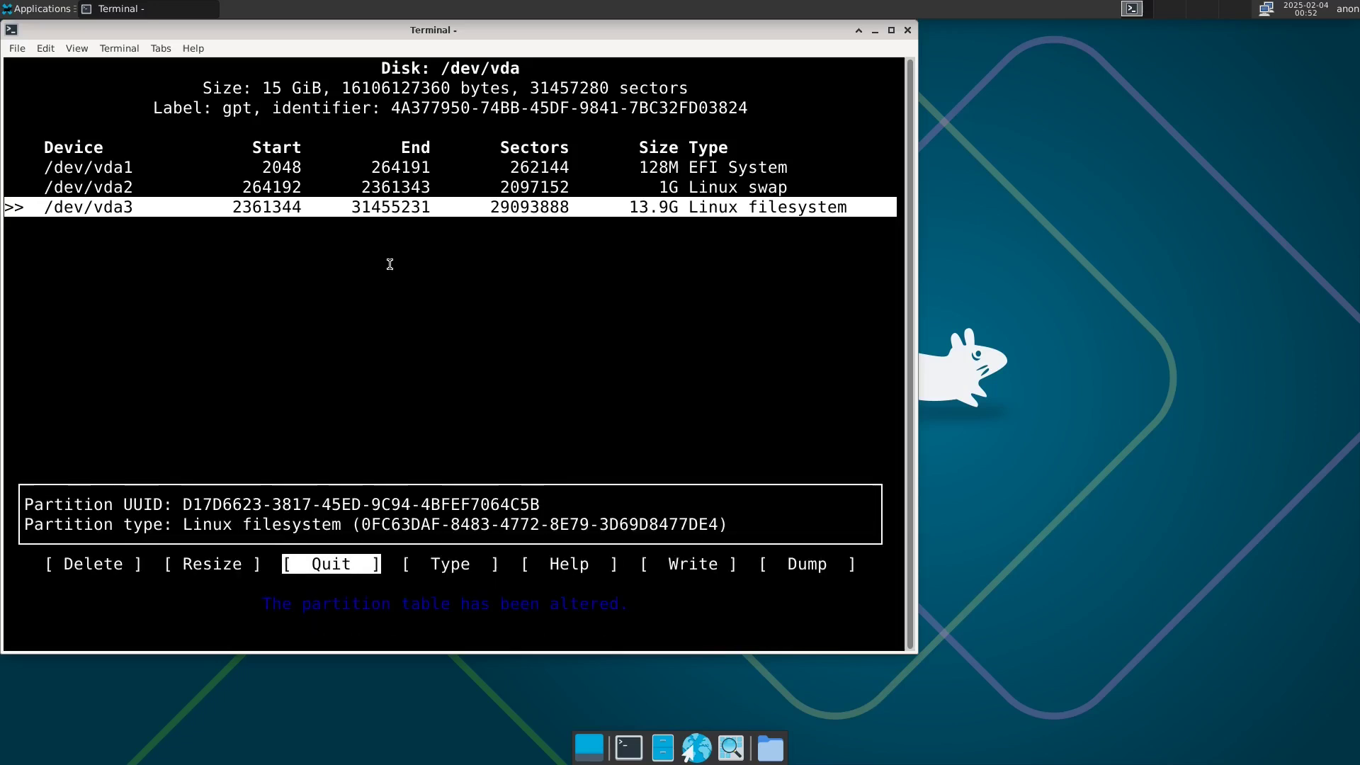
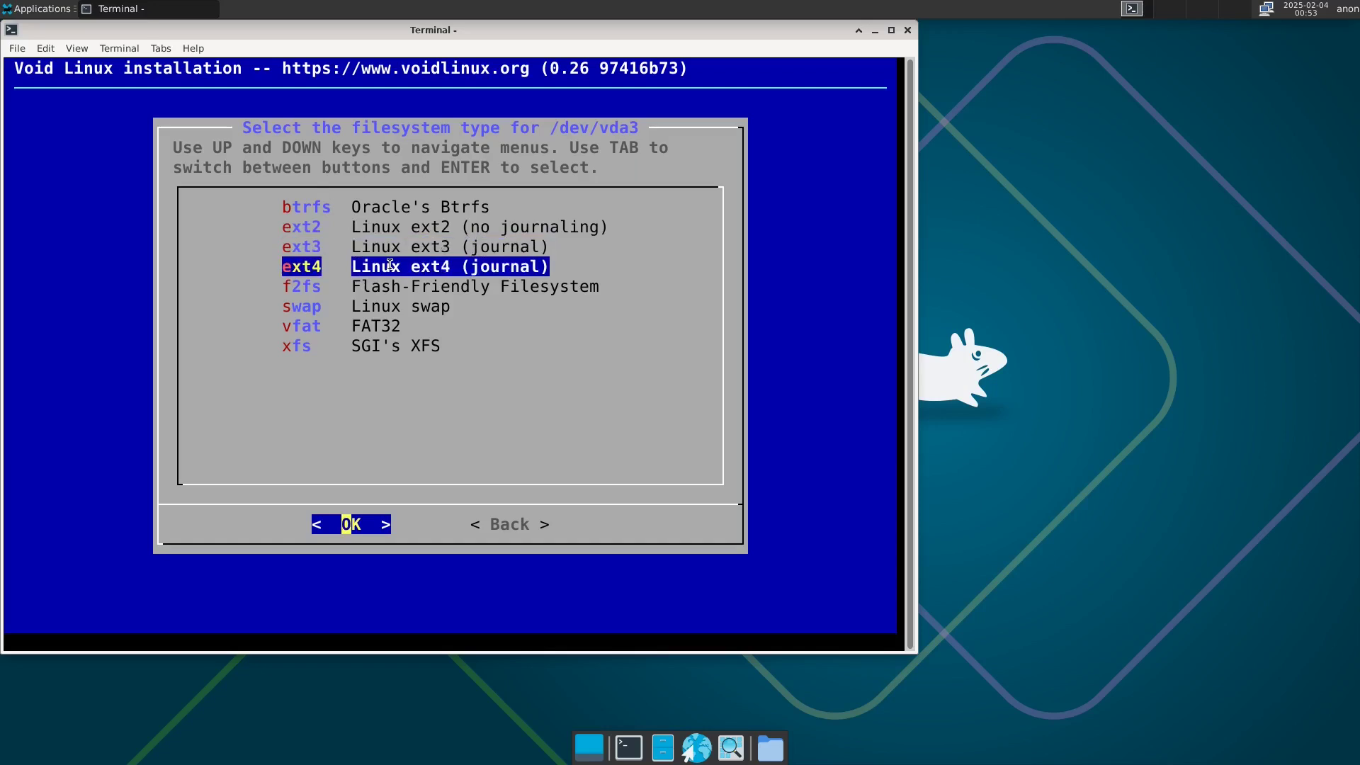
Step: Make /dev/vda3 a new ext4 filesystem mounted at /
{"action": "key", "text": "Return"}
{"action": "type", "text": ">"}
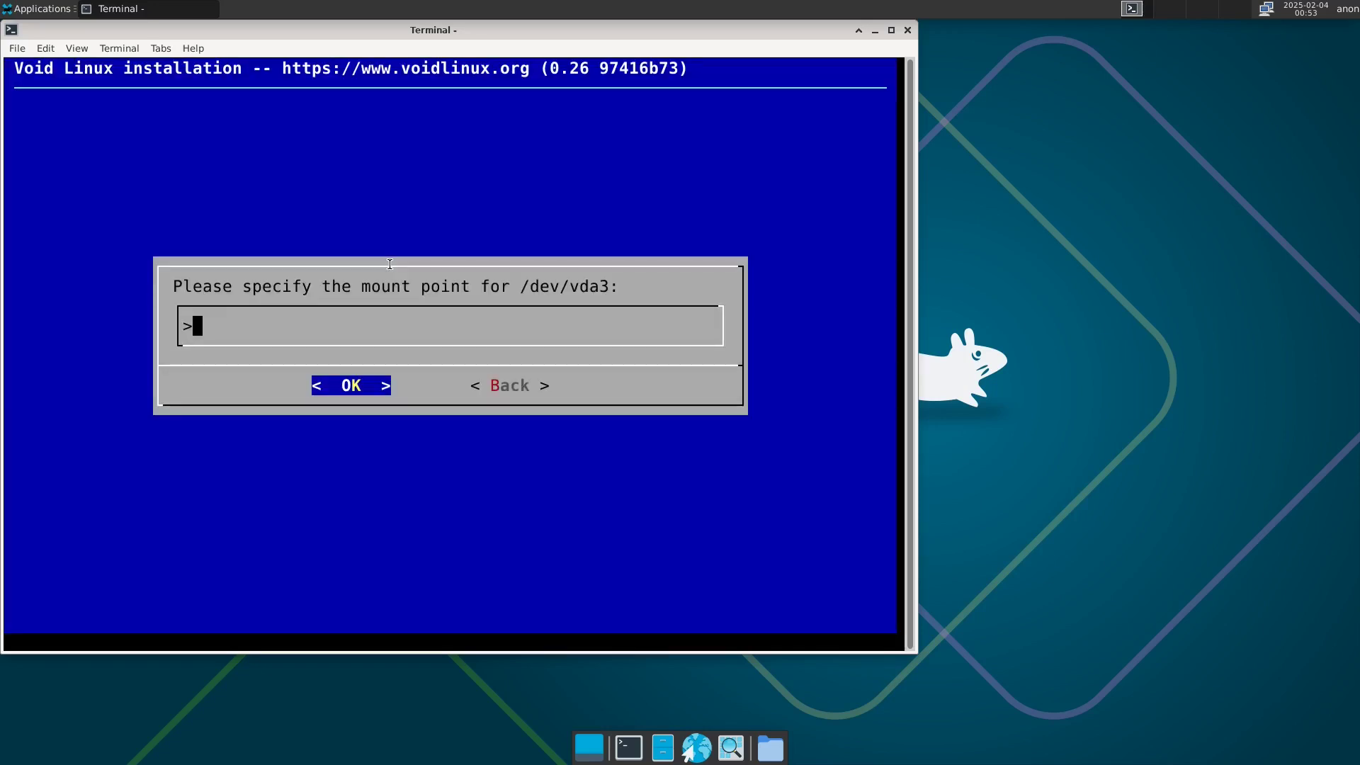
{"action": "key", "text": "BackSpace"}
{"action": "type", "text": "/"}
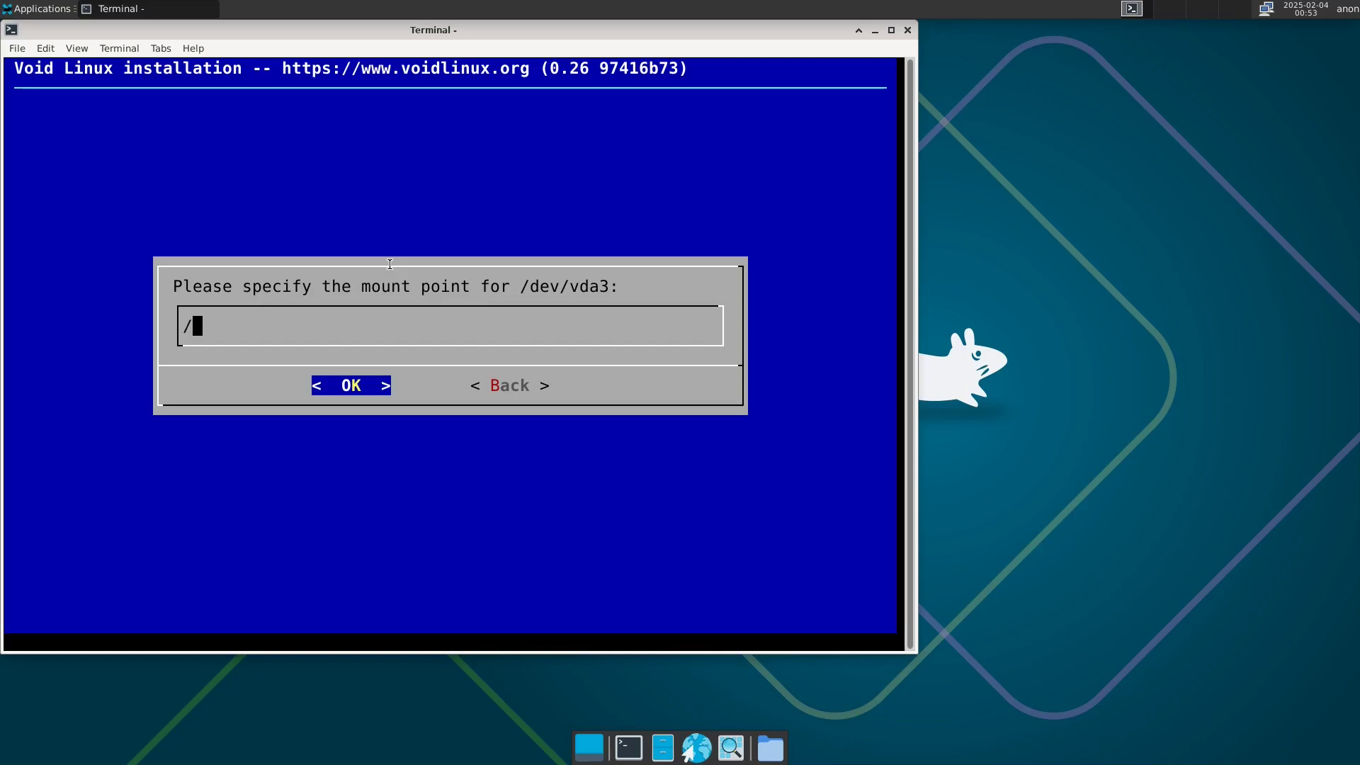
{"action": "key", "text": "Return"}
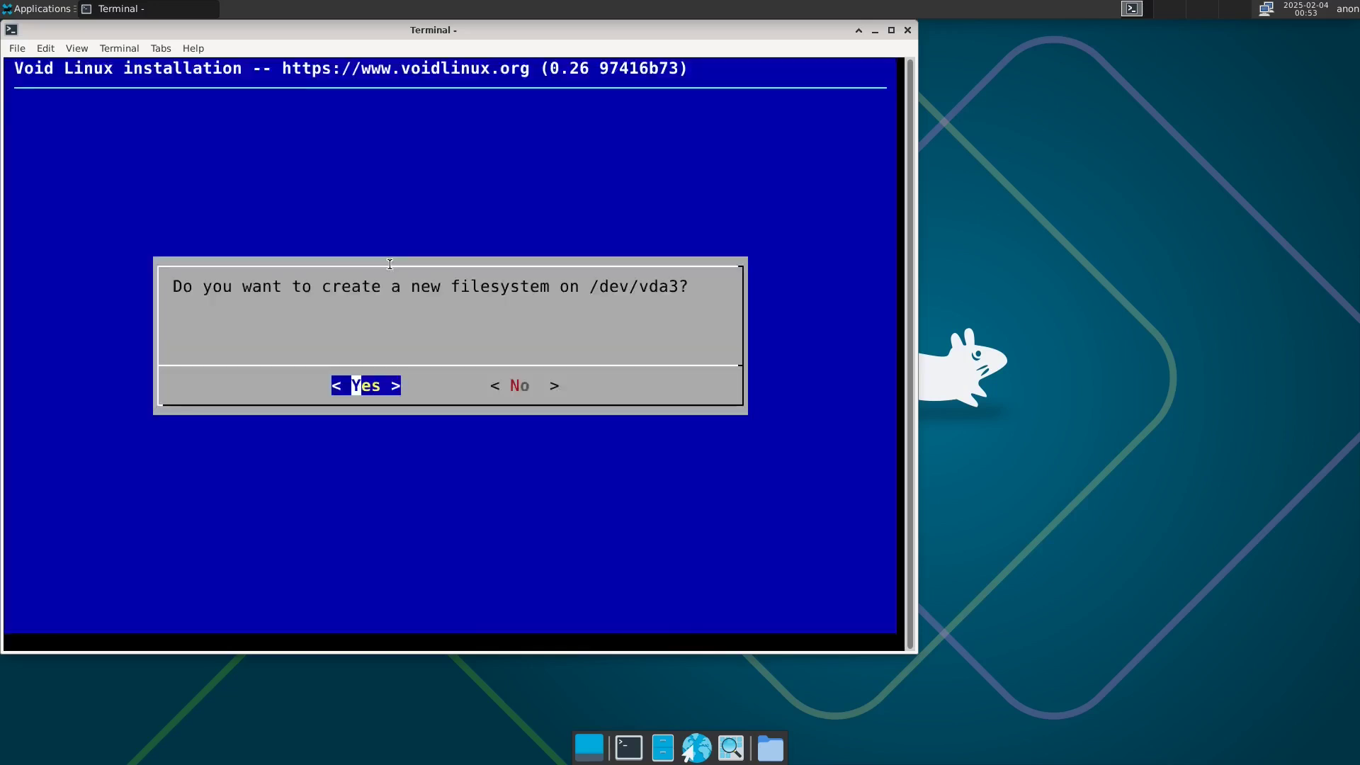
{"action": "key", "text": "ctrl+c"}
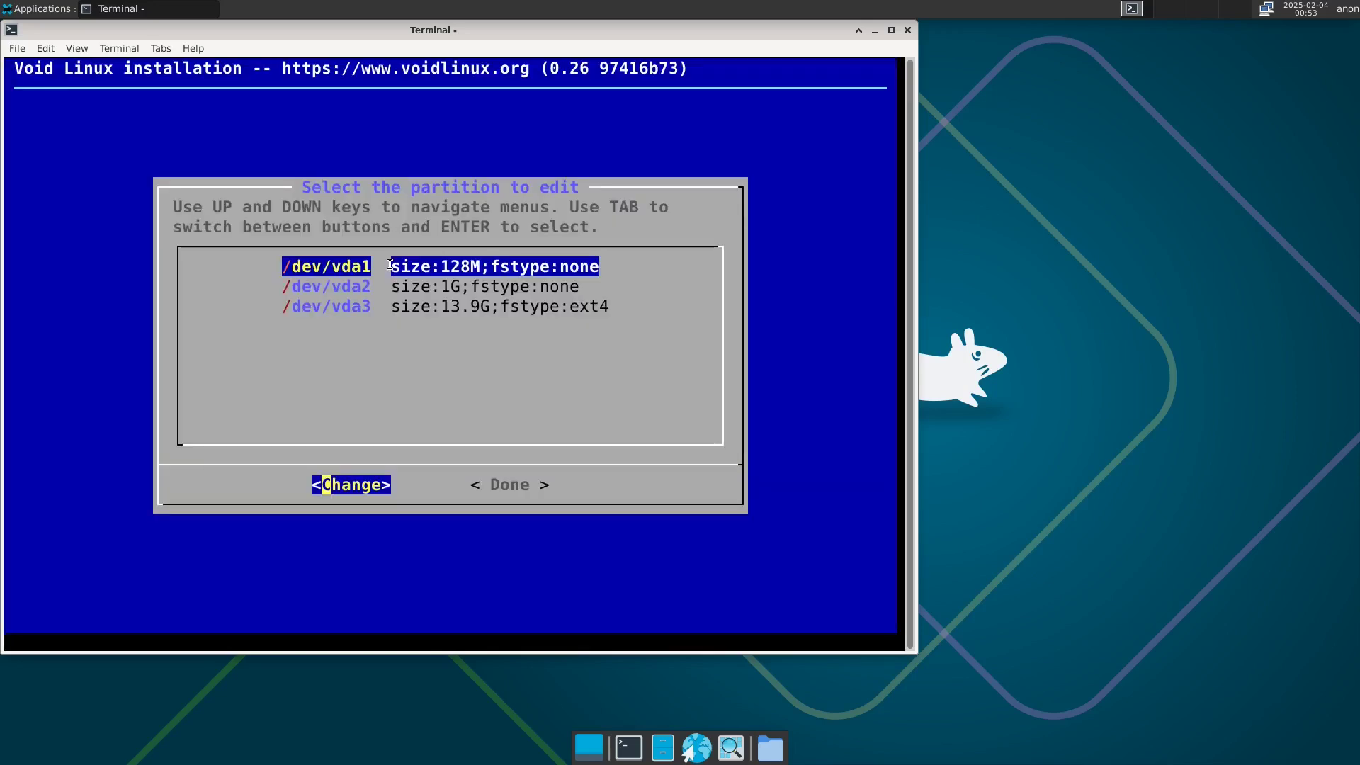
Step: Format /dev/vda1 as FAT32 (vfat) mounted at /boot/efi
{"action": "key", "text": "Return"}
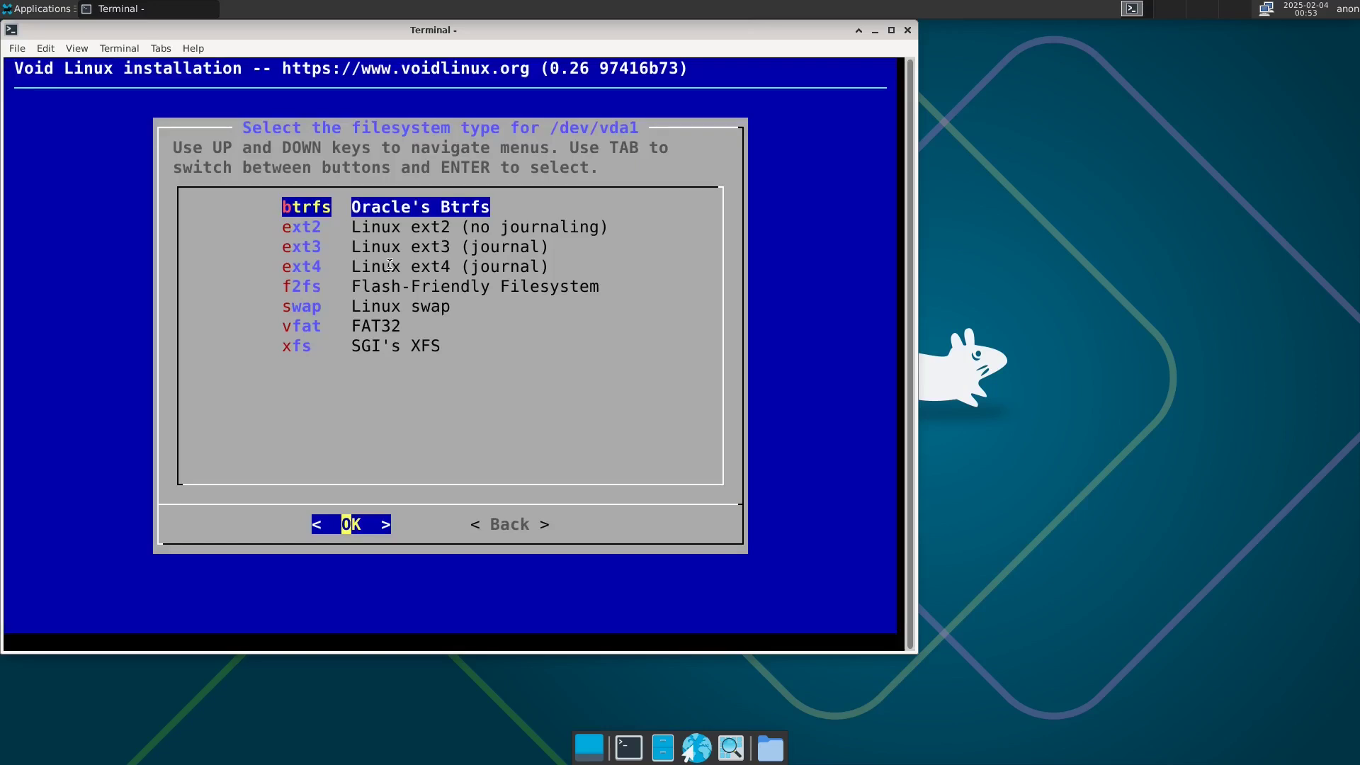
{"action": "key", "text": "Down"}
{"action": "key", "text": "Down"}
{"action": "key", "text": "Down"}
{"action": "key", "text": "Down"}
{"action": "key", "text": "Down"}
{"action": "key", "text": "Down"}
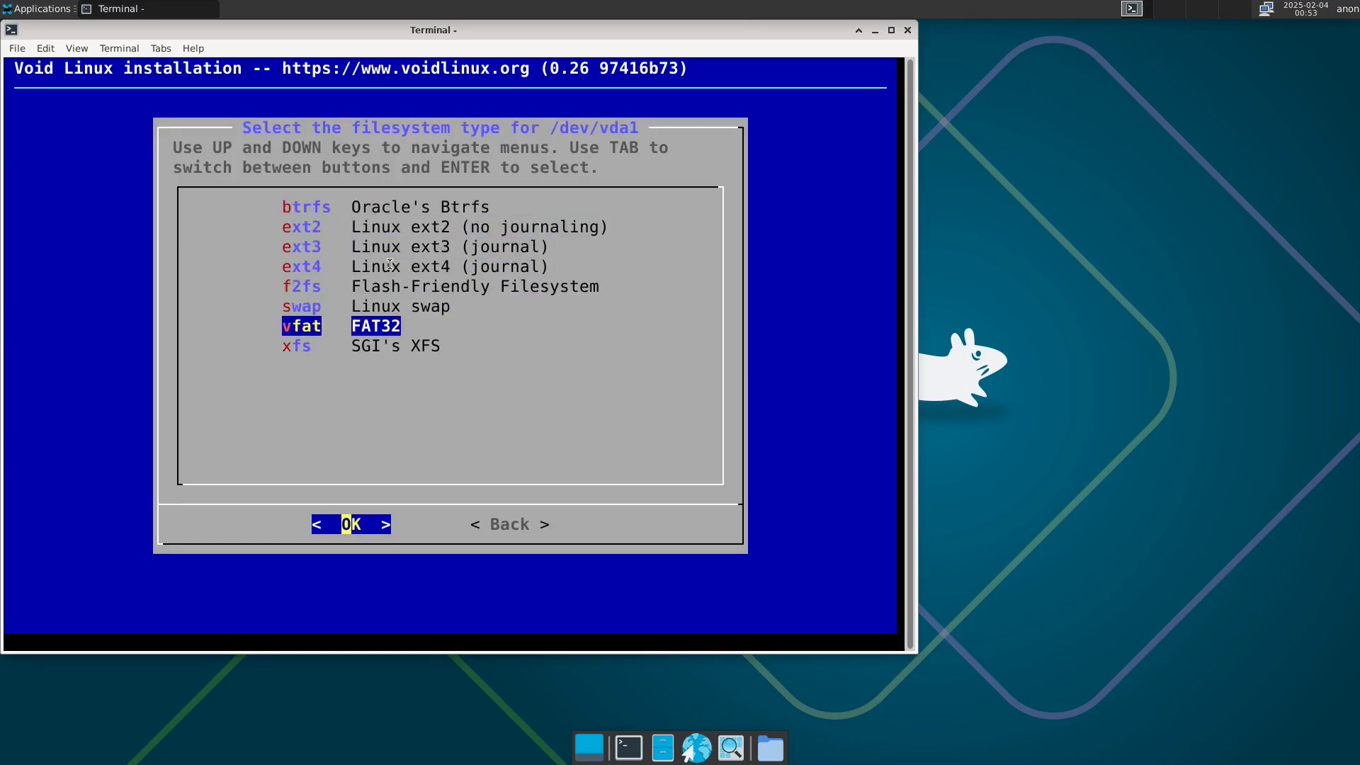
{"action": "key", "text": "Return"}
{"action": "type", "text": "/"}
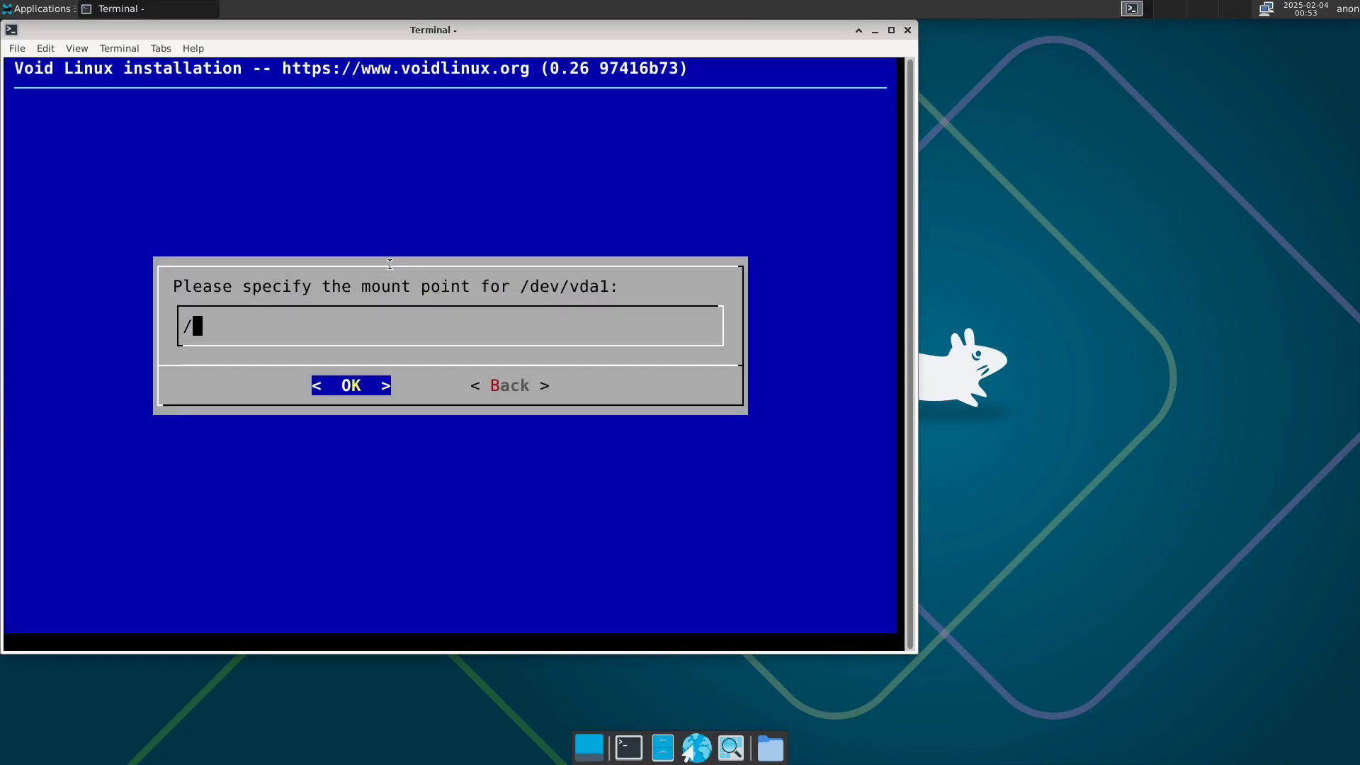
{"action": "type", "text": "boot"}
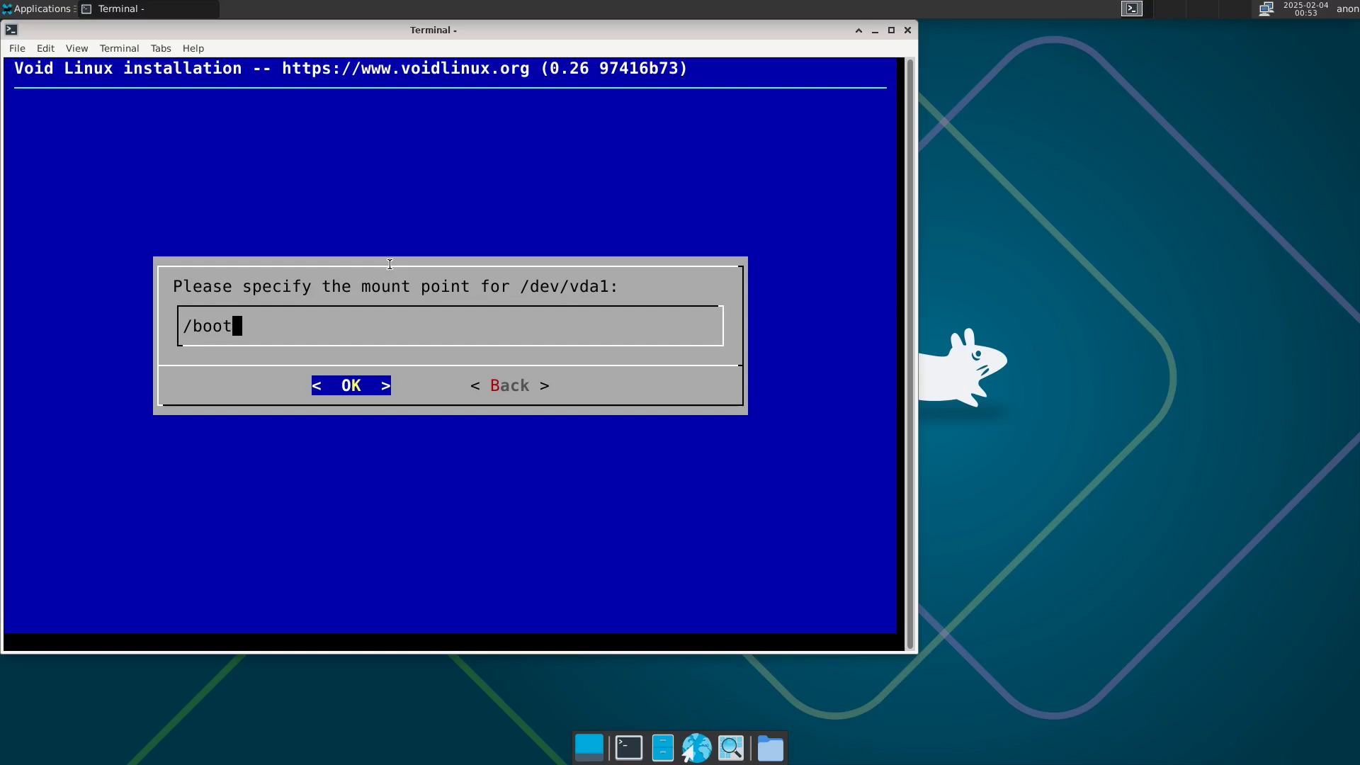
{"action": "type", "text": "/efi"}
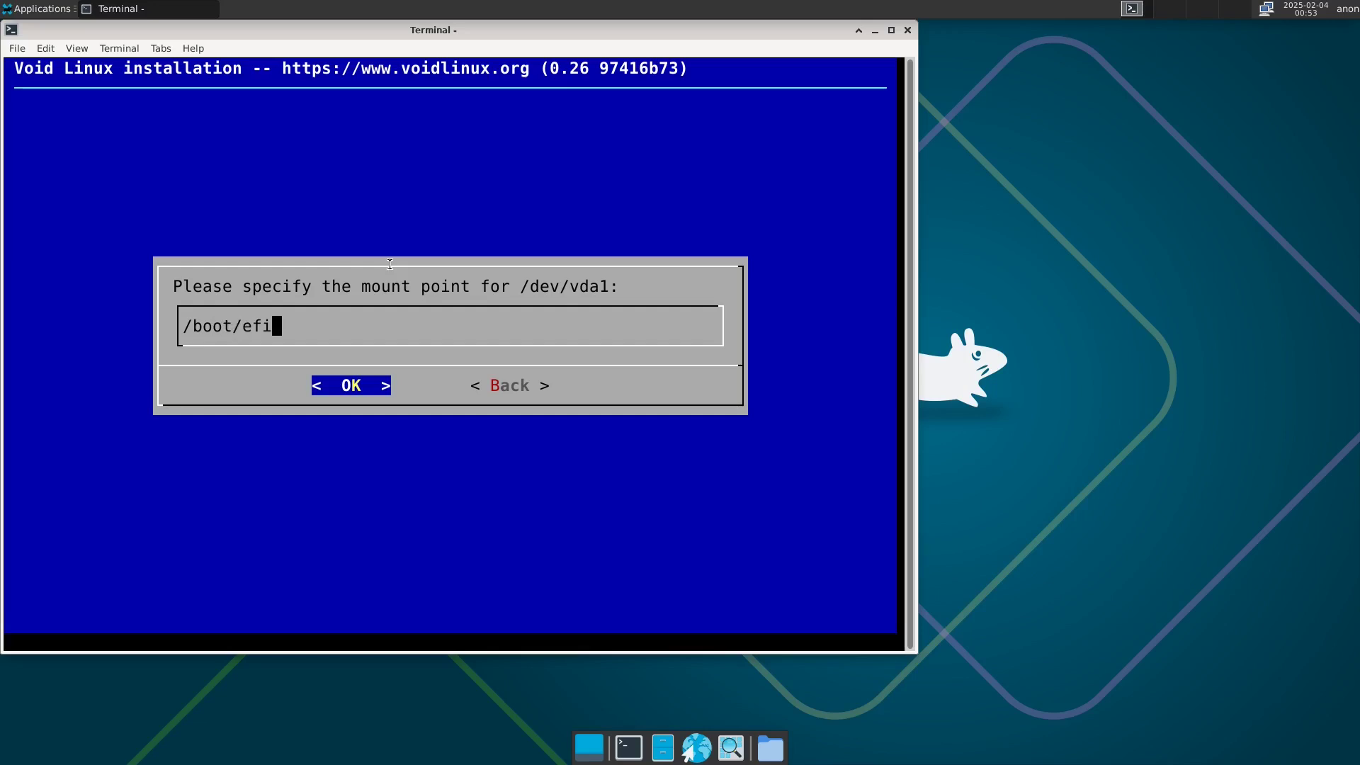
{"action": "key", "text": "Return"}
{"action": "key", "text": "Return"}
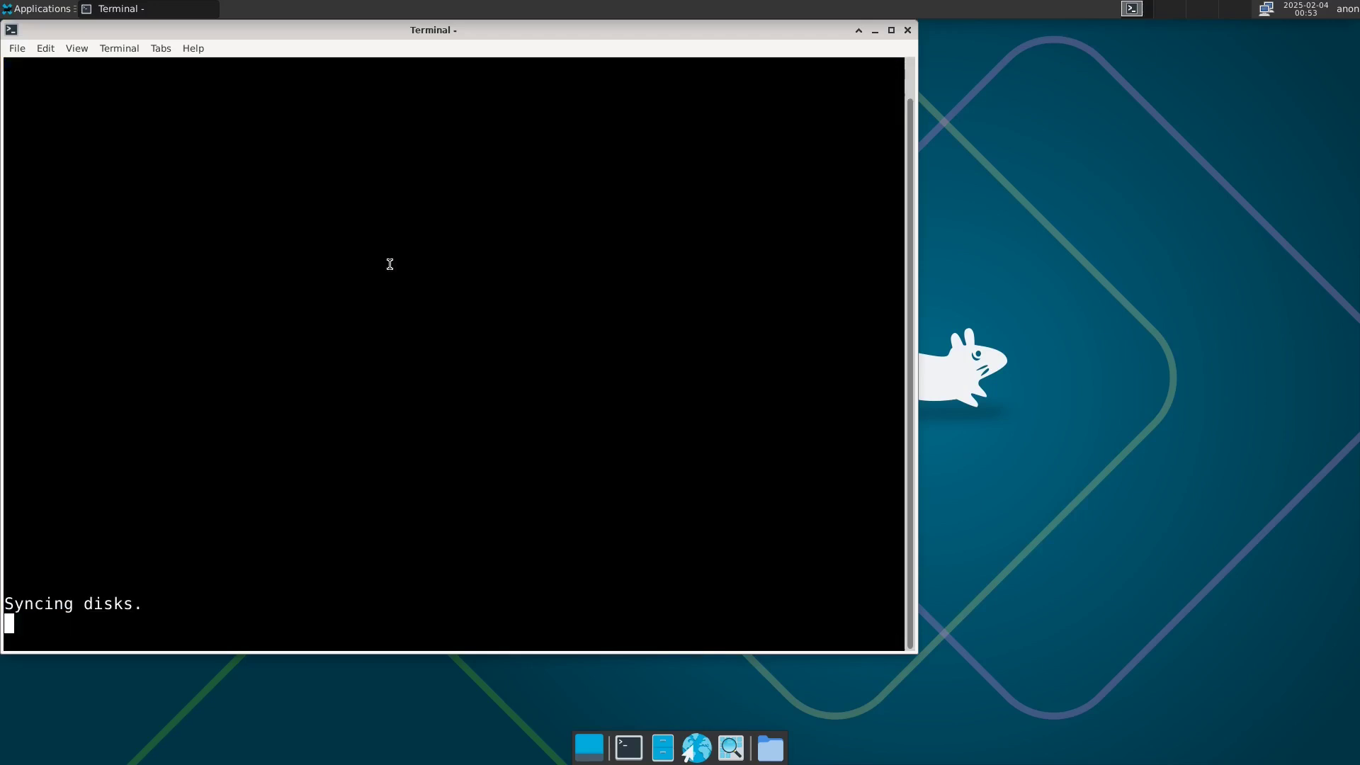
{"action": "key", "text": "Down"}
{"action": "key", "text": "Return"}
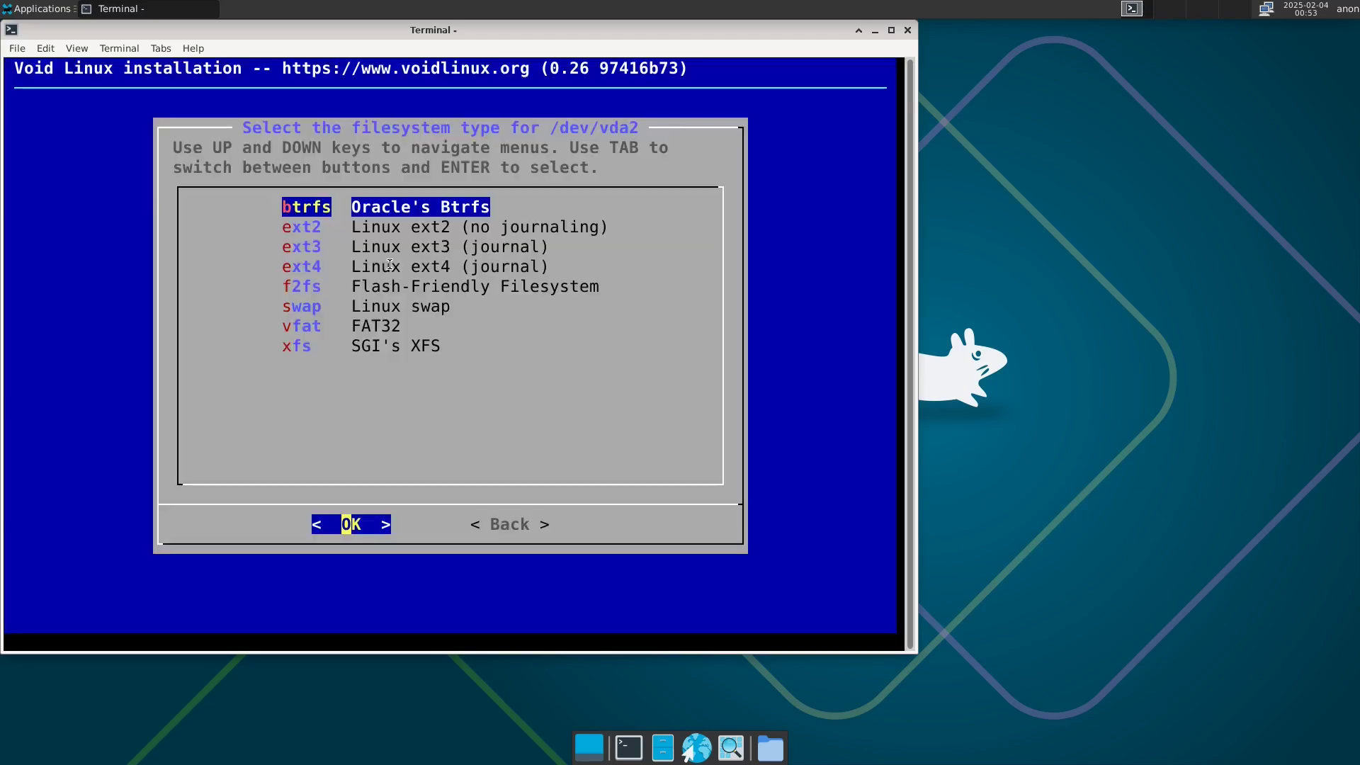
Step: Set /dev/vda2 as Linux swap and finish the partition setup
{"action": "key", "text": "Down"}
{"action": "key", "text": "Down"}
{"action": "key", "text": "Down"}
{"action": "key", "text": "Down"}
{"action": "key", "text": "Down"}
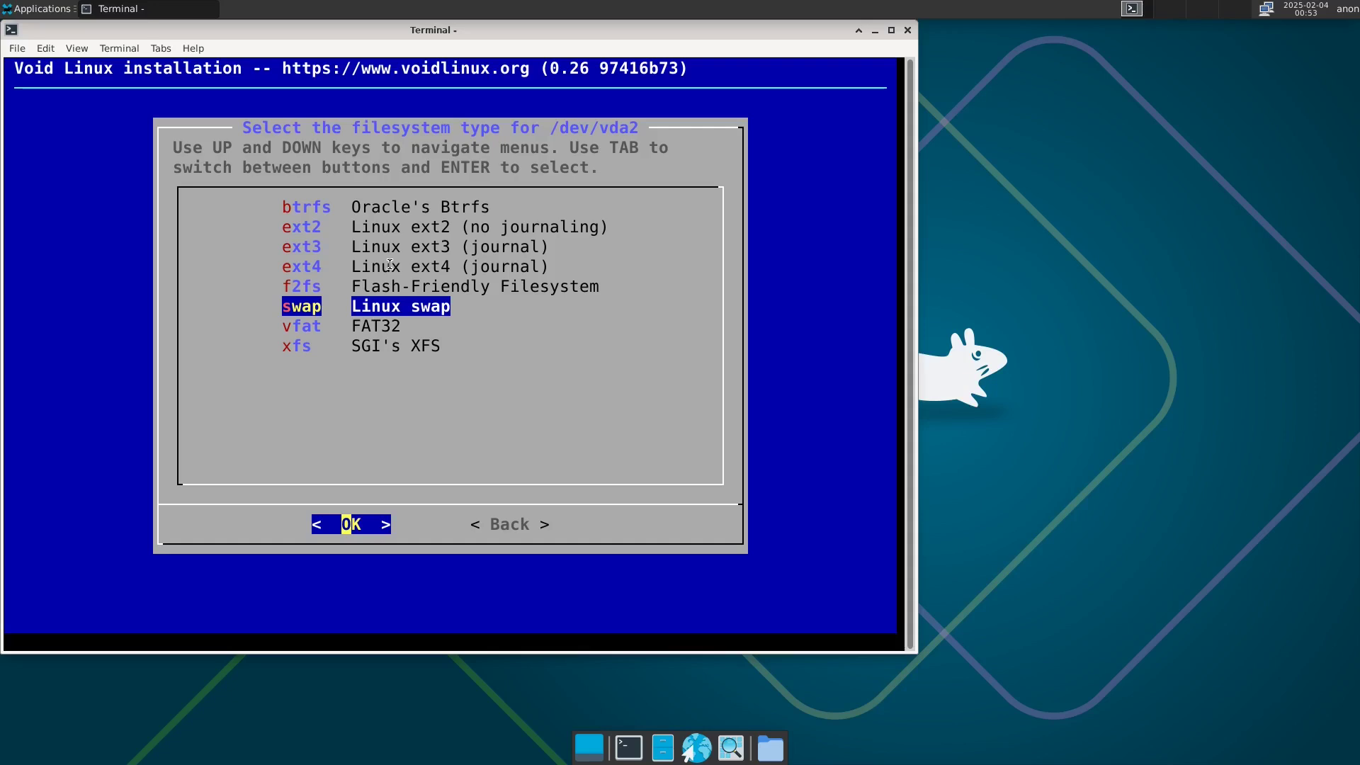
{"action": "key", "text": "Return"}
{"action": "key", "text": "Return"}
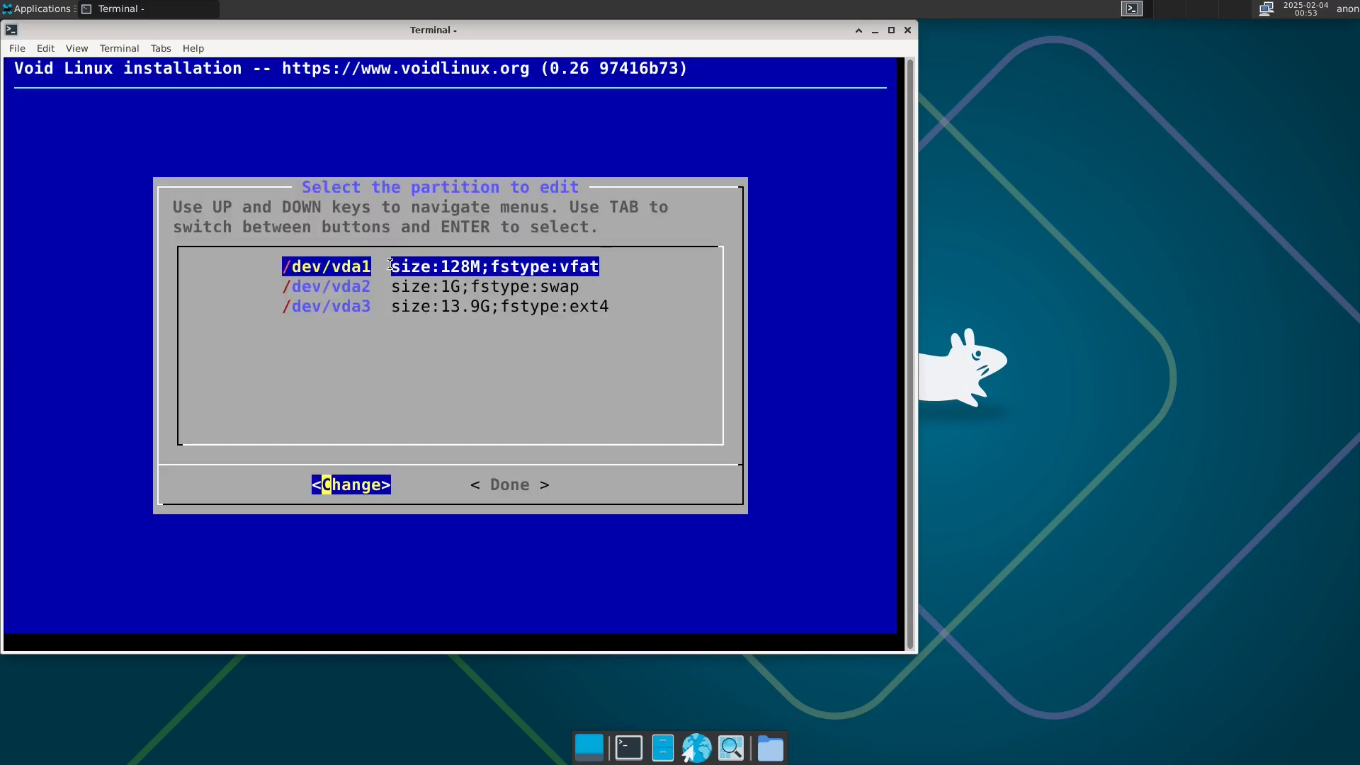
{"action": "key", "text": "Tab"}
{"action": "key", "text": "Return"}
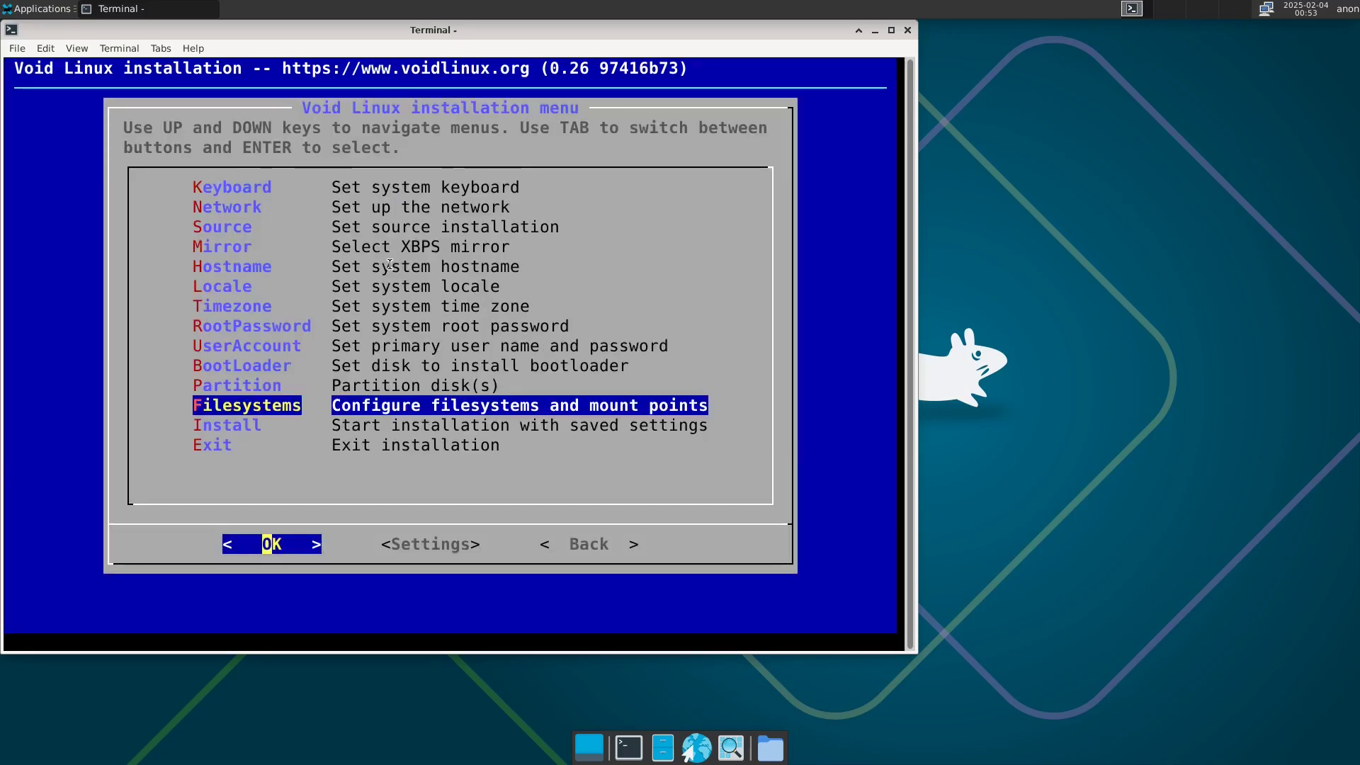
Step: Choose Install from the main menu and agree to format the new partitions
{"action": "key", "text": "Down"}
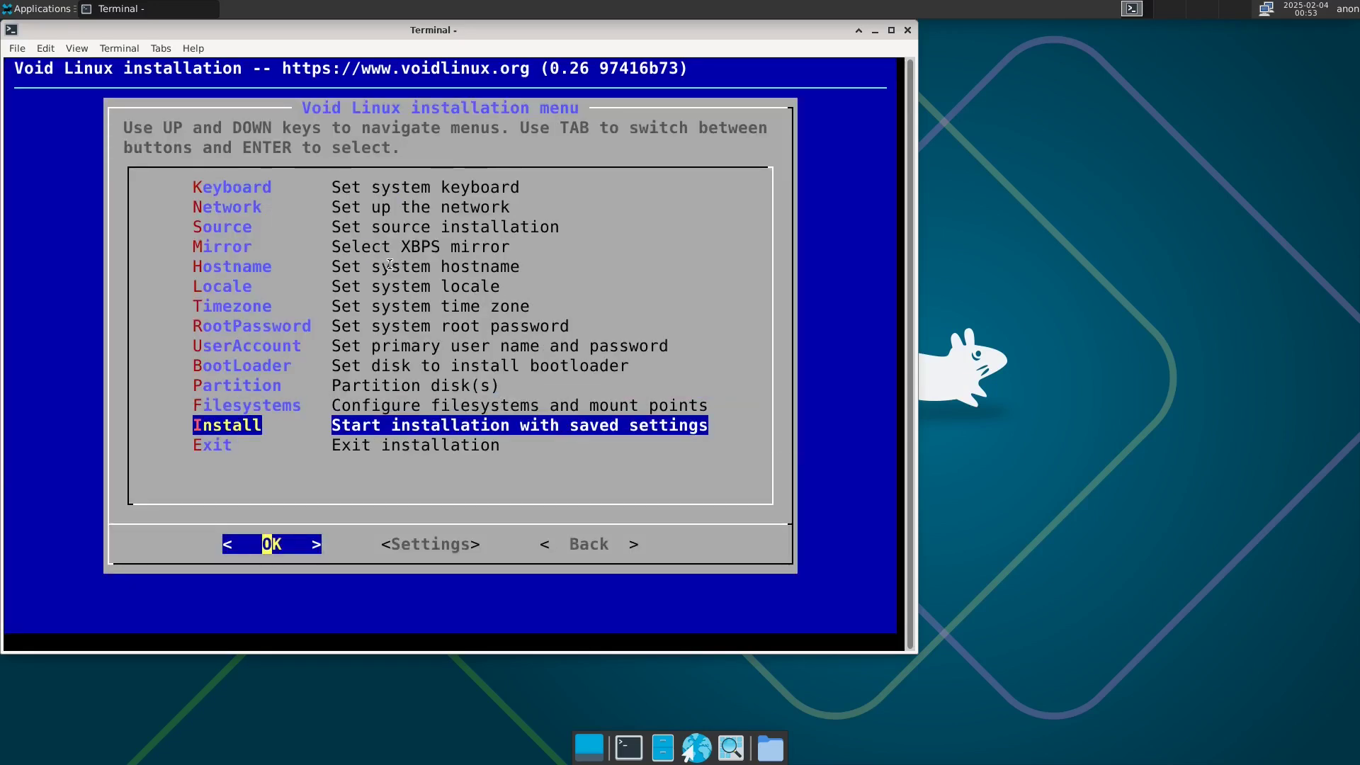
{"action": "key", "text": "Return"}
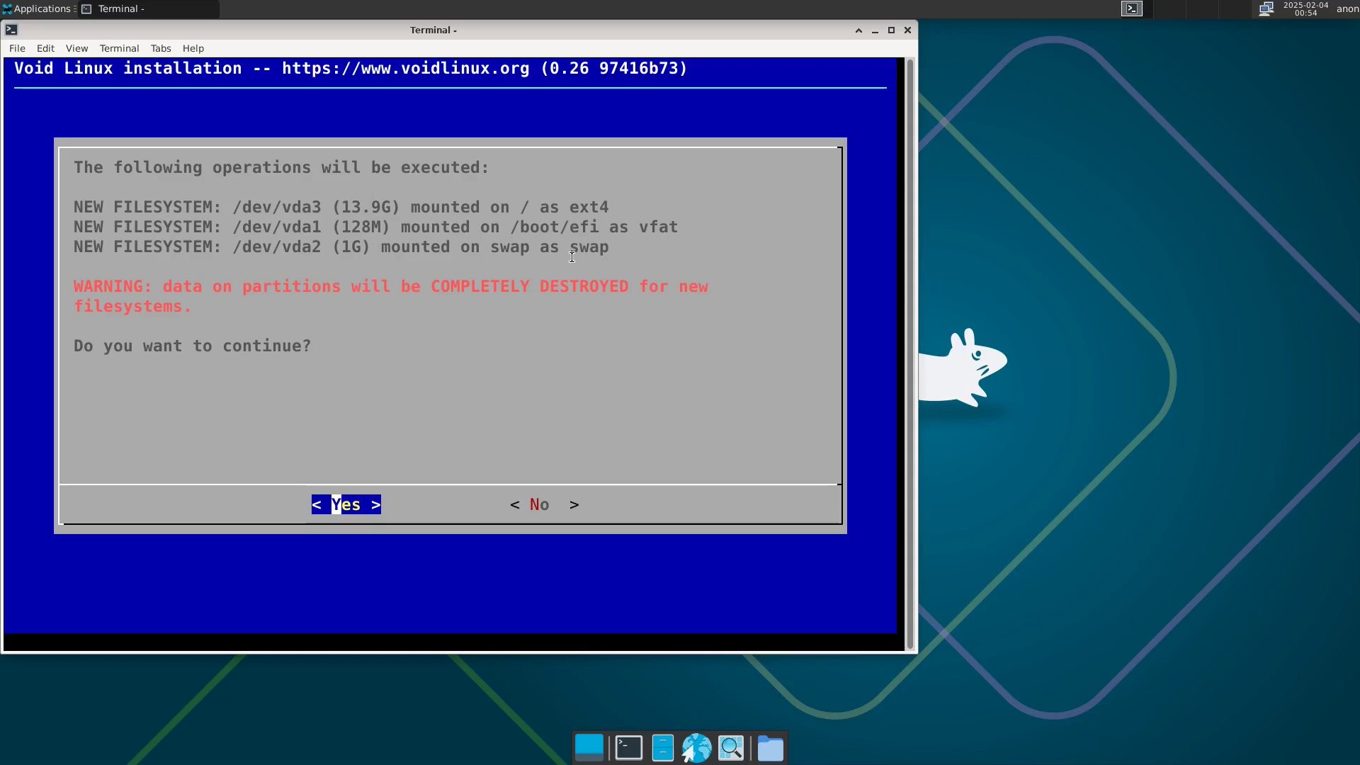
{"action": "key", "text": "Return"}
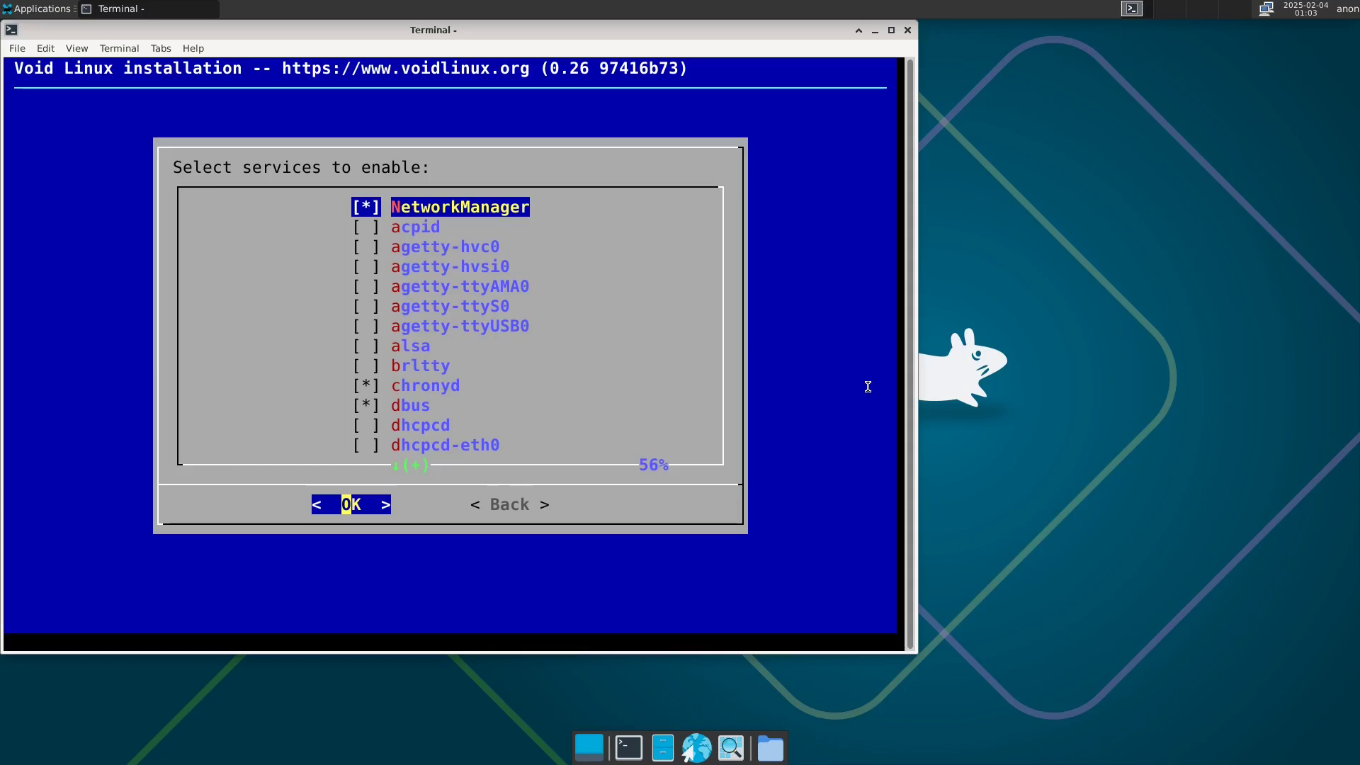
Step: Mark lightdm and move down the services list toward polkitd
{"action": "key", "text": "Down"}
{"action": "key", "text": "Down"}
{"action": "key", "text": "Down"}
{"action": "key", "text": "Down"}
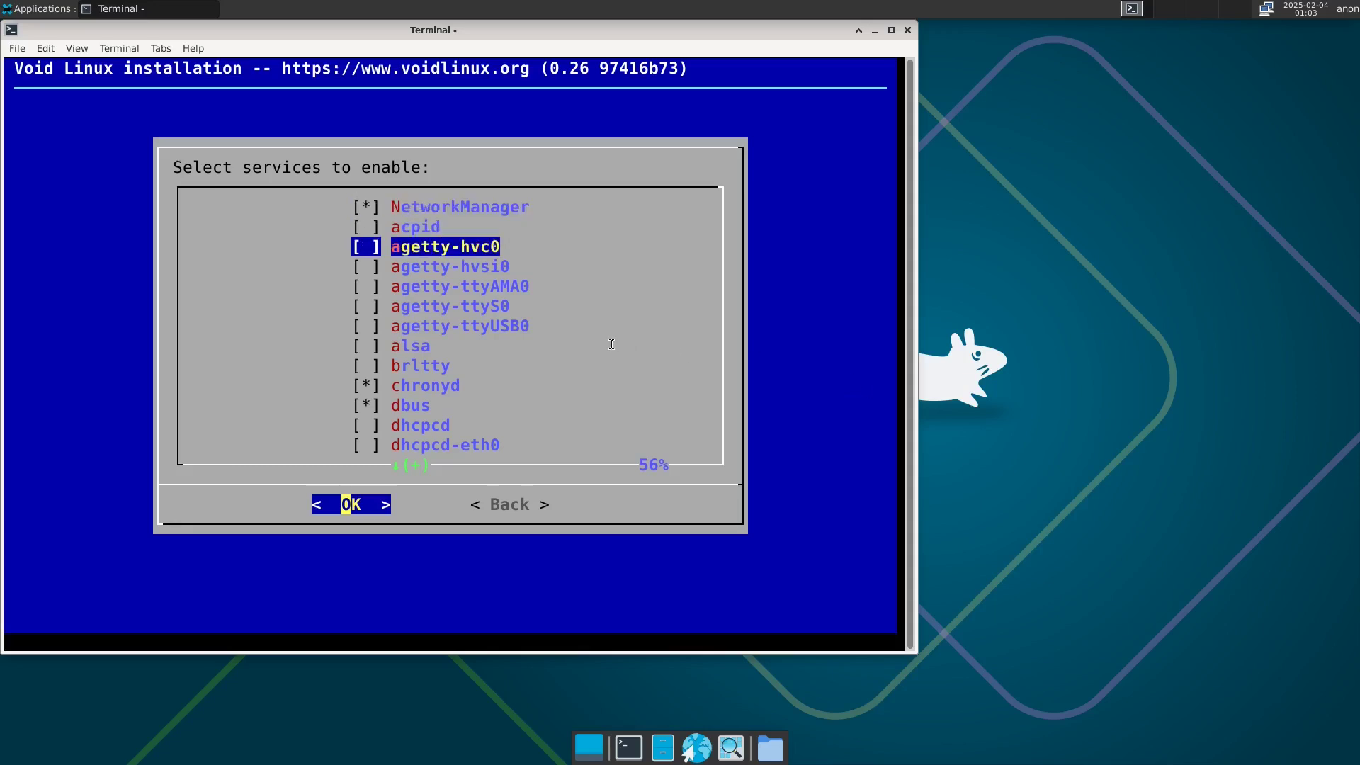
{"action": "key", "text": "Down"}
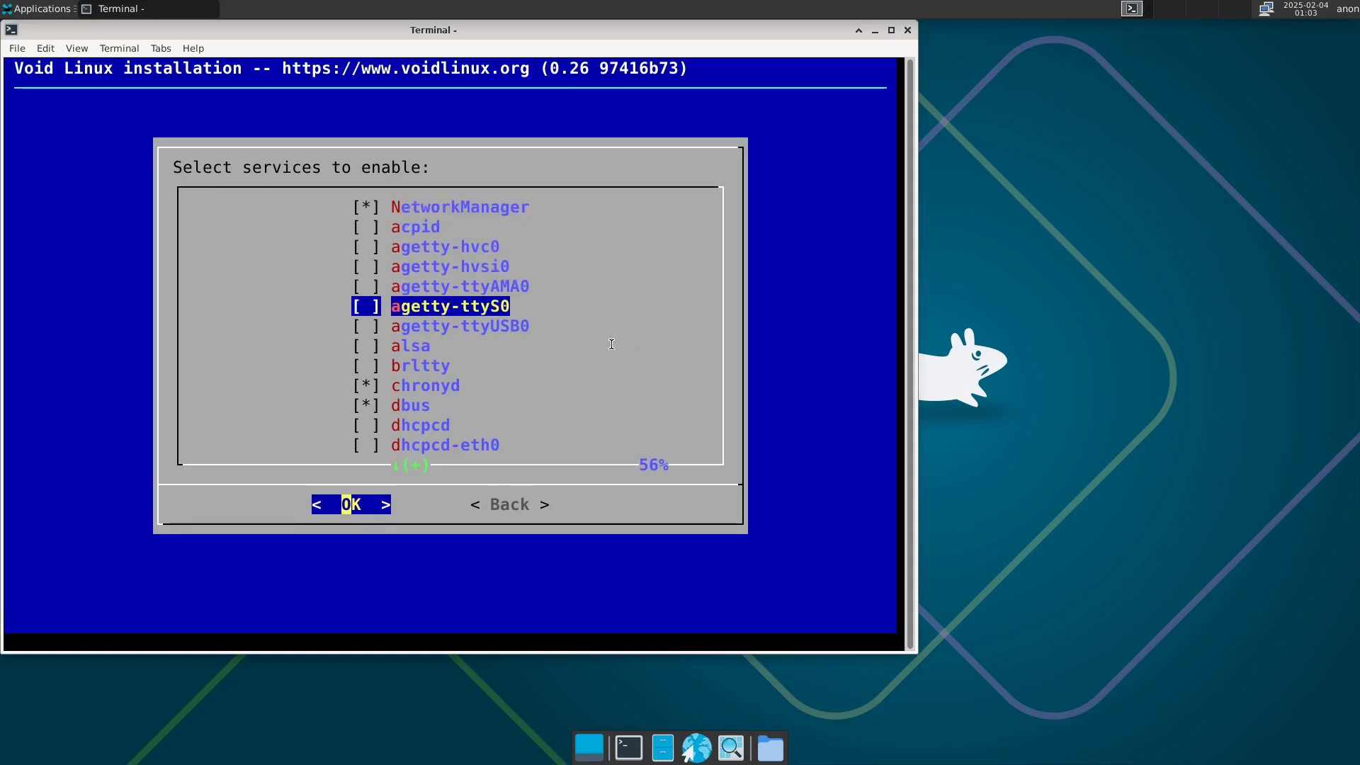
{"action": "key", "text": "Down"}
{"action": "key", "text": "Down"}
{"action": "key", "text": "Down"}
{"action": "key", "text": "Down"}
{"action": "key", "text": "Down"}
{"action": "key", "text": "Down"}
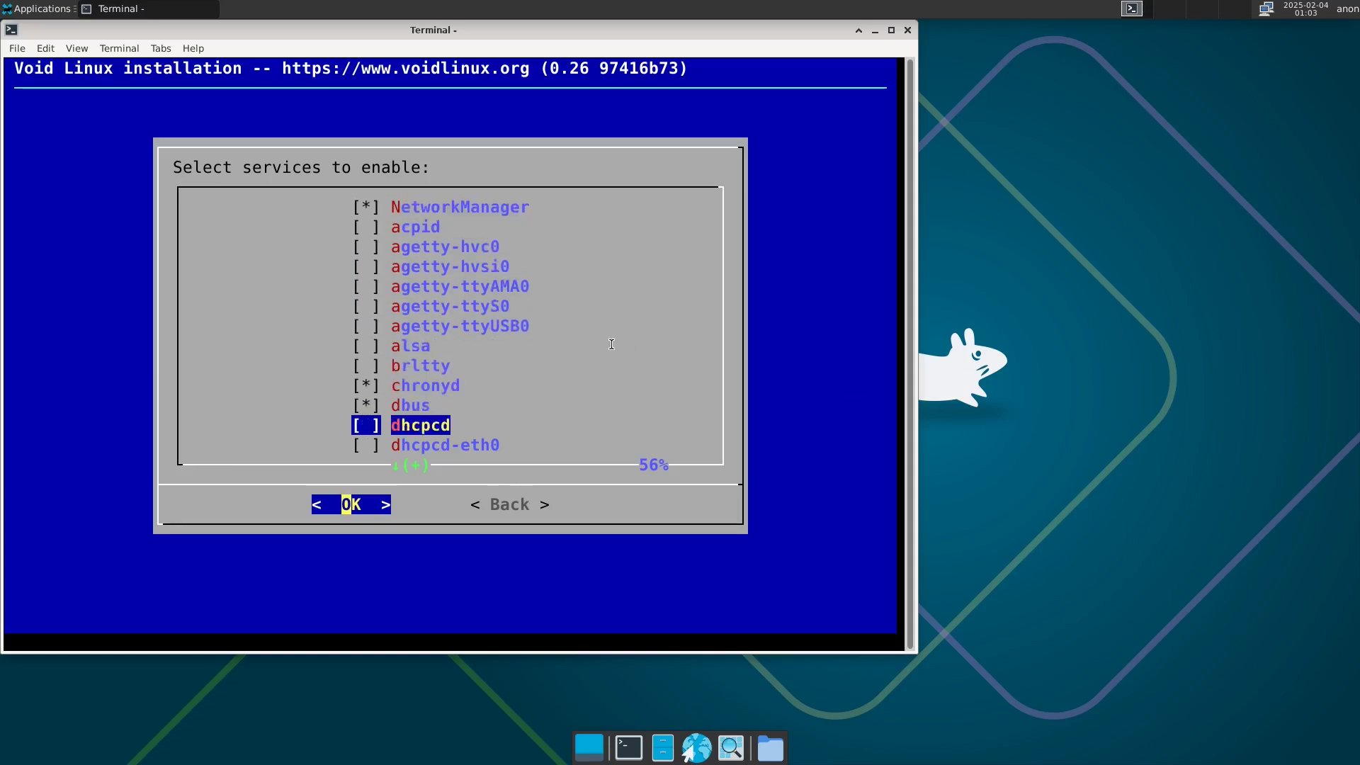
{"action": "key", "text": "Down"}
{"action": "key", "text": "Down"}
{"action": "key", "text": "Down"}
{"action": "key", "text": "Down"}
{"action": "key", "text": "Down"}
{"action": "key", "text": "Down"}
{"action": "key", "text": "space"}
{"action": "key", "text": "Up"}
{"action": "key", "text": "Up"}
{"action": "key", "text": "Up"}
{"action": "key", "text": "Up"}
{"action": "key", "text": "Down"}
{"action": "key", "text": "Down"}
{"action": "key", "text": "Down"}
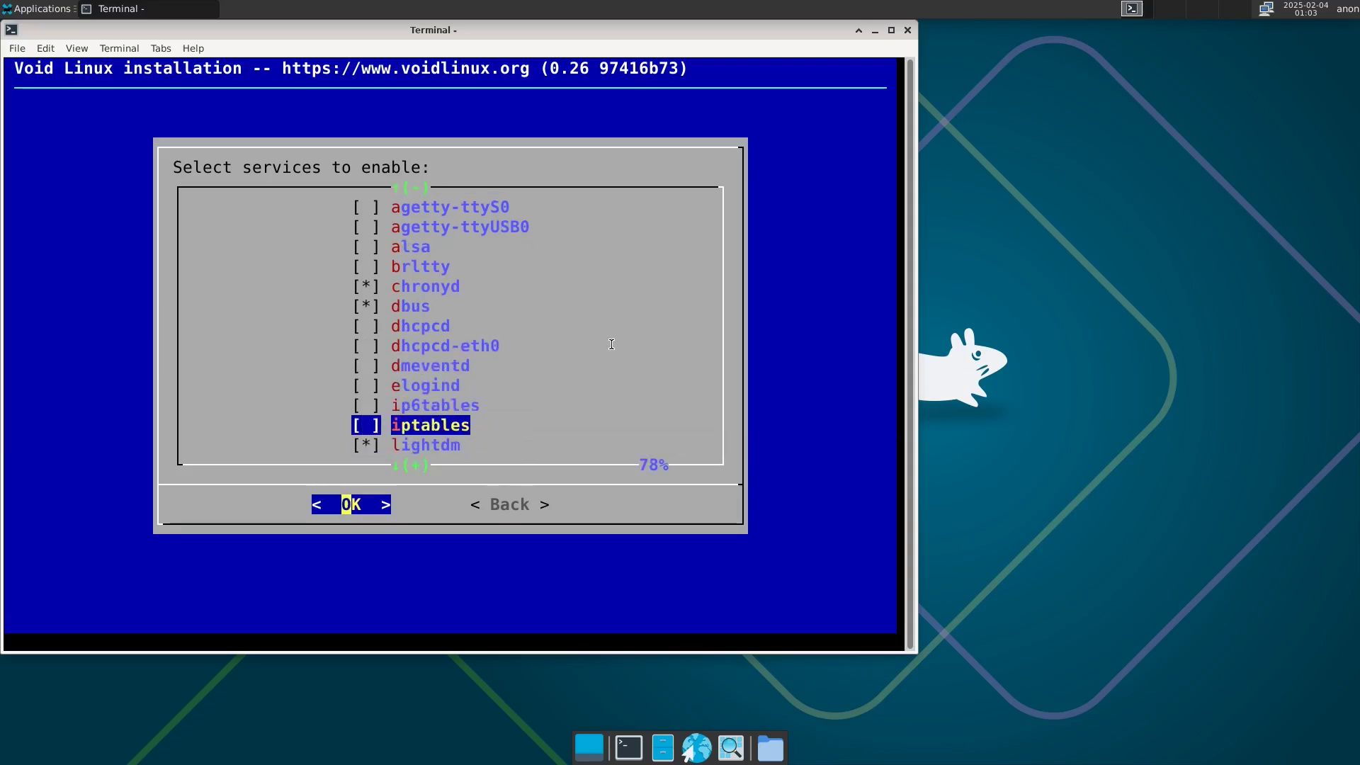
{"action": "key", "text": "Down"}
{"action": "key", "text": "Down"}
{"action": "key", "text": "Down"}
{"action": "key", "text": "Down"}
{"action": "key", "text": "Down"}
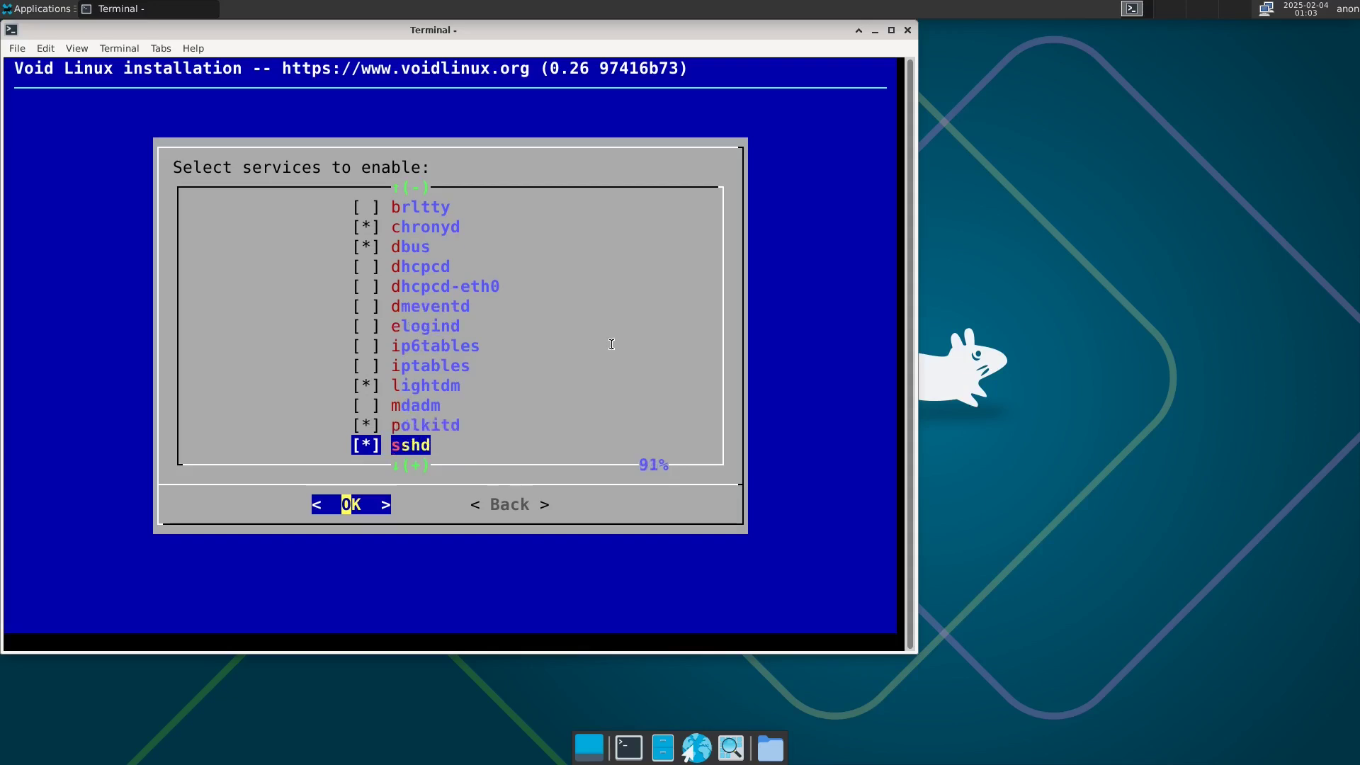
{"action": "key", "text": "Down"}
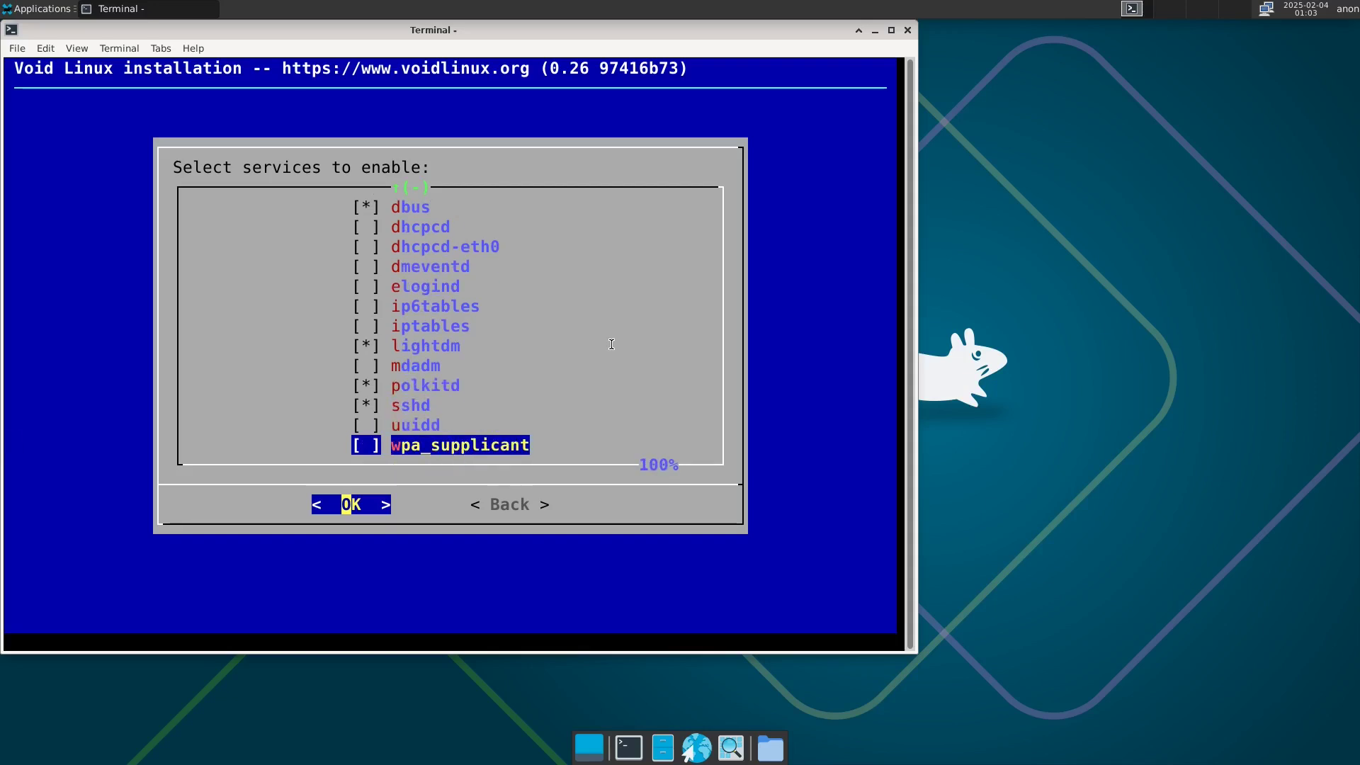
Step: Return to NetworkManager, accept the chosen services, and agree to reboot after installation
{"action": "key", "text": "Up"}
{"action": "key", "text": "Up"}
{"action": "key", "text": "Up"}
{"action": "key", "text": "Up"}
{"action": "key", "text": "Up"}
{"action": "key", "text": "Up"}
{"action": "key", "text": "Up"}
{"action": "key", "text": "Up"}
{"action": "key", "text": "Up"}
{"action": "key", "text": "Up"}
{"action": "key", "text": "Up"}
{"action": "key", "text": "Up"}
{"action": "key", "text": "Up"}
{"action": "key", "text": "Up"}
{"action": "key", "text": "Up"}
{"action": "key", "text": "Up"}
{"action": "key", "text": "Up"}
{"action": "key", "text": "Up"}
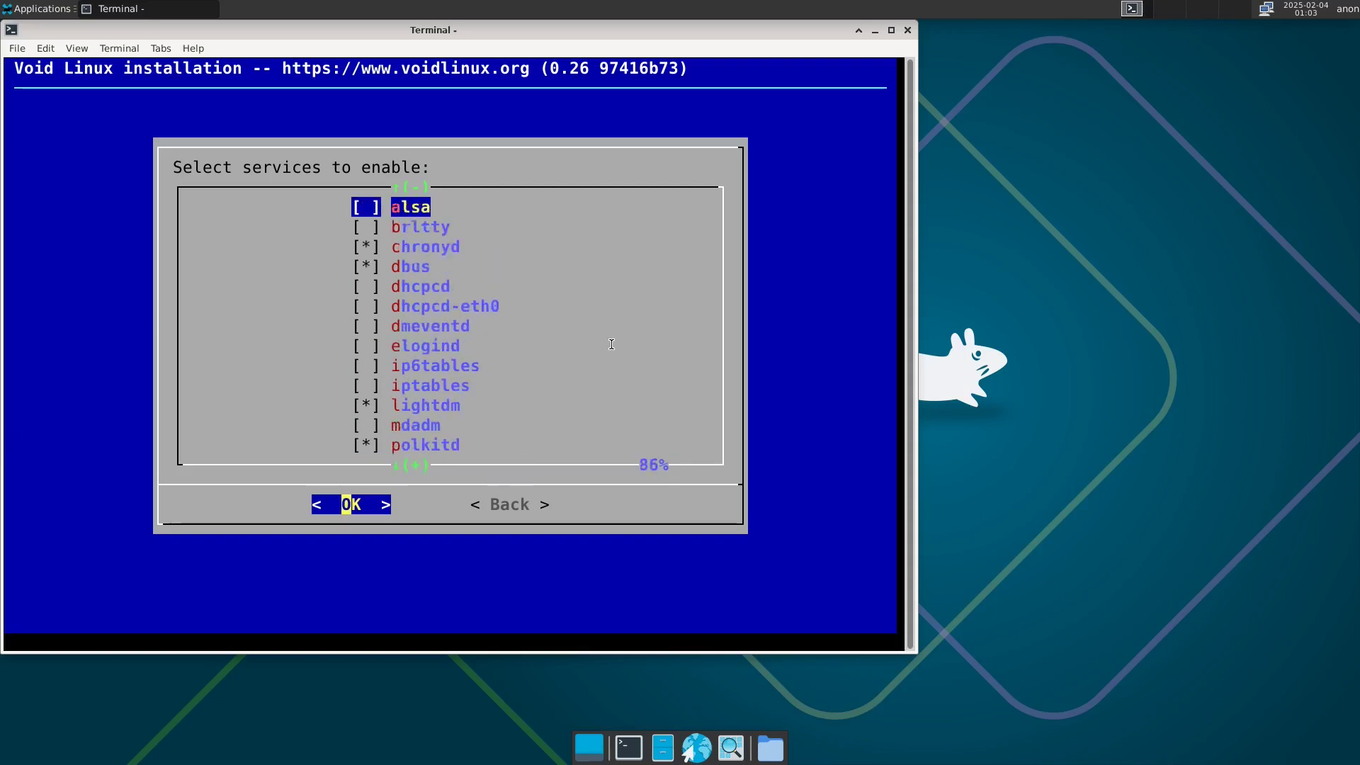
{"action": "key", "text": "Up"}
{"action": "key", "text": "Up"}
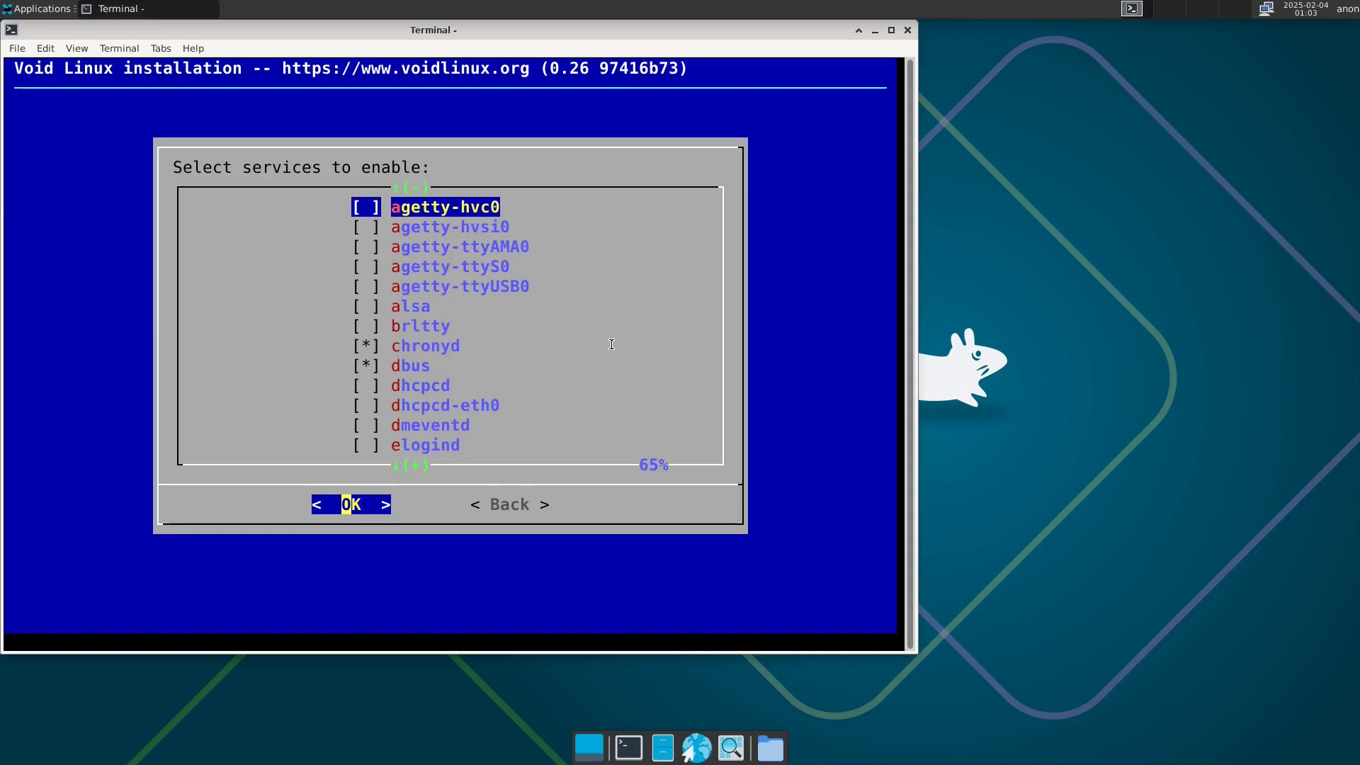
{"action": "key", "text": "Up"}
{"action": "key", "text": "Up"}
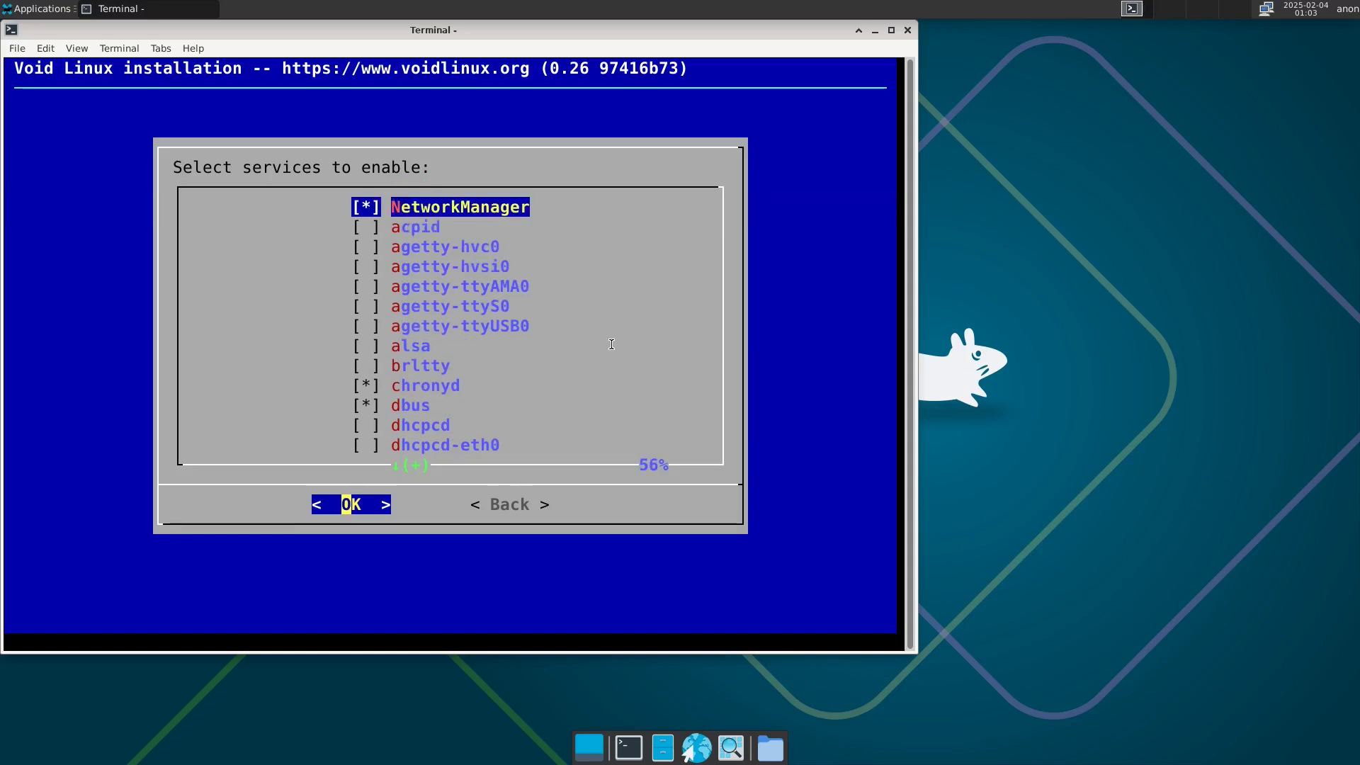
{"action": "key", "text": "Return"}
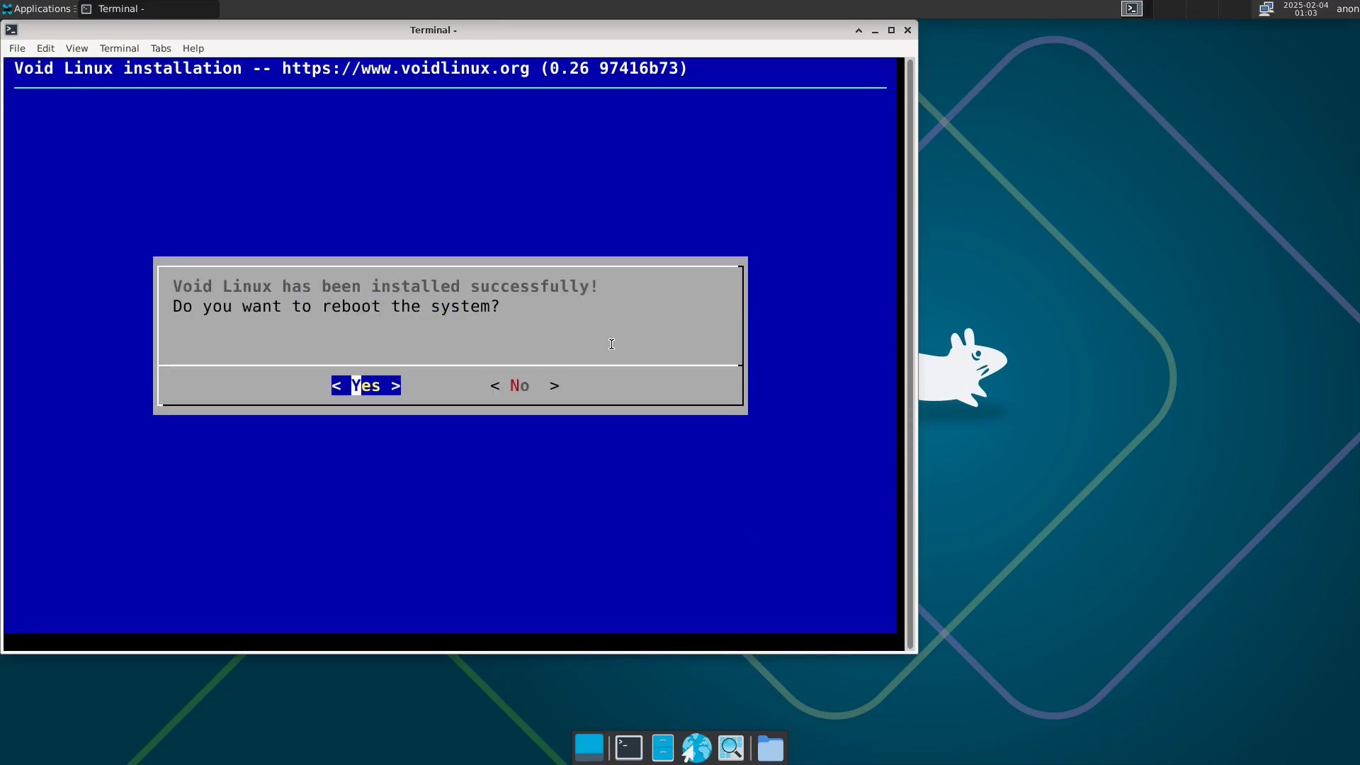
{"action": "key", "text": "n"}
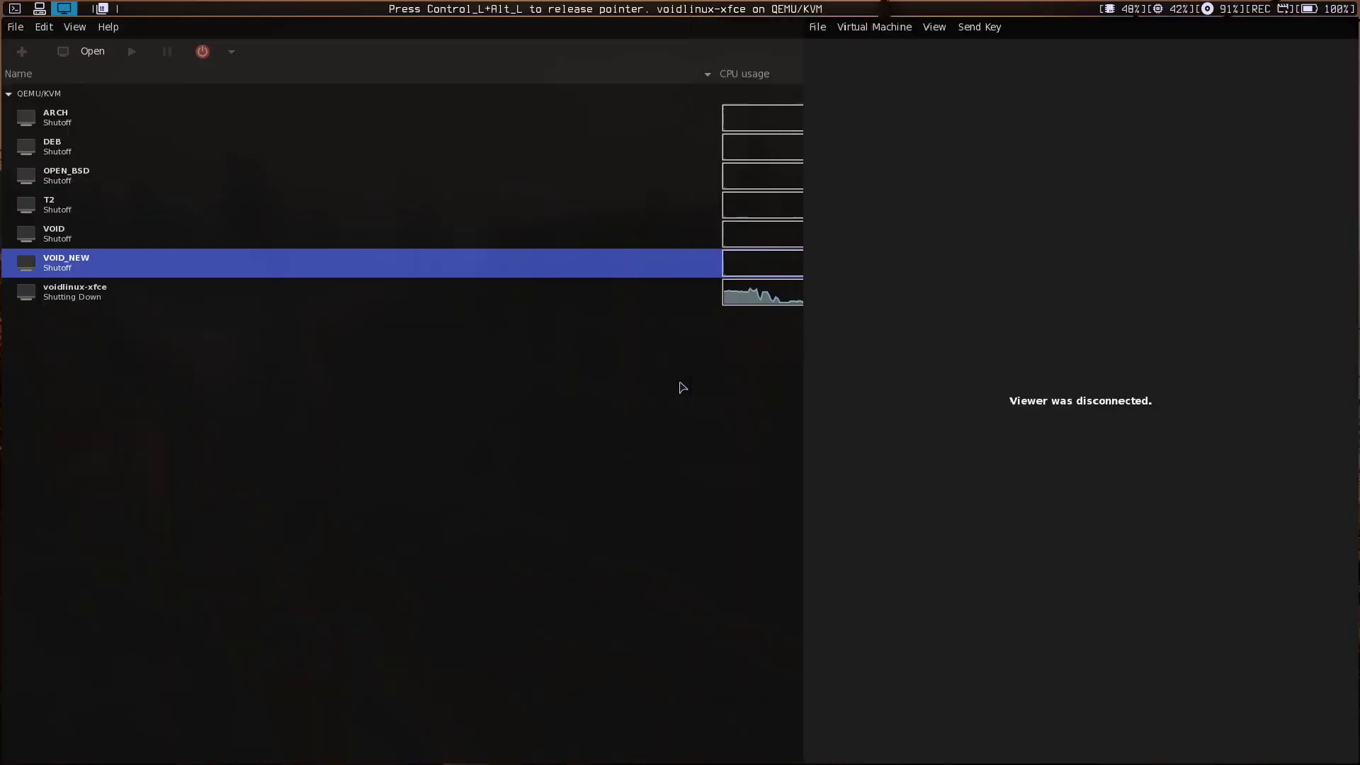
Step: Switch the VM console to full-screen view from the viewer's View menu
{"action": "left_click", "coordinate": [944, 27]}
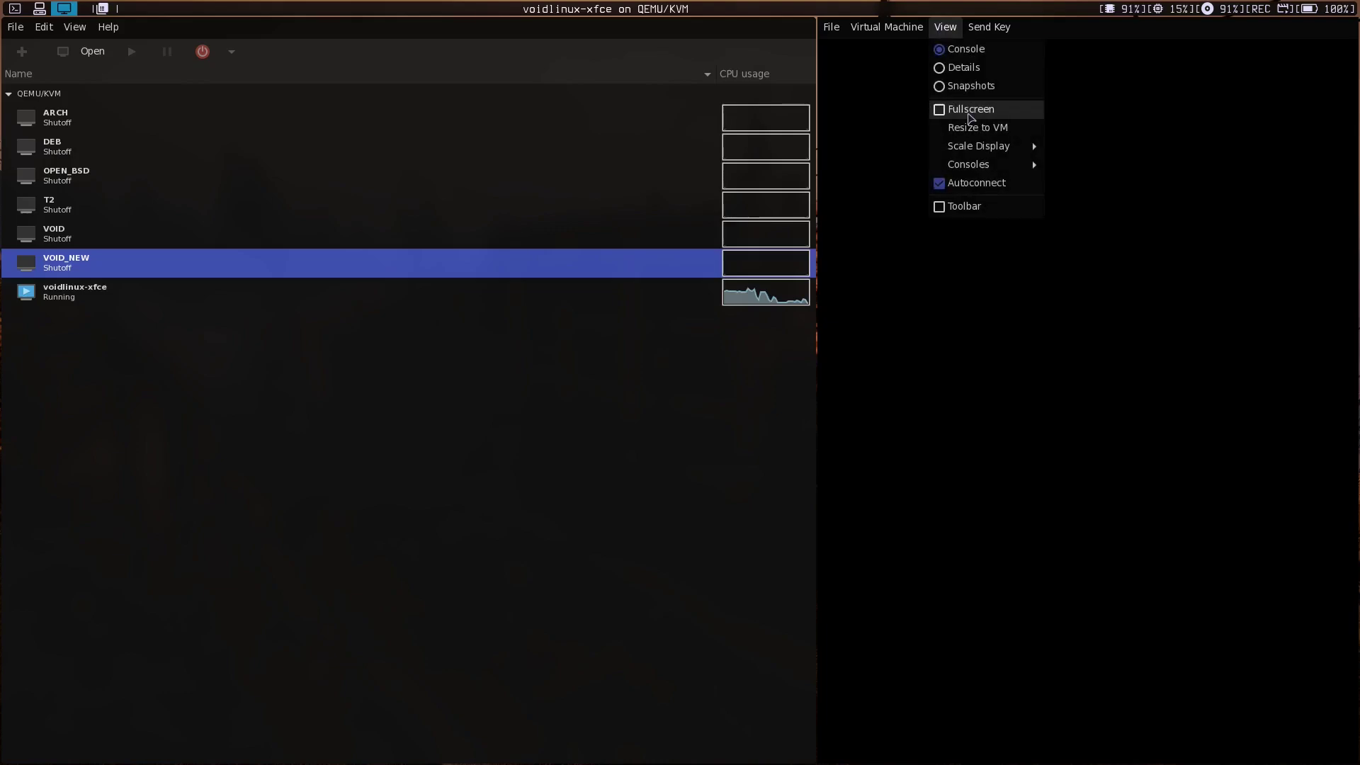
{"action": "left_click", "coordinate": [968, 115]}
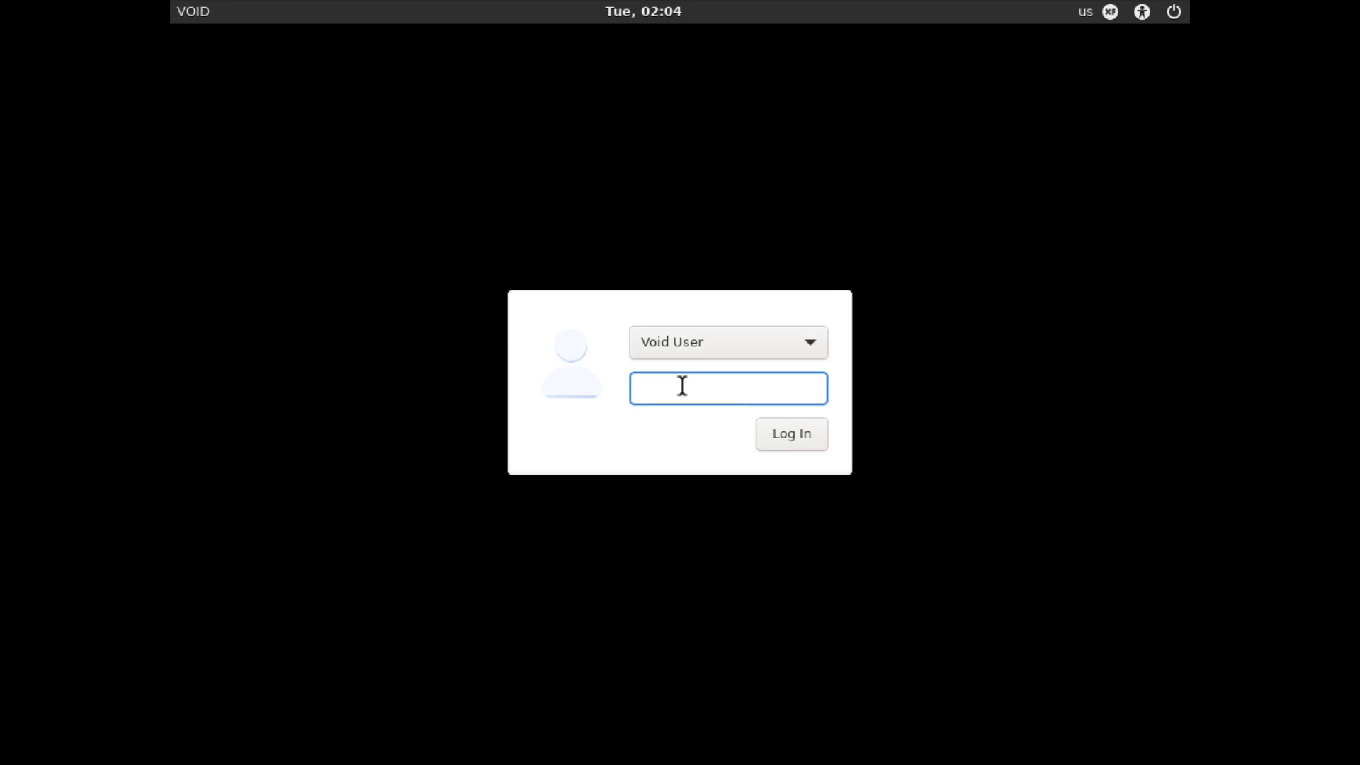
Step: Log in to Xfce with the account password and open the desktop menu's Applications > Settings list
{"action": "key", "text": "Return"}
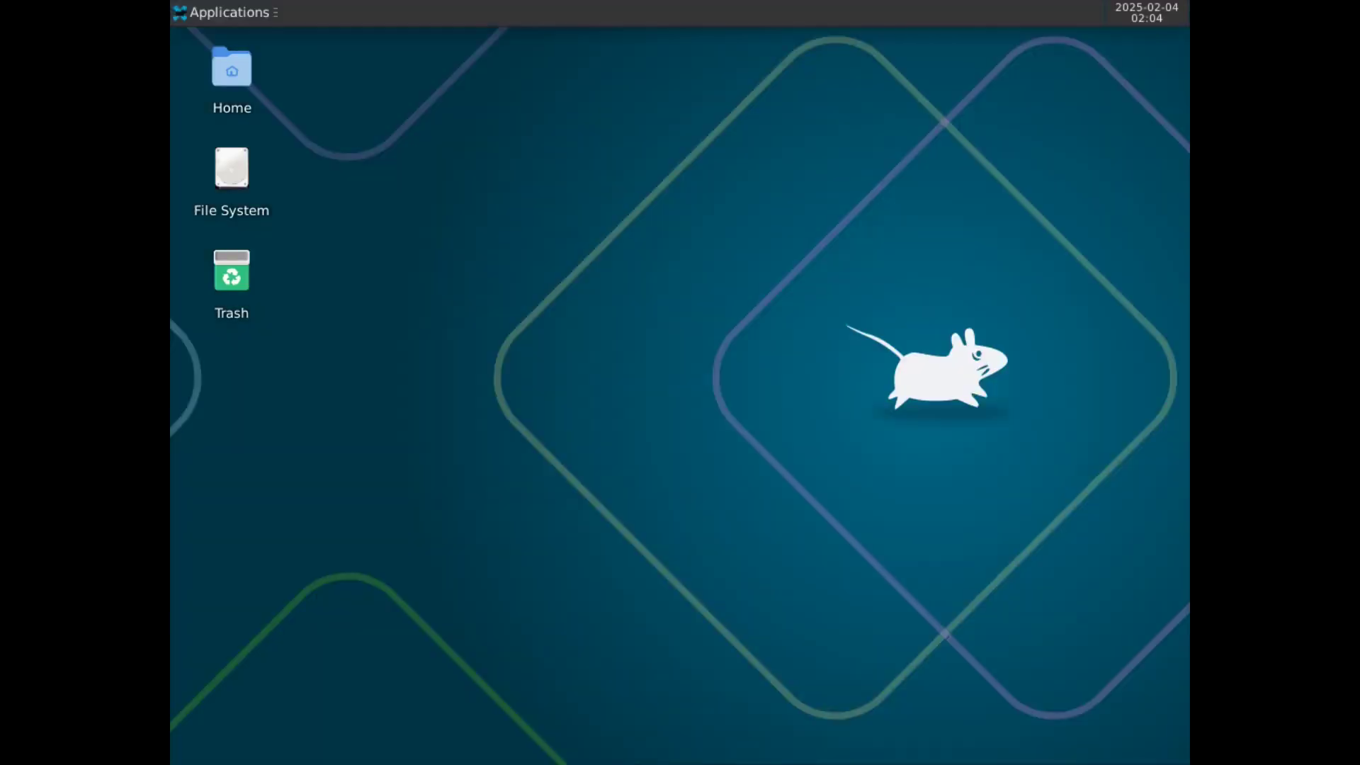
{"action": "right_click", "coordinate": [581, 389]}
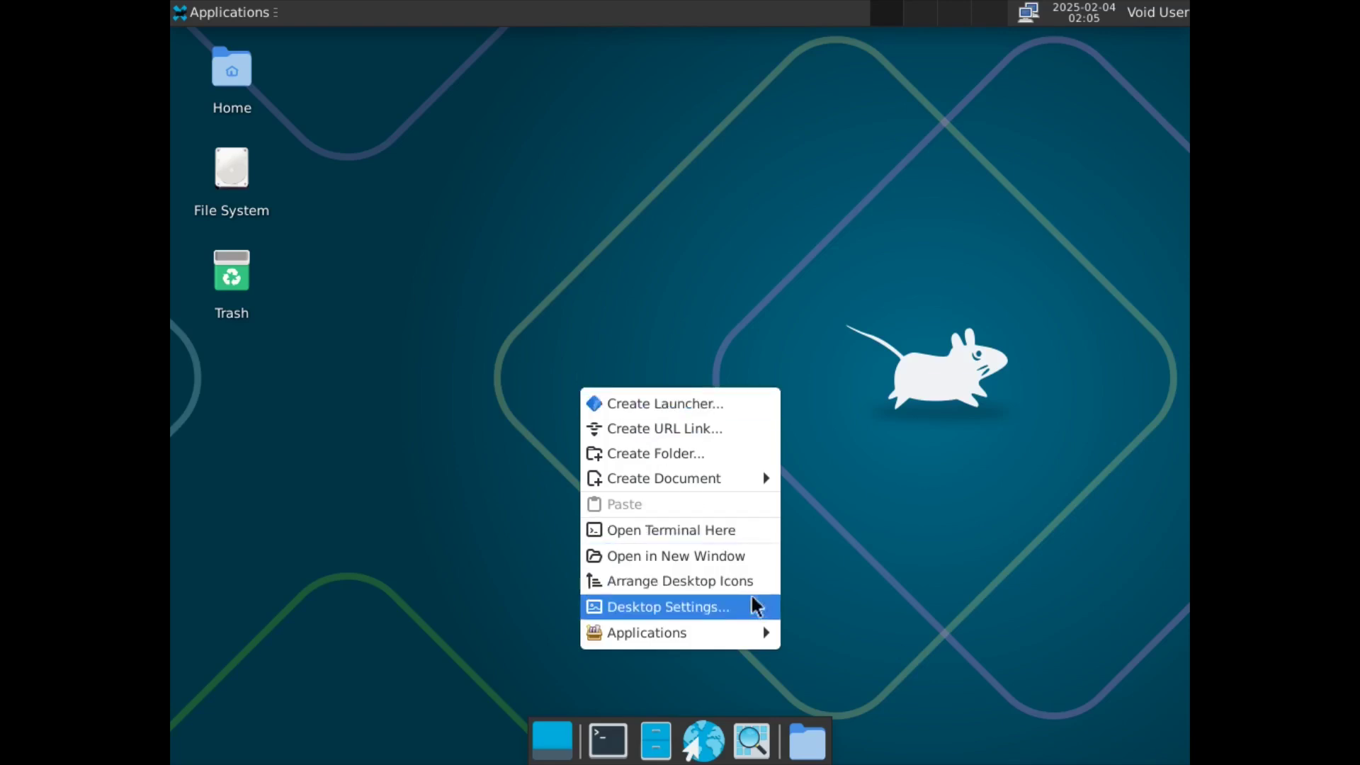
{"action": "mouse_move", "coordinate": [765, 635]}
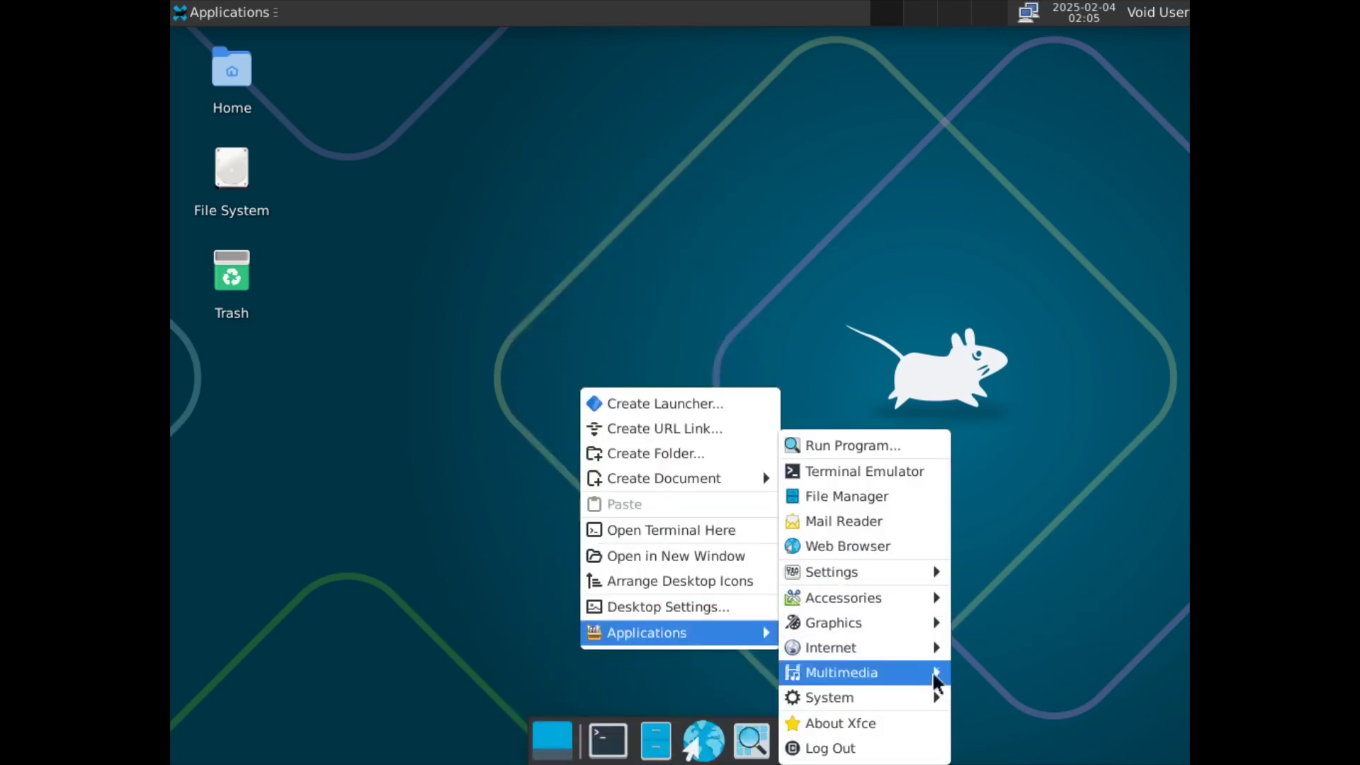
Step: Set the Display resolution to 1920x1080, keep the configuration, and close Display settings
{"action": "mouse_move", "coordinate": [871, 575]}
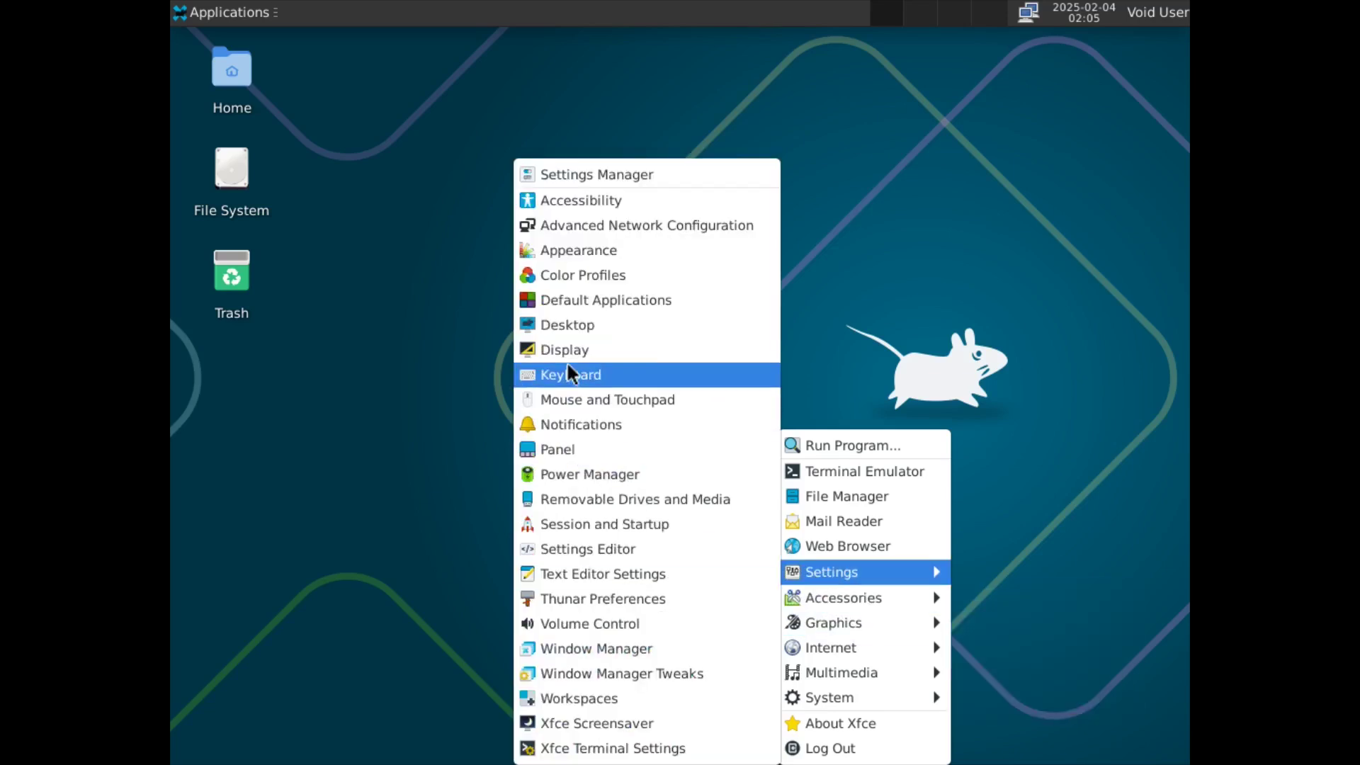
{"action": "left_click", "coordinate": [575, 347]}
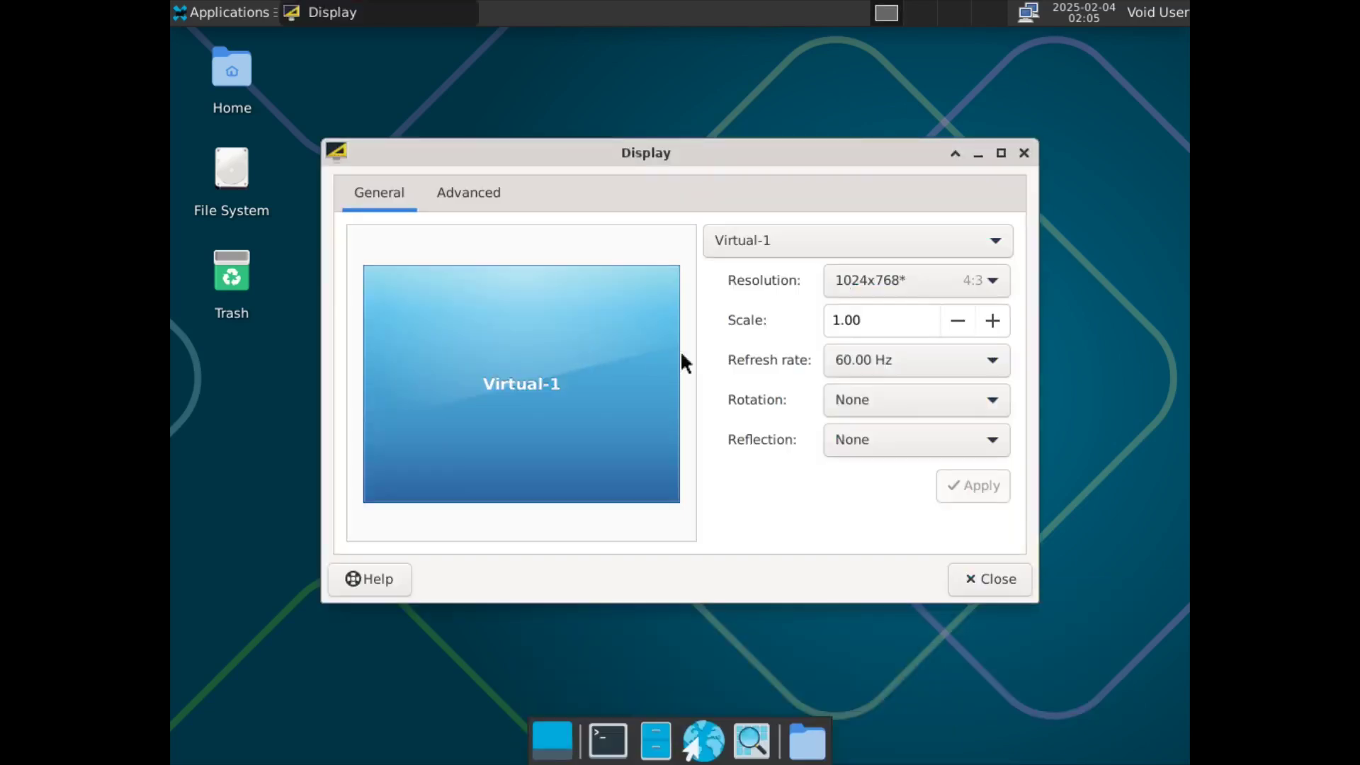
{"action": "left_click", "coordinate": [965, 283]}
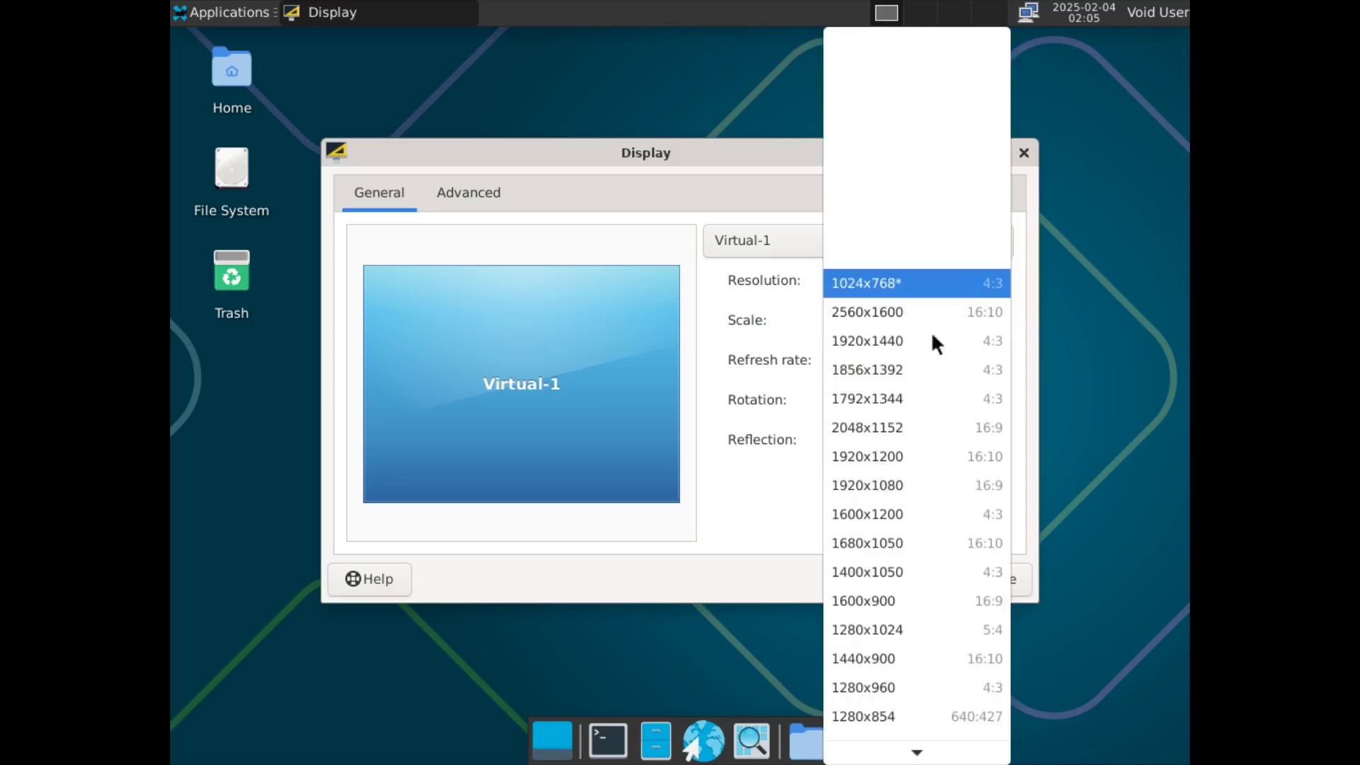
{"action": "left_click", "coordinate": [858, 481]}
{"action": "left_click", "coordinate": [939, 488]}
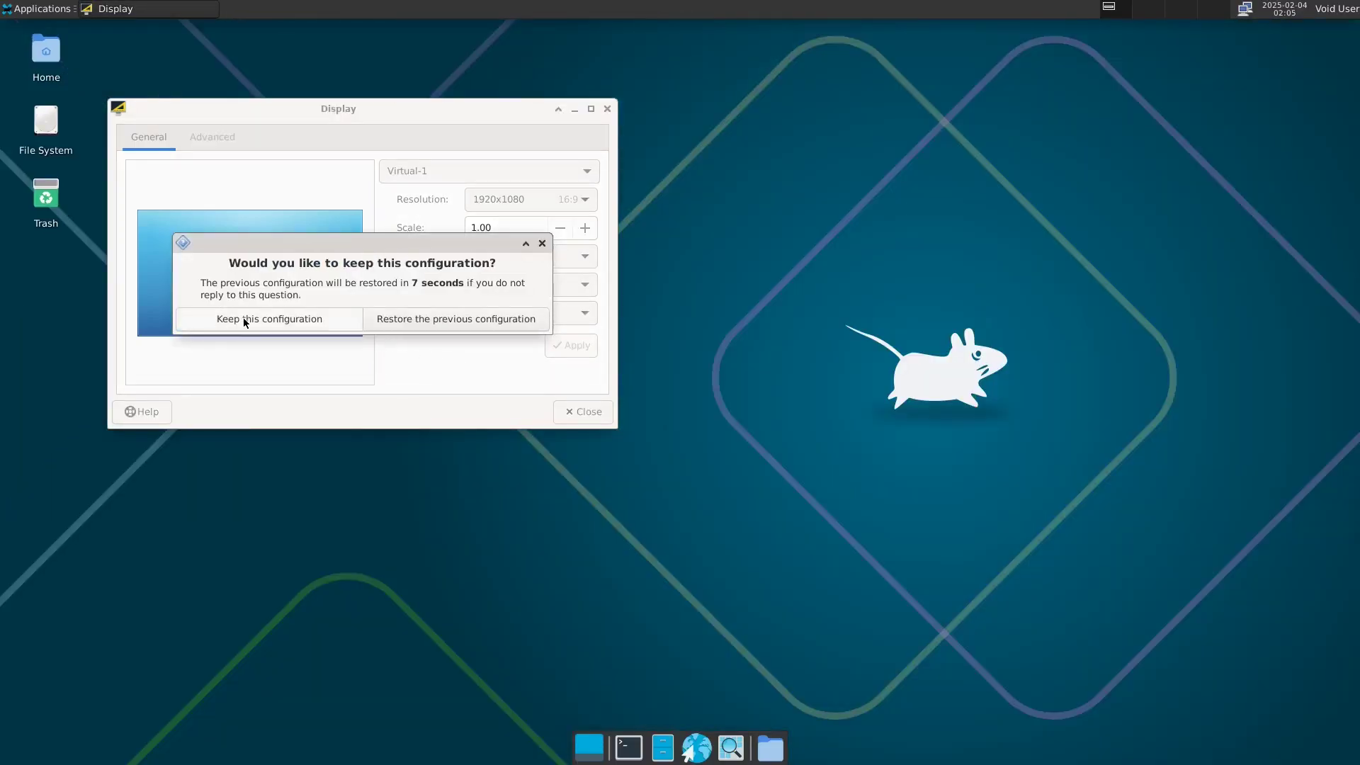
{"action": "left_click", "coordinate": [243, 318]}
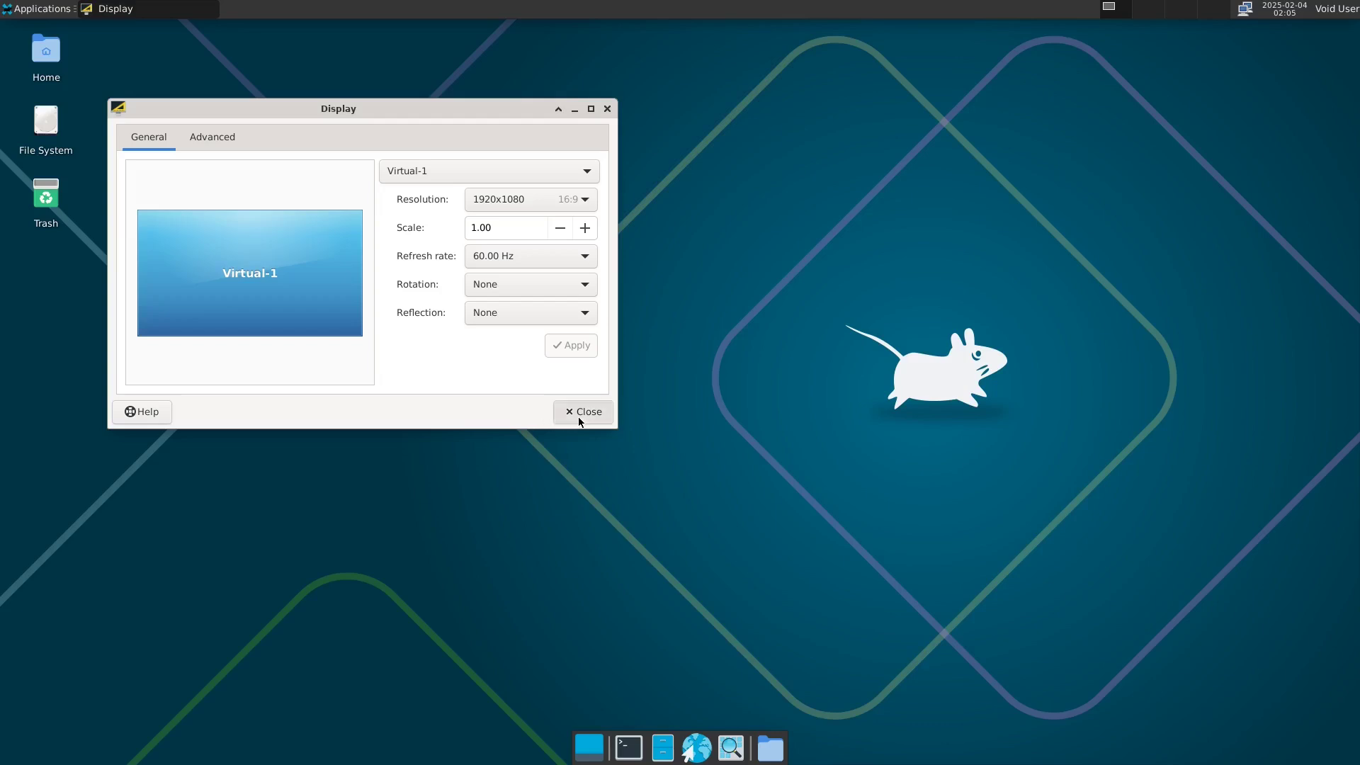
{"action": "left_click", "coordinate": [580, 417]}
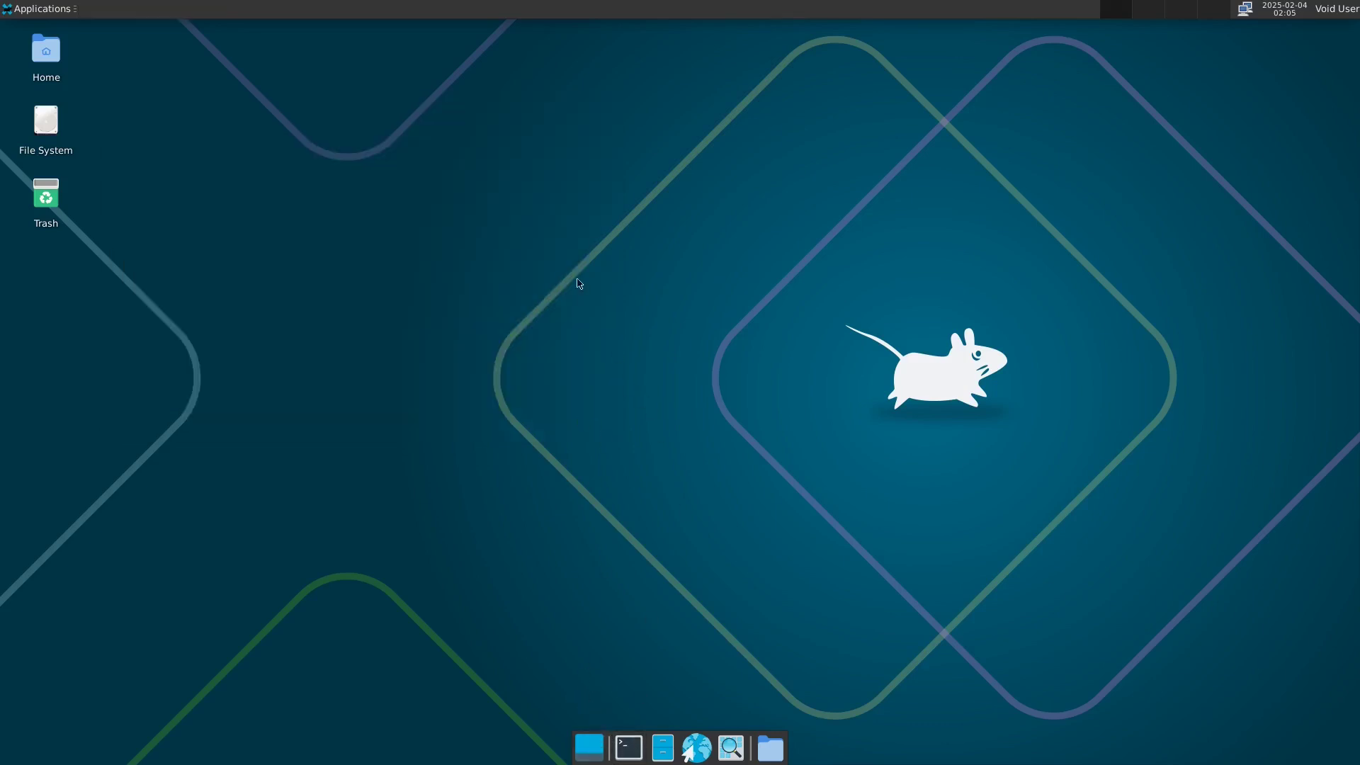
{"action": "key", "text": "ctrl+alt+t"}
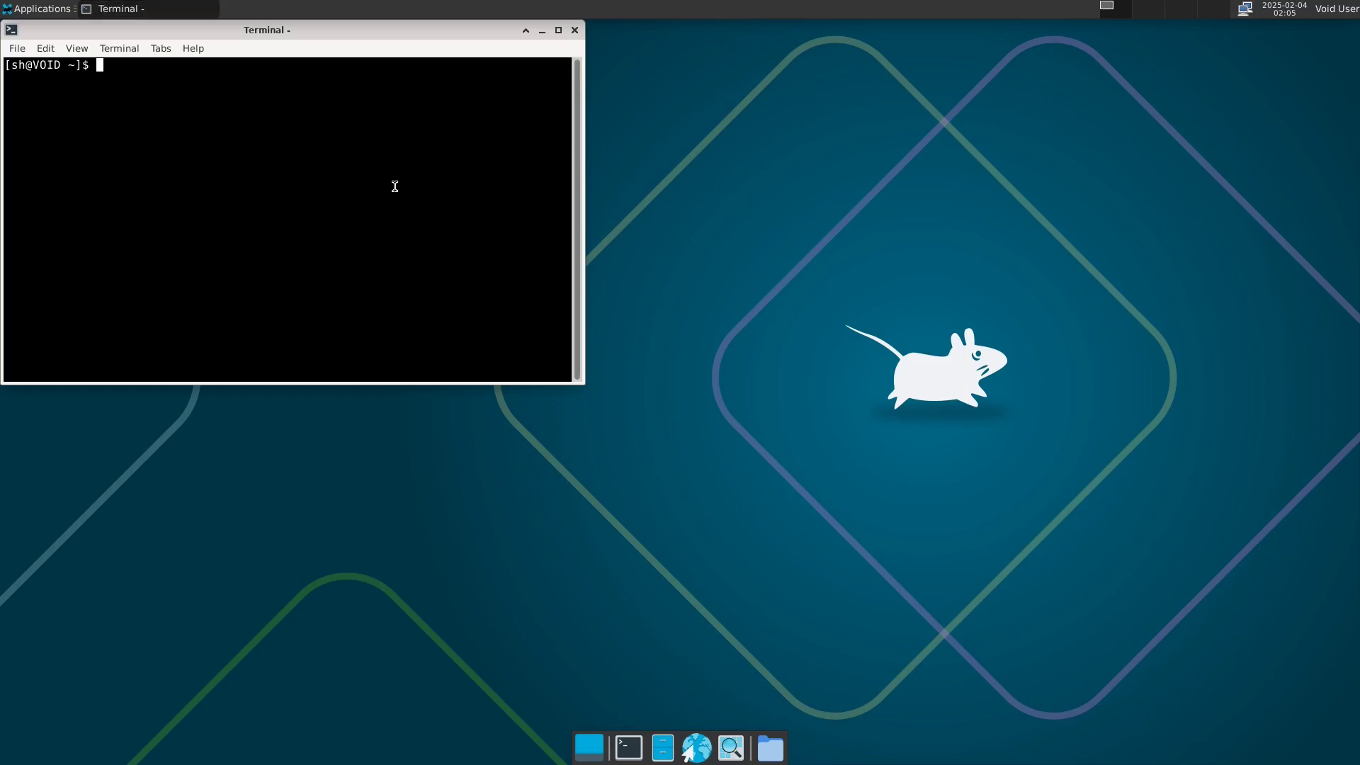
Step: Enlarge the terminal text and run uname -a to show kernel information
{"action": "key", "text": "ctrl+plus"}
{"action": "key", "text": "ctrl+plus"}
{"action": "key", "text": "ctrl+plus"}
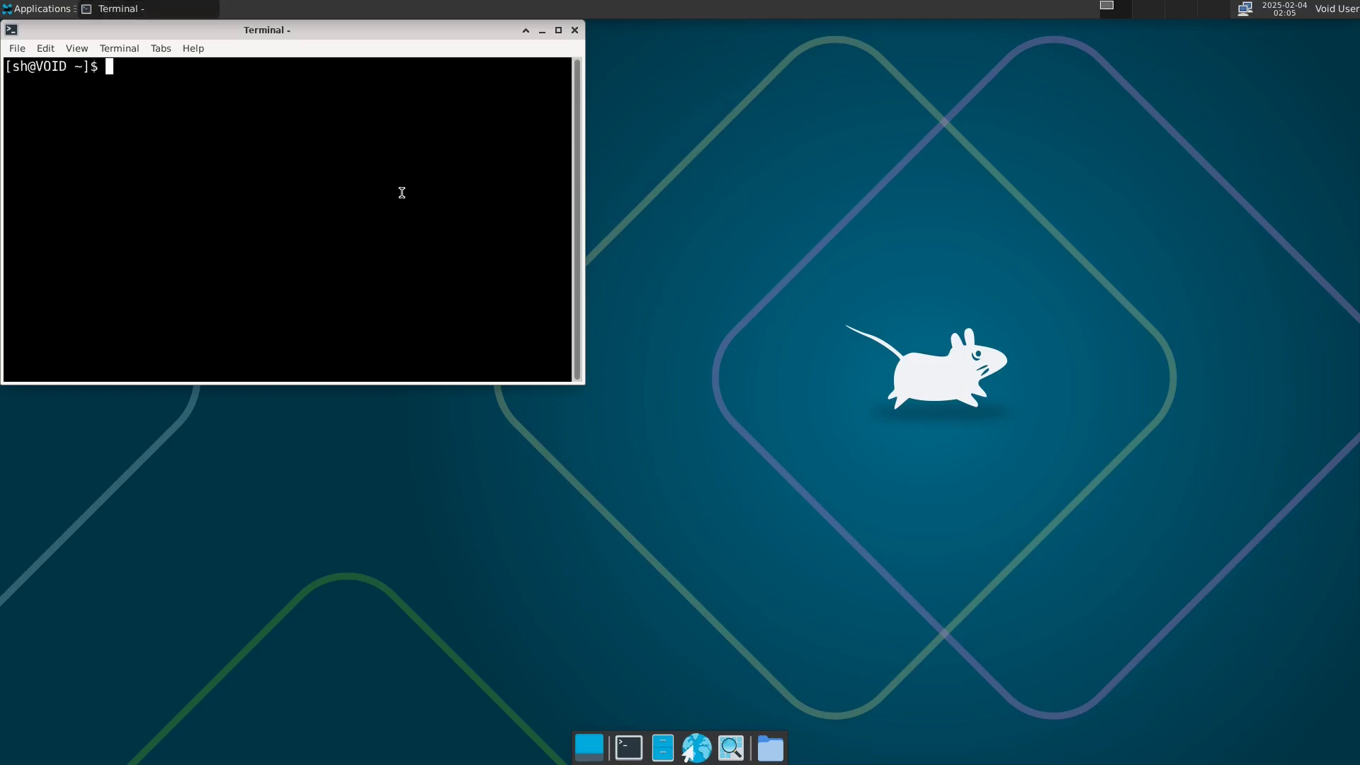
{"action": "type", "text": "usne"}
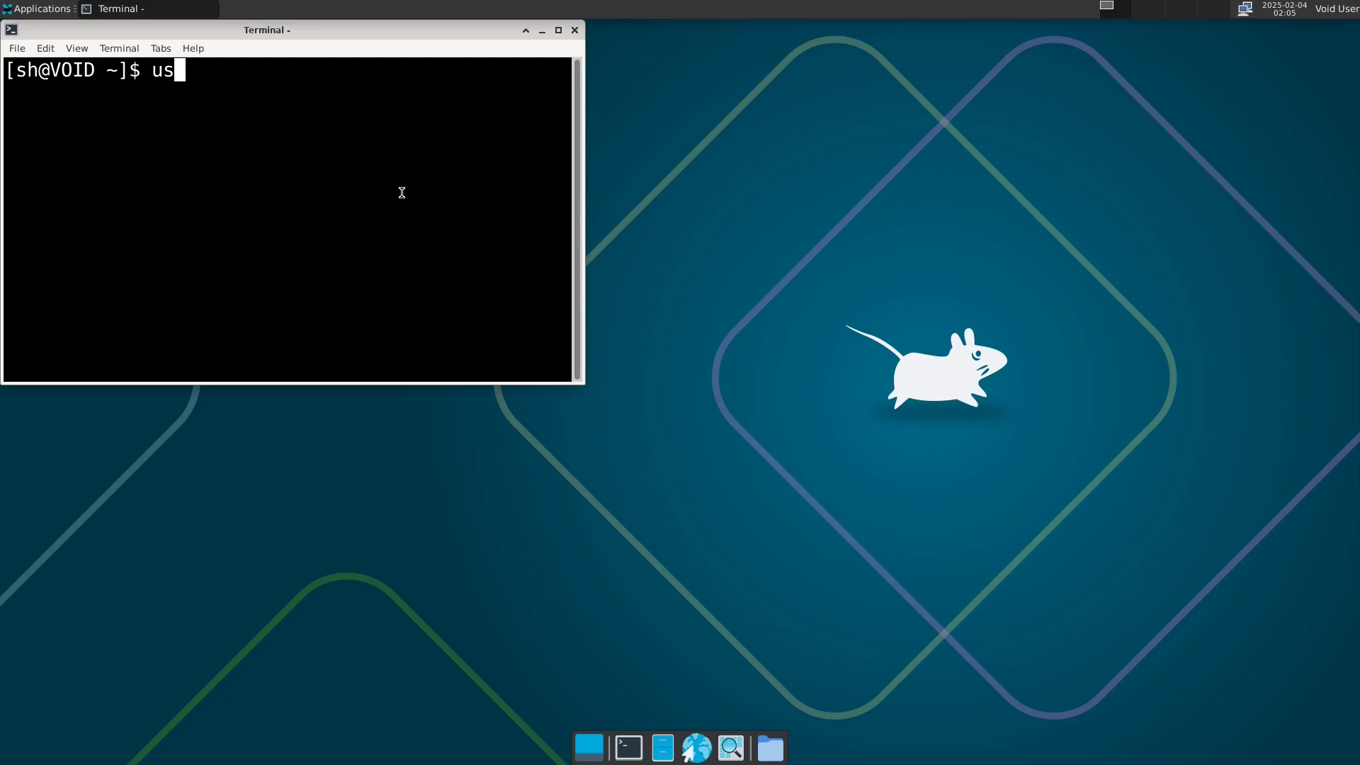
{"action": "key", "text": "BackSpace"}
{"action": "key", "text": "BackSpace"}
{"action": "key", "text": "BackSpace"}
{"action": "type", "text": "na"}
{"action": "type", "text": "nm"}
{"action": "key", "text": "BackSpace"}
{"action": "key", "text": "BackSpace"}
{"action": "type", "text": "me -a"}
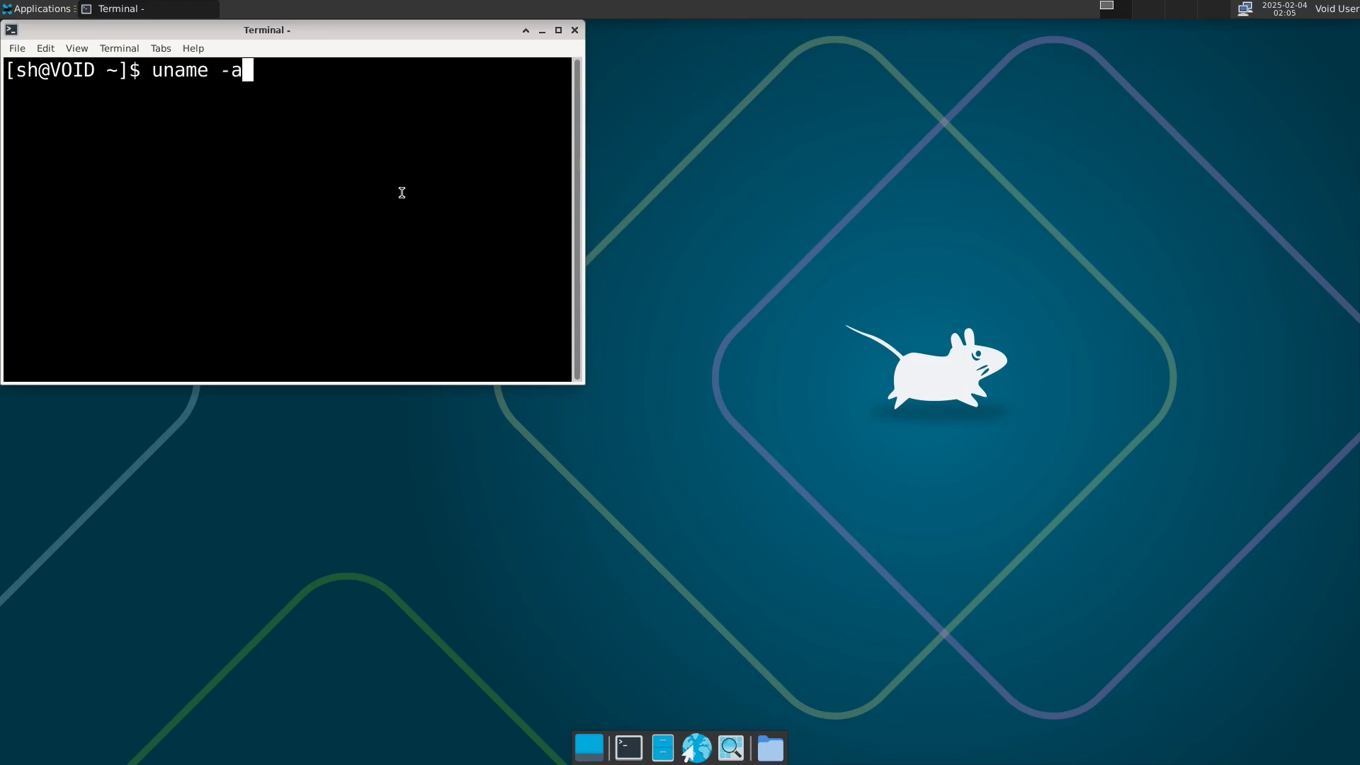
{"action": "key", "text": "Return"}
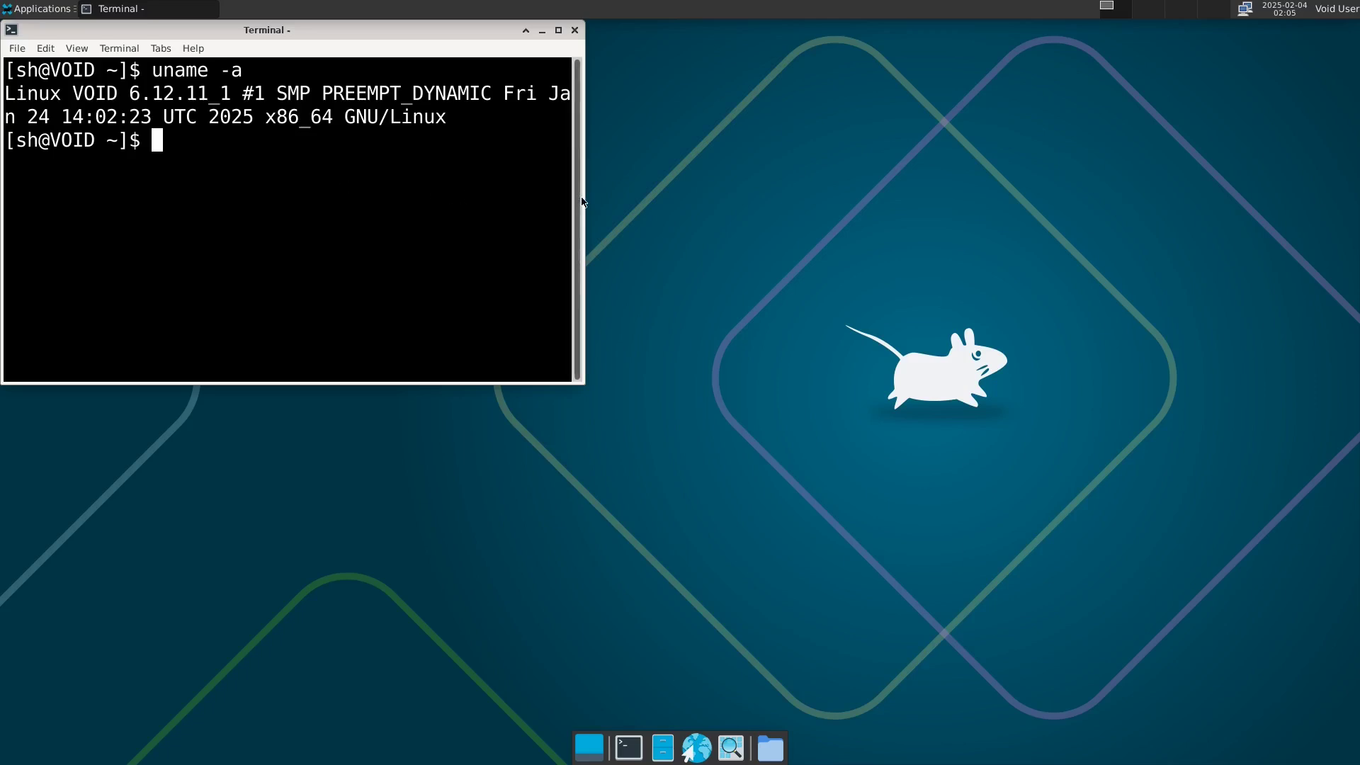
Step: Widen and heighten the terminal window, move it down and right, then clear the screen
{"action": "left_click_drag", "start_coordinate": [593, 202], "coordinate": [691, 202]}
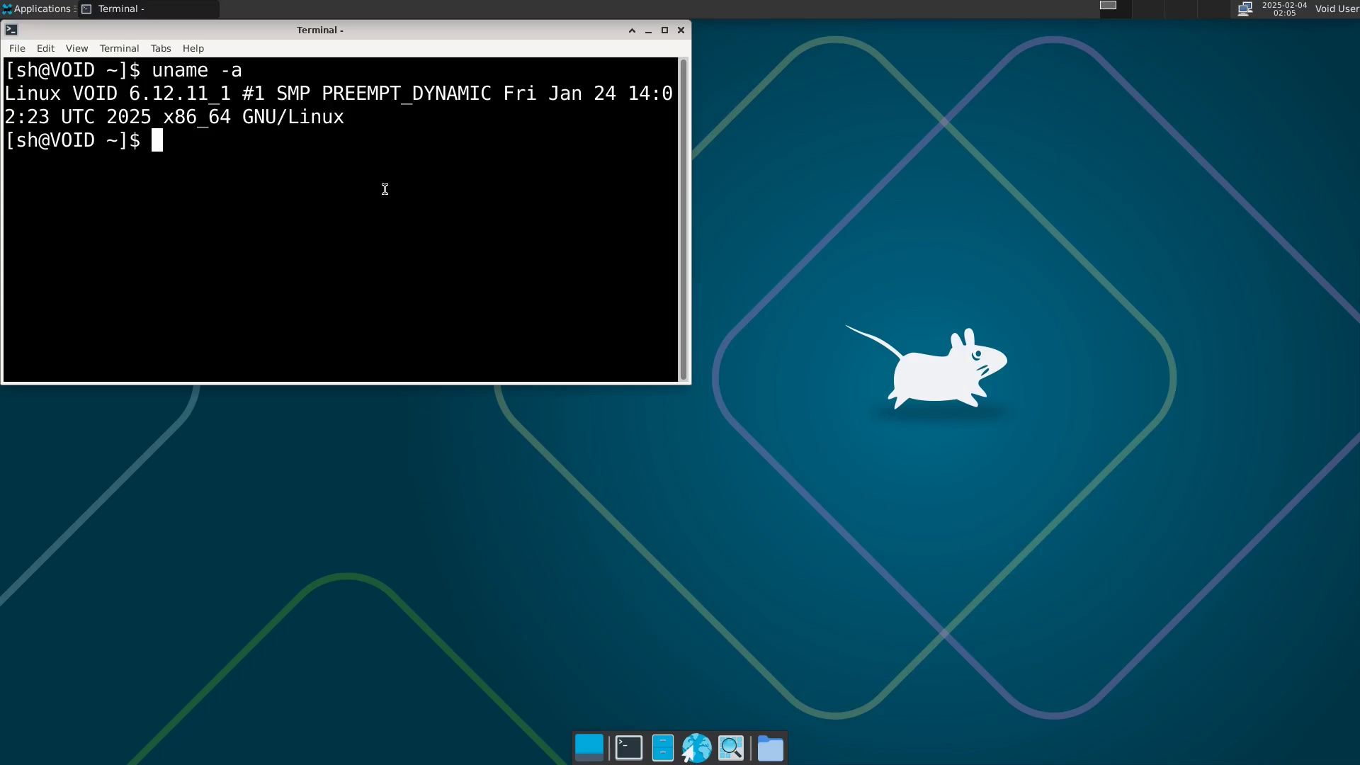
{"action": "left_click_drag", "start_coordinate": [513, 383], "coordinate": [562, 488]}
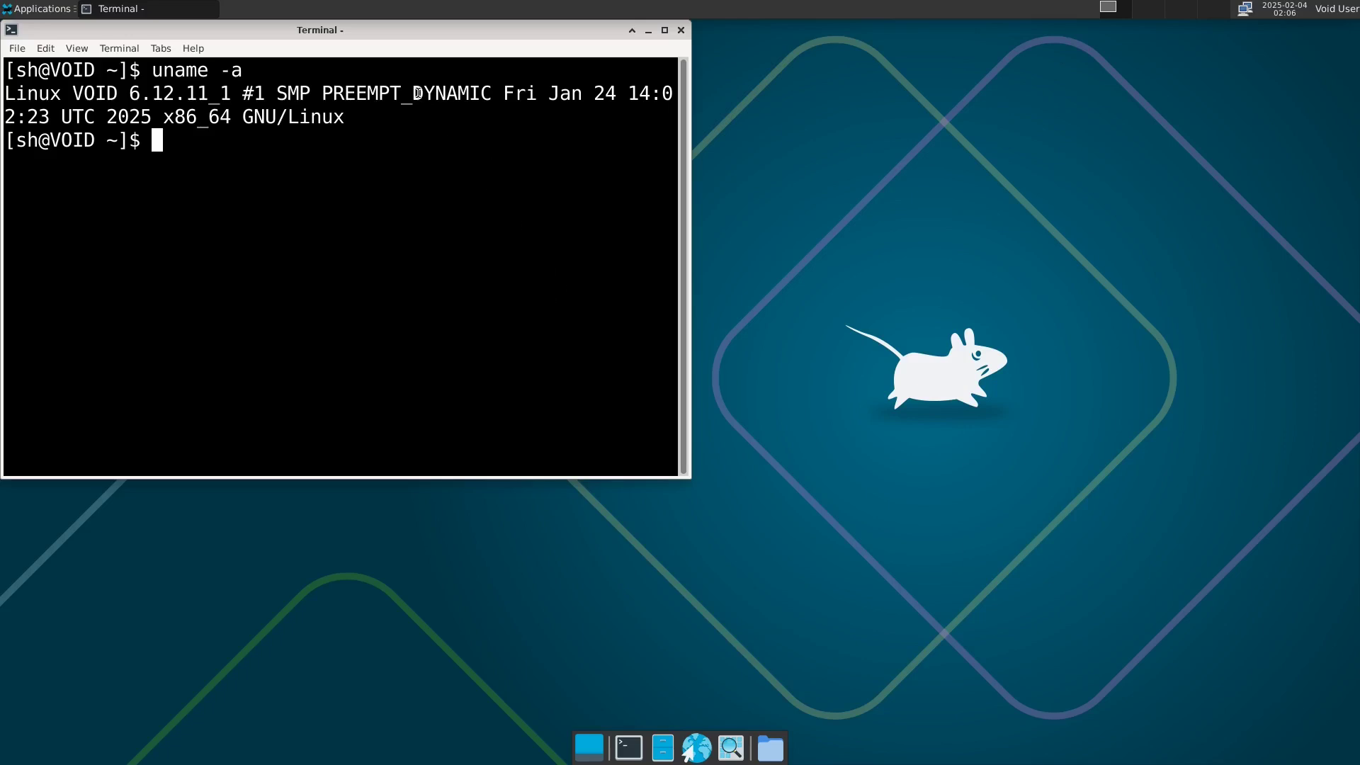
{"action": "left_click_drag", "start_coordinate": [352, 30], "coordinate": [248, 102]}
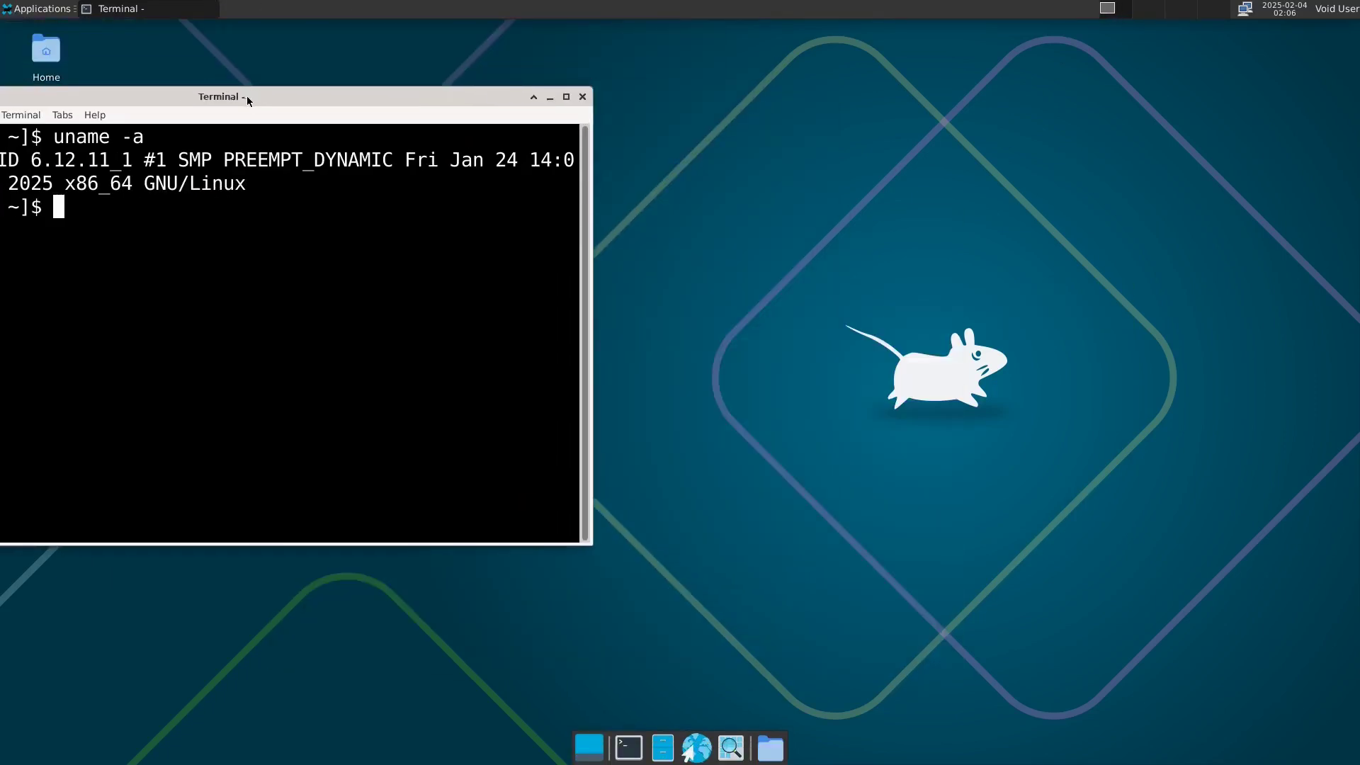
{"action": "left_click_drag", "start_coordinate": [135, 100], "coordinate": [261, 137]}
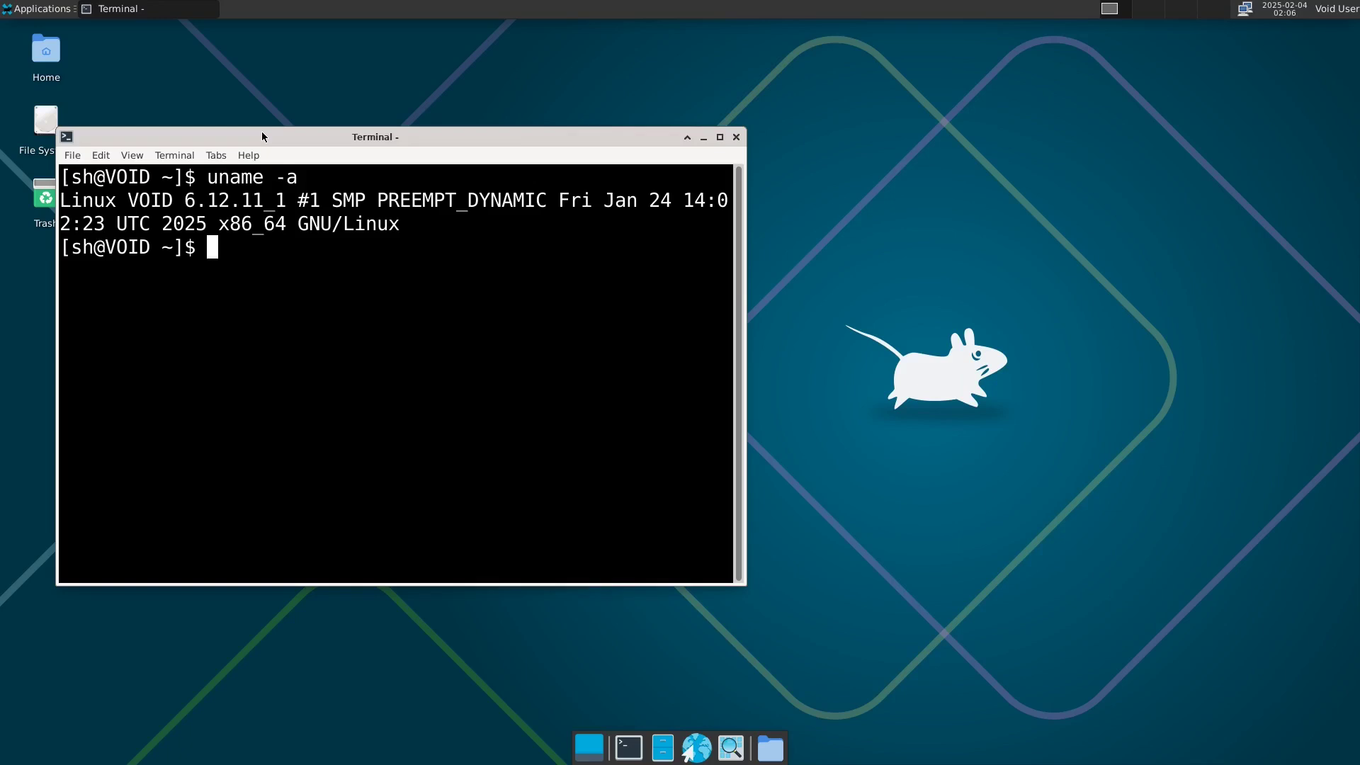
{"action": "key", "text": "ctrl+l"}
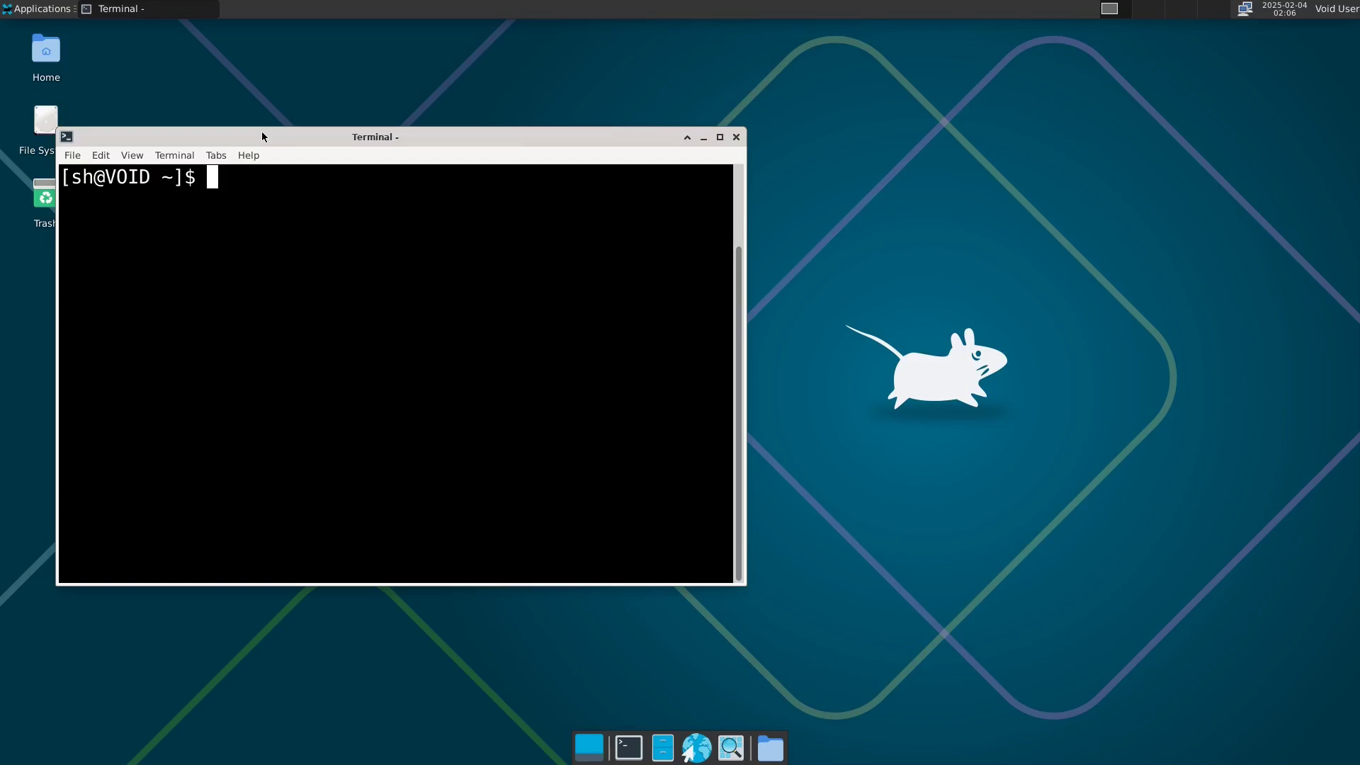
Step: Switch the keyboard layout to French with setxkbmap fr
{"action": "type", "text": "sudo"}
{"action": "key", "text": "BackSpace"}
{"action": "key", "text": "BackSpace"}
{"action": "key", "text": "BackSpace"}
{"action": "key", "text": "BackSpace"}
{"action": "type", "text": "setxkbmap fr"}
{"action": "key", "text": "Return"}
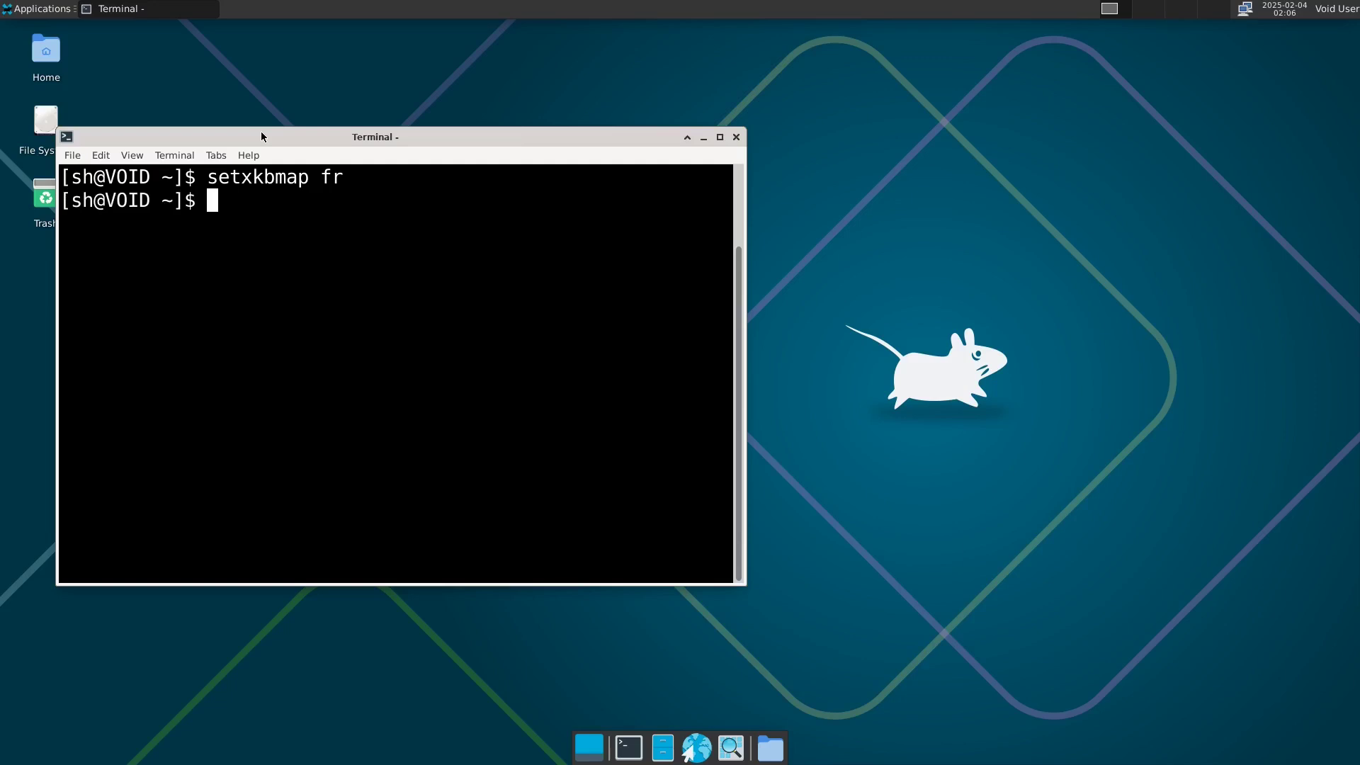
{"action": "type", "text": "sudo xbps"}
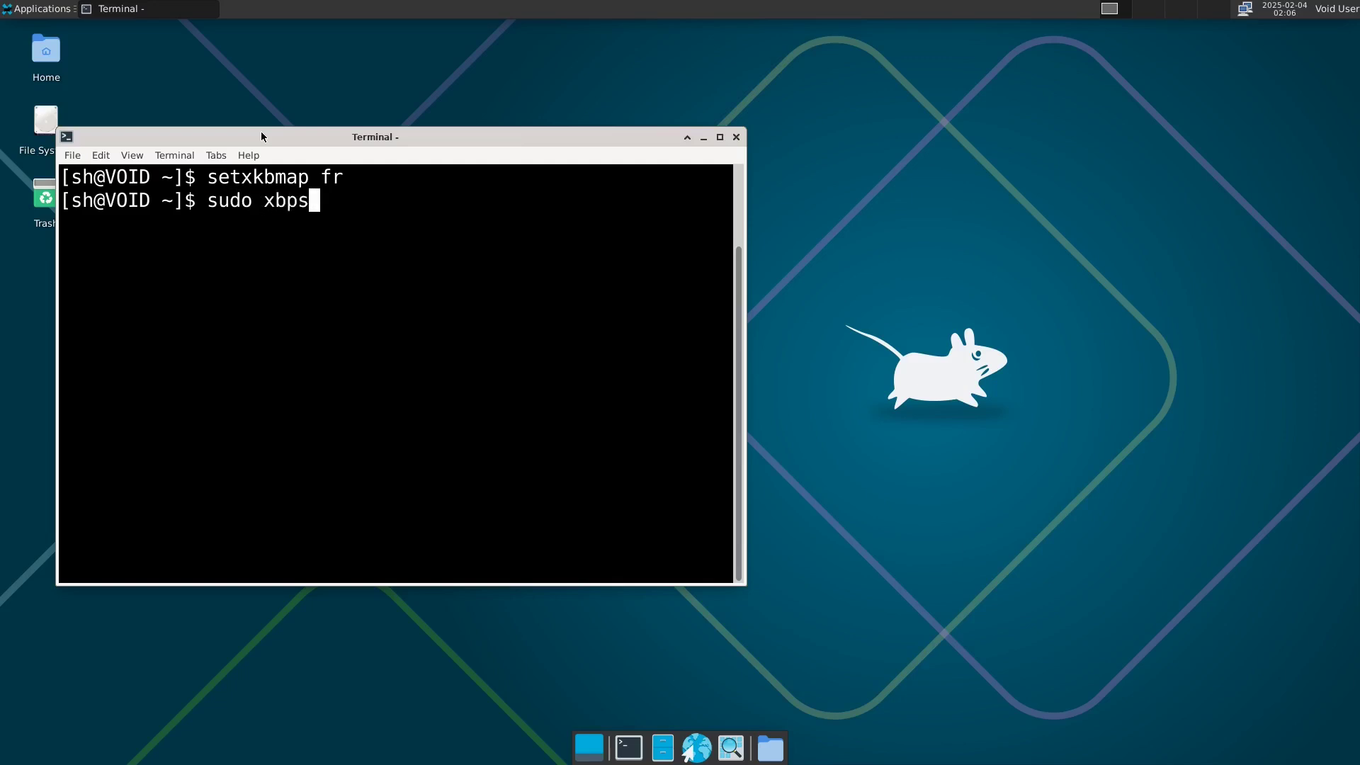
Step: Sync the package repositories with sudo xbps-install -S, entering the account password
{"action": "type", "text": "-i"}
{"action": "key", "text": "BackSpace"}
{"action": "type", "text": "-install"}
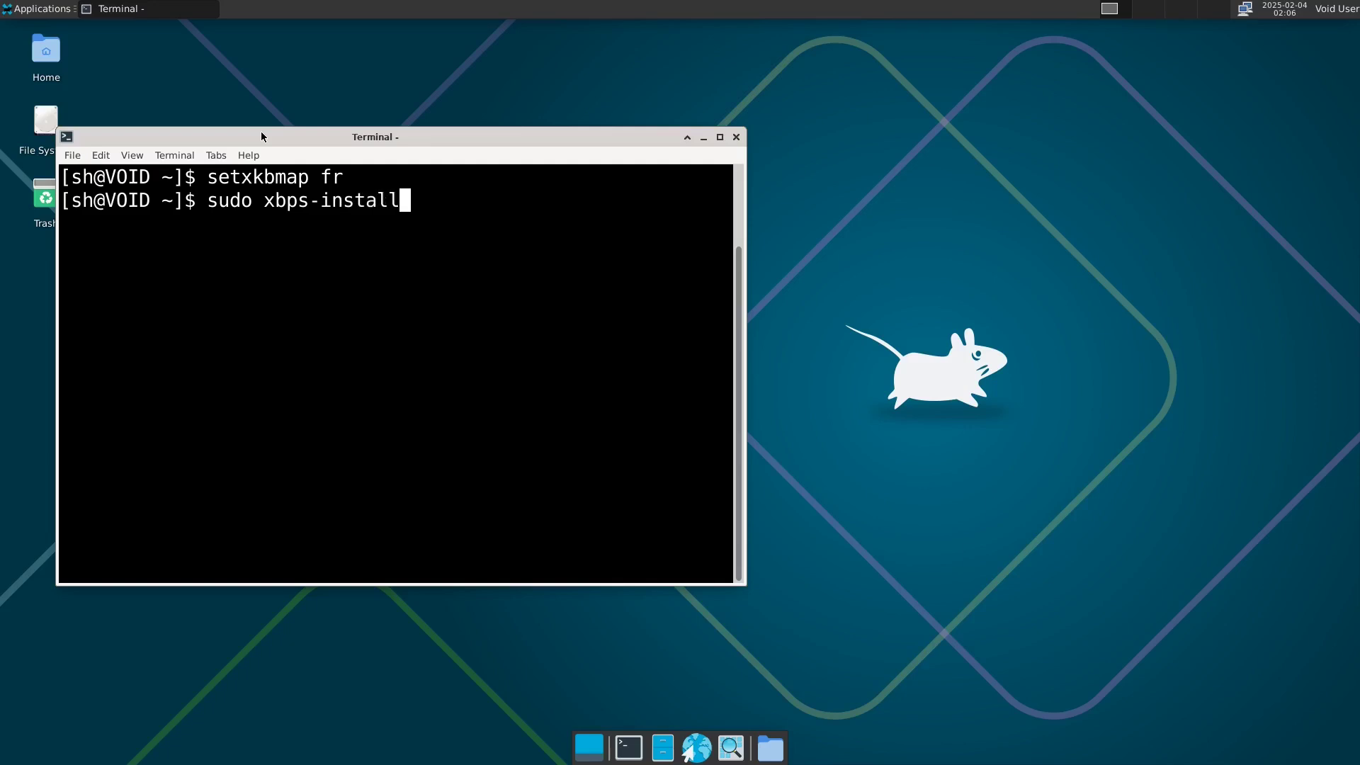
{"action": "type", "text": " -S"}
{"action": "key", "text": "Return"}
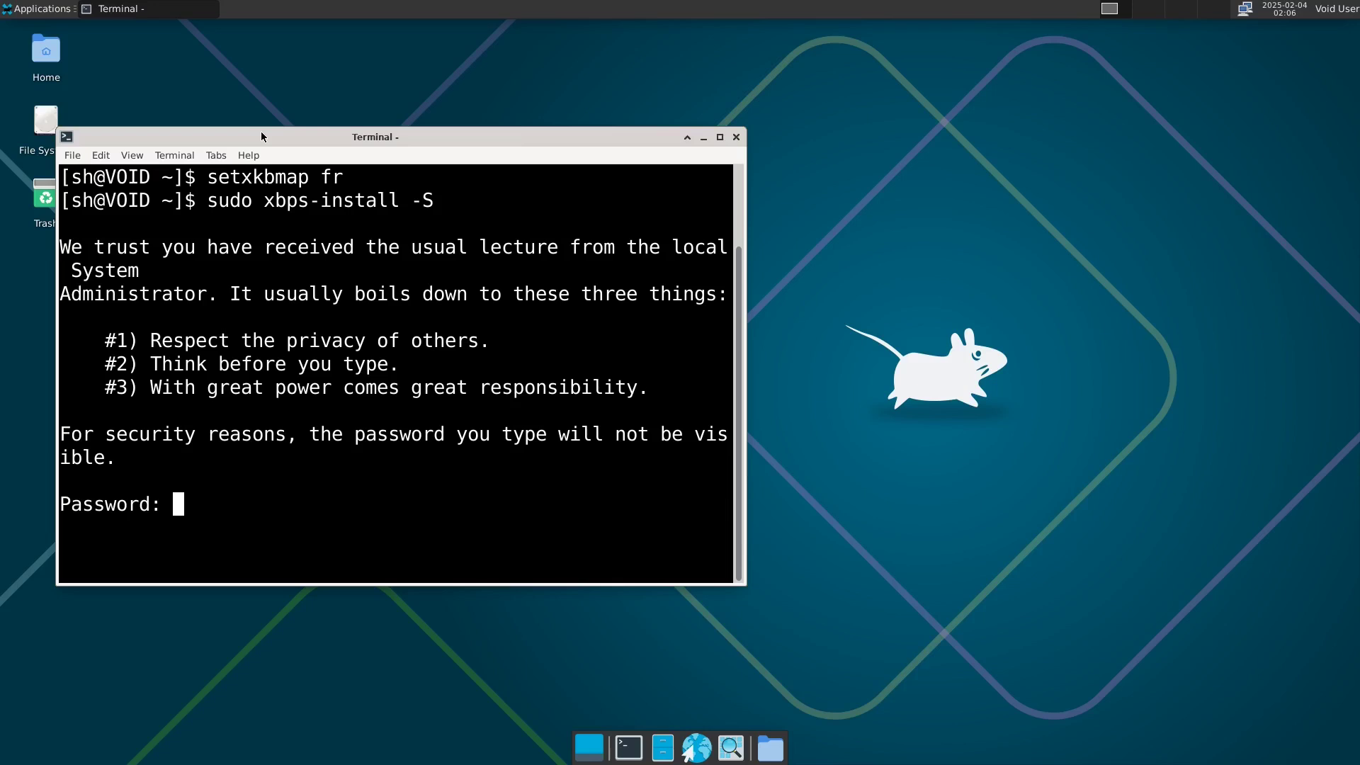
{"action": "key", "text": "Return"}
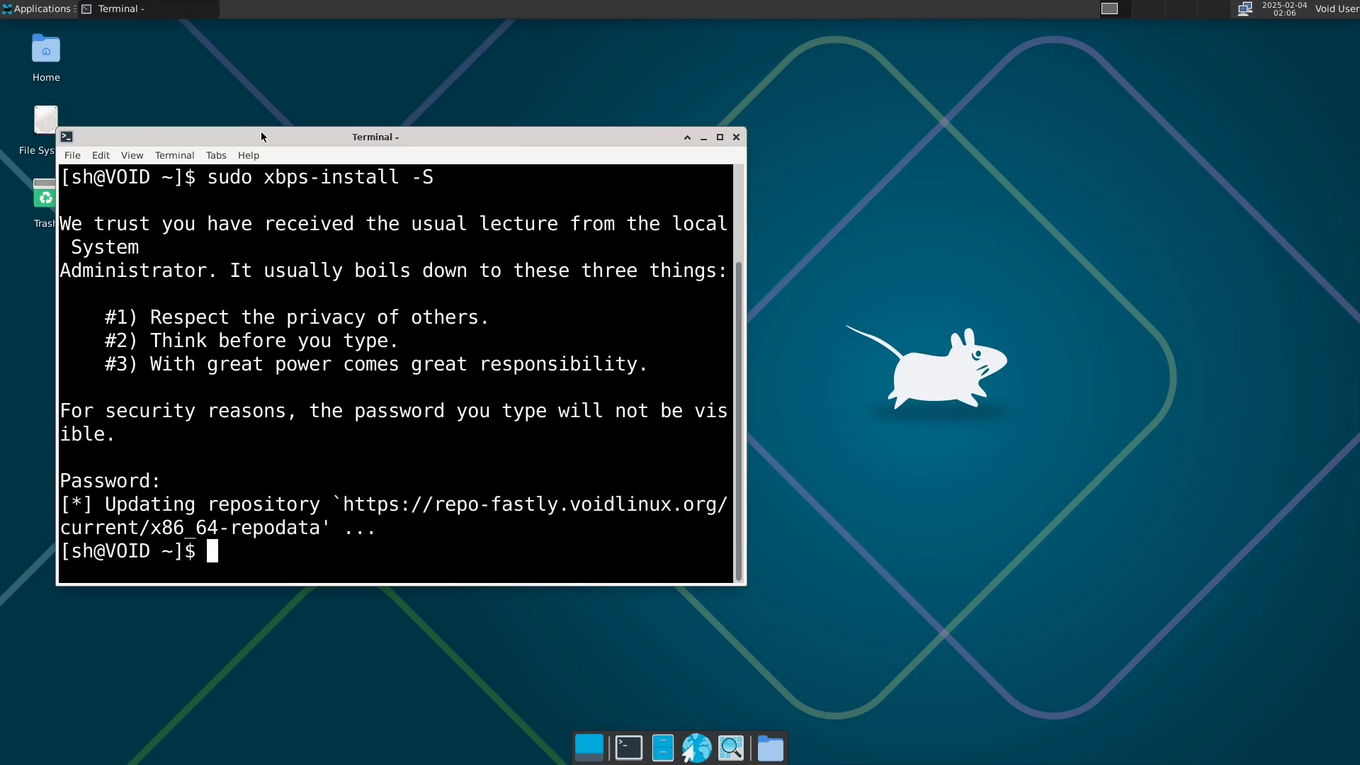
Step: Run sudo xbps-install -Su, accept the package changes, and widen the terminal window
{"action": "key", "text": "Up"}
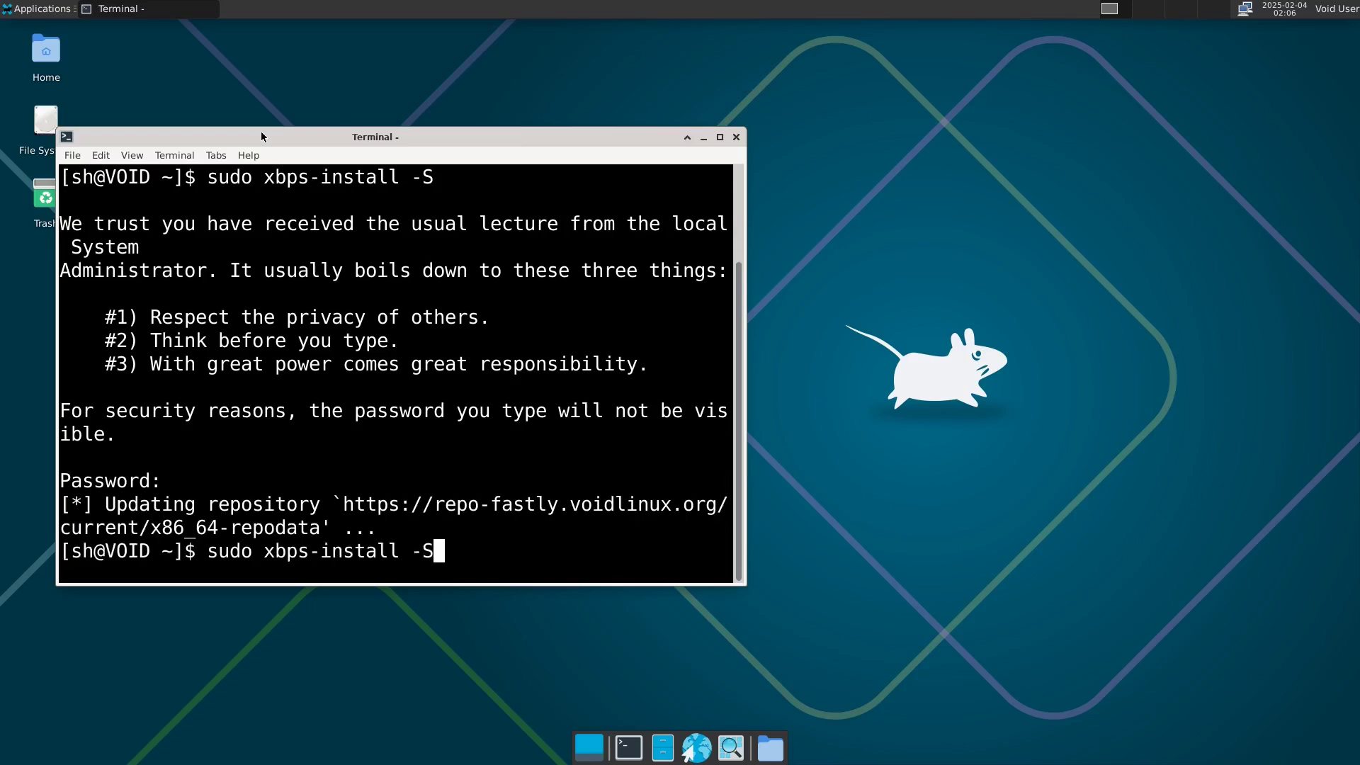
{"action": "type", "text": "u"}
{"action": "key", "text": "Return"}
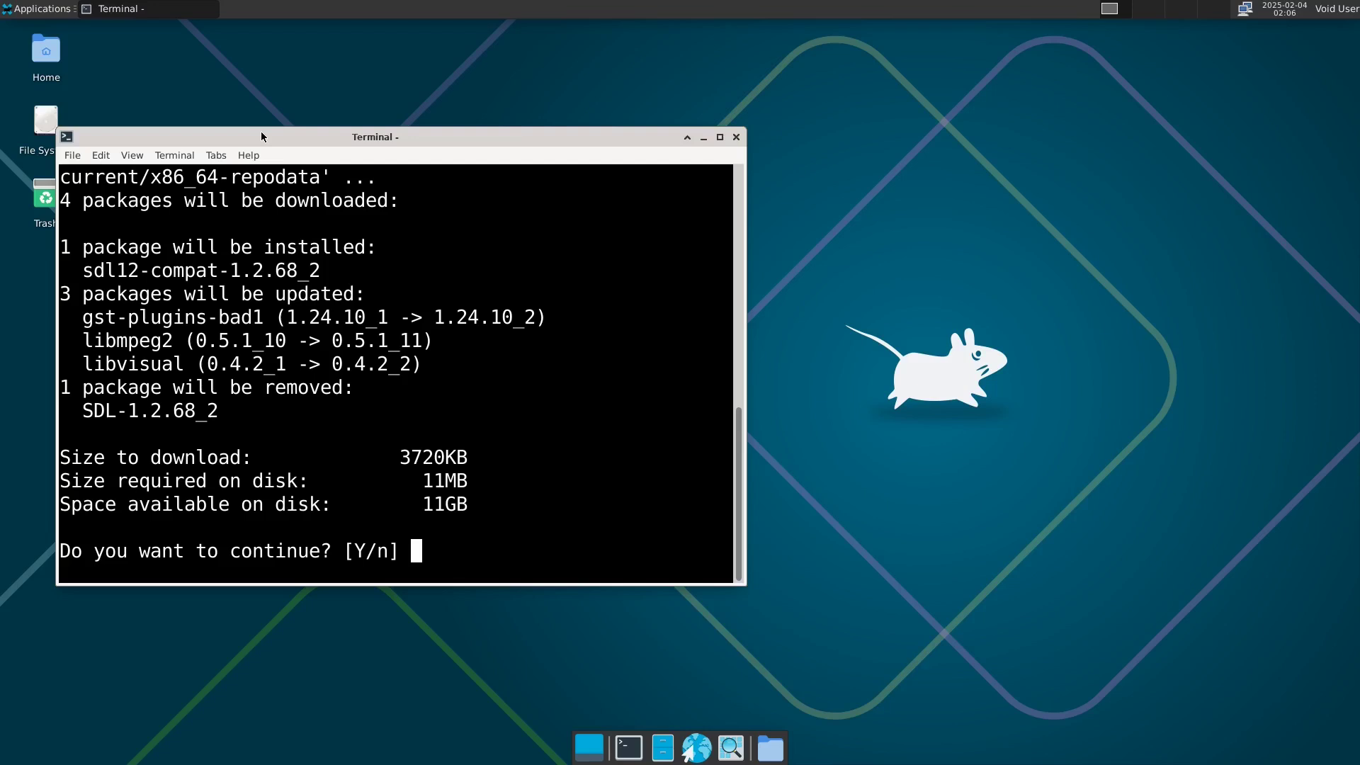
{"action": "key", "text": "Return"}
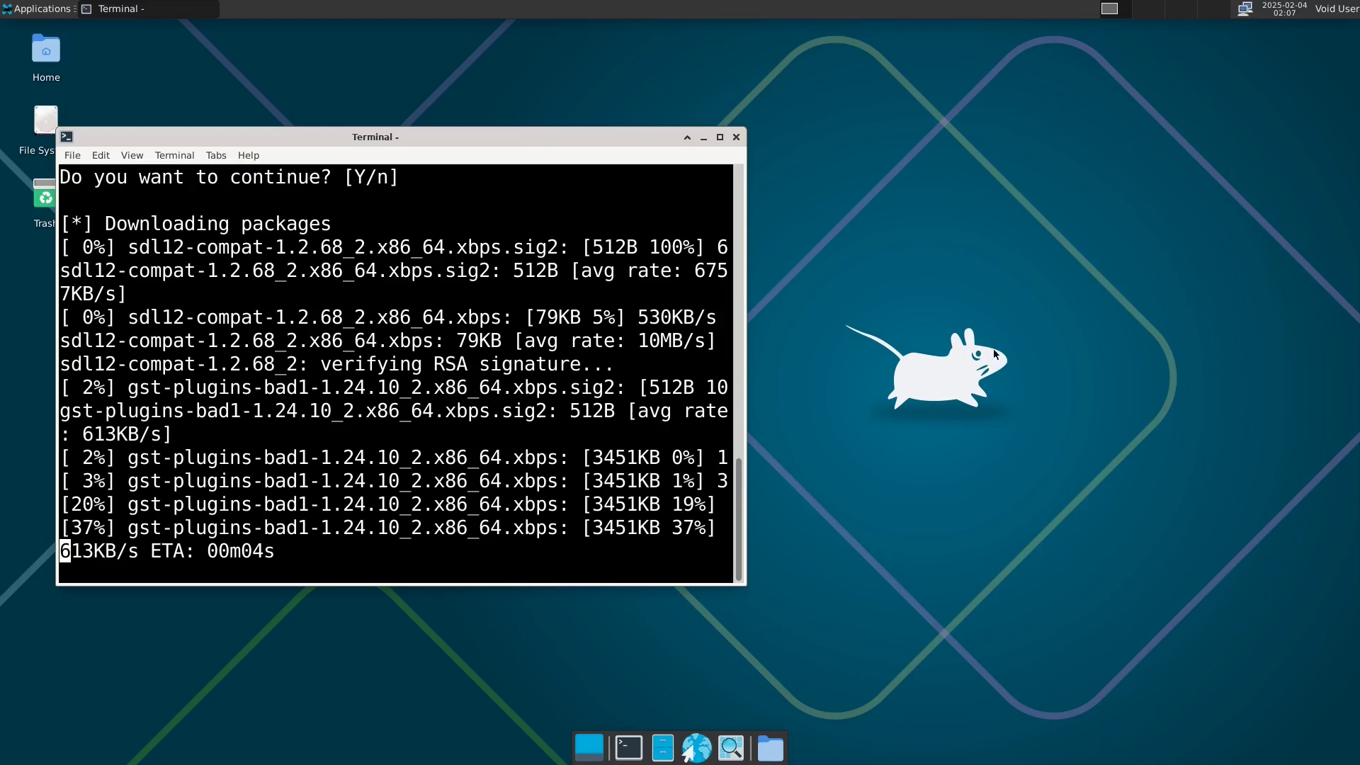
{"action": "key", "text": "alt+Right"}
{"action": "key", "text": "alt+Right"}
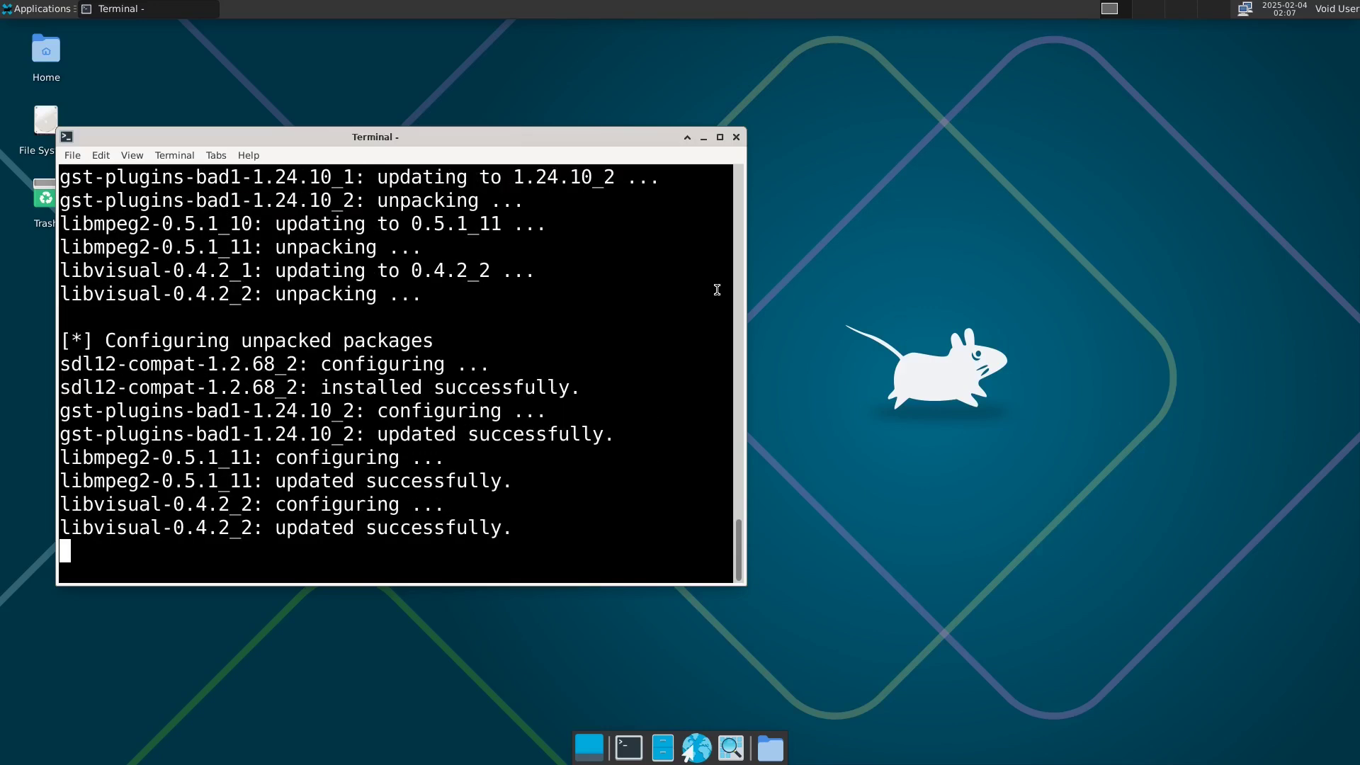
{"action": "left_click_drag", "start_coordinate": [746, 290], "coordinate": [1058, 199]}
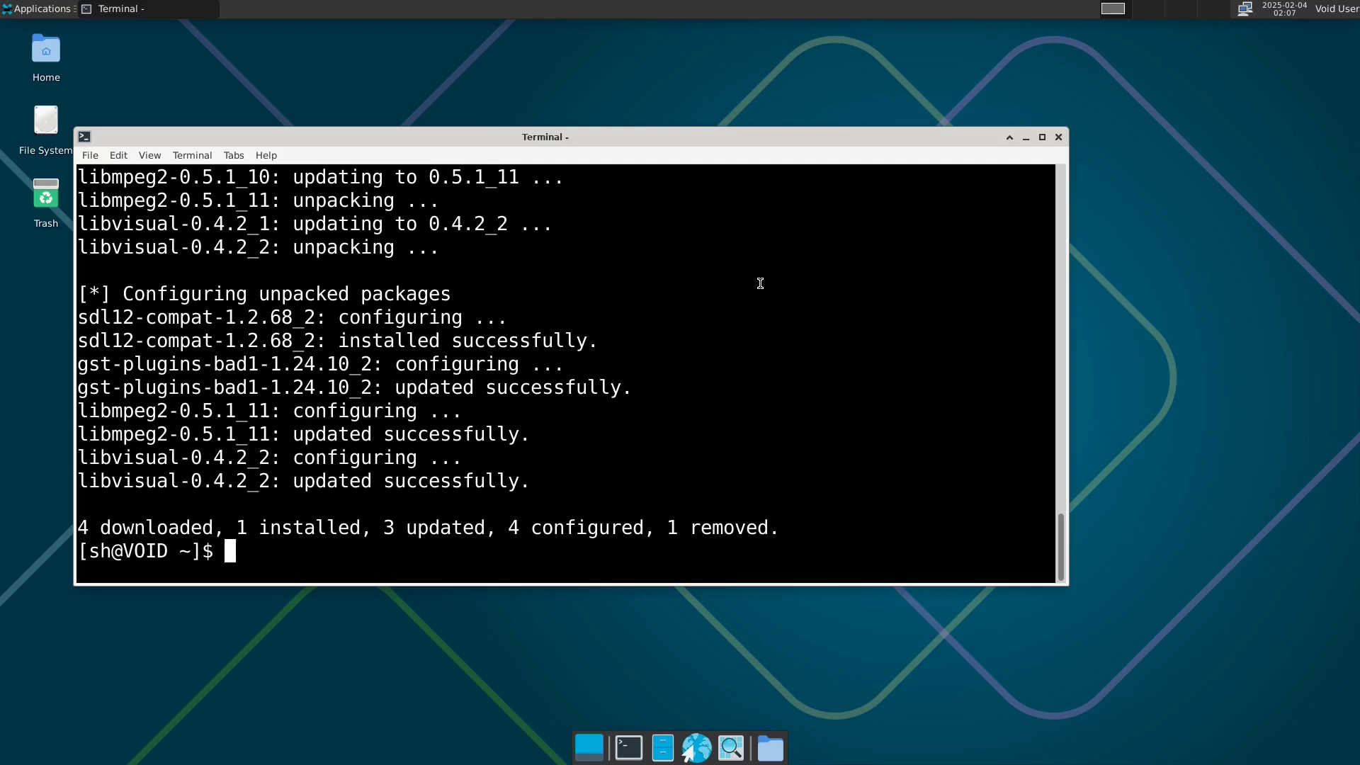
Step: Install ufetch with sudo xbps-install -S ufetch and run it to print system info
{"action": "type", "text": "sudo xbps-install -Su"}
{"action": "key", "text": "BackSpace"}
{"action": "key", "text": "BackSpace"}
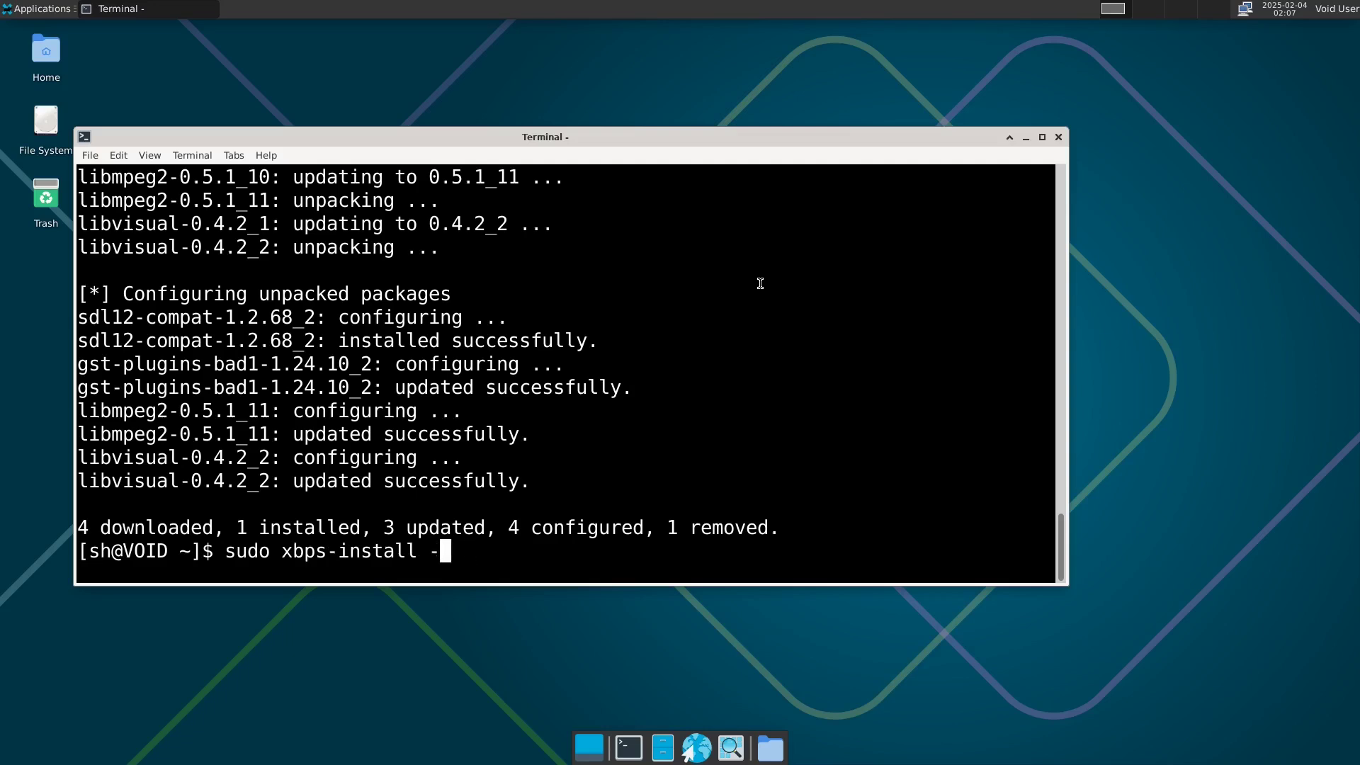
{"action": "type", "text": "S ufetch"}
{"action": "key", "text": "Return"}
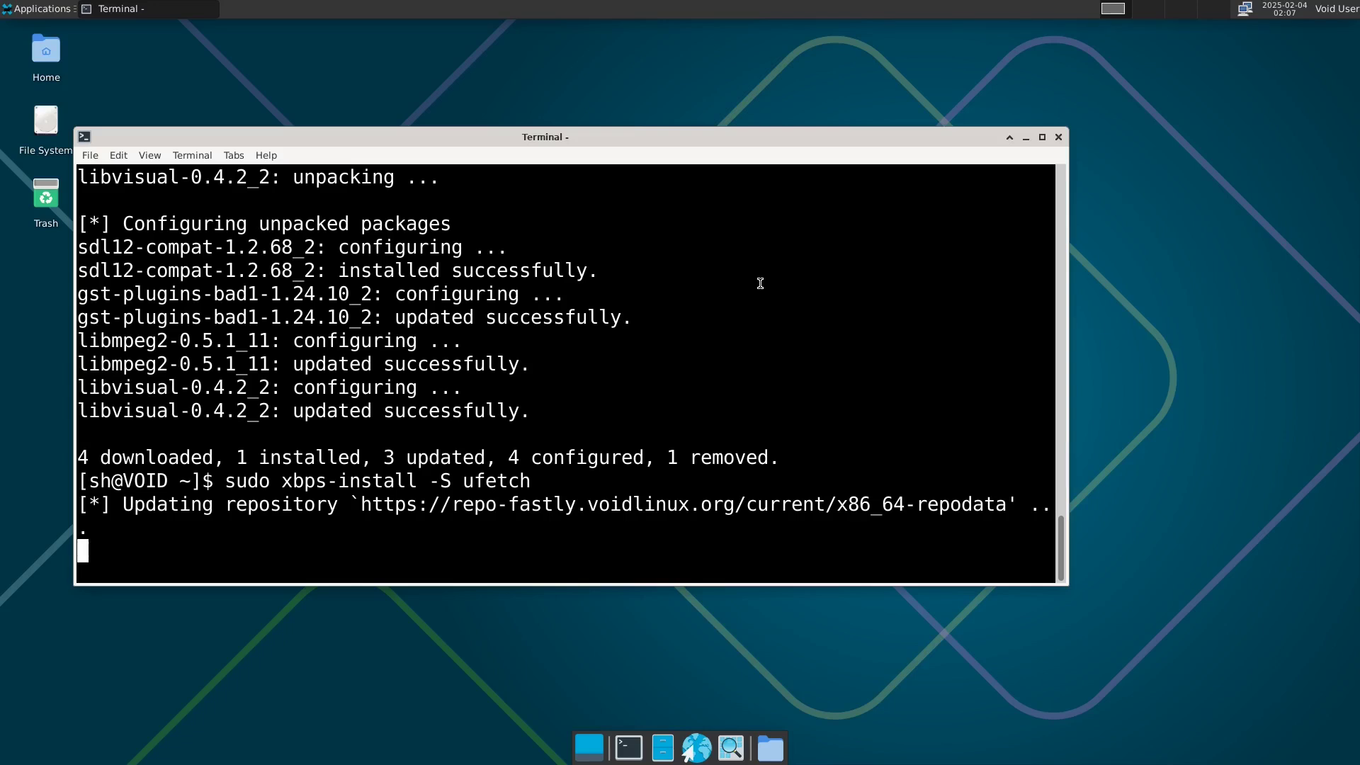
{"action": "key", "text": "Return"}
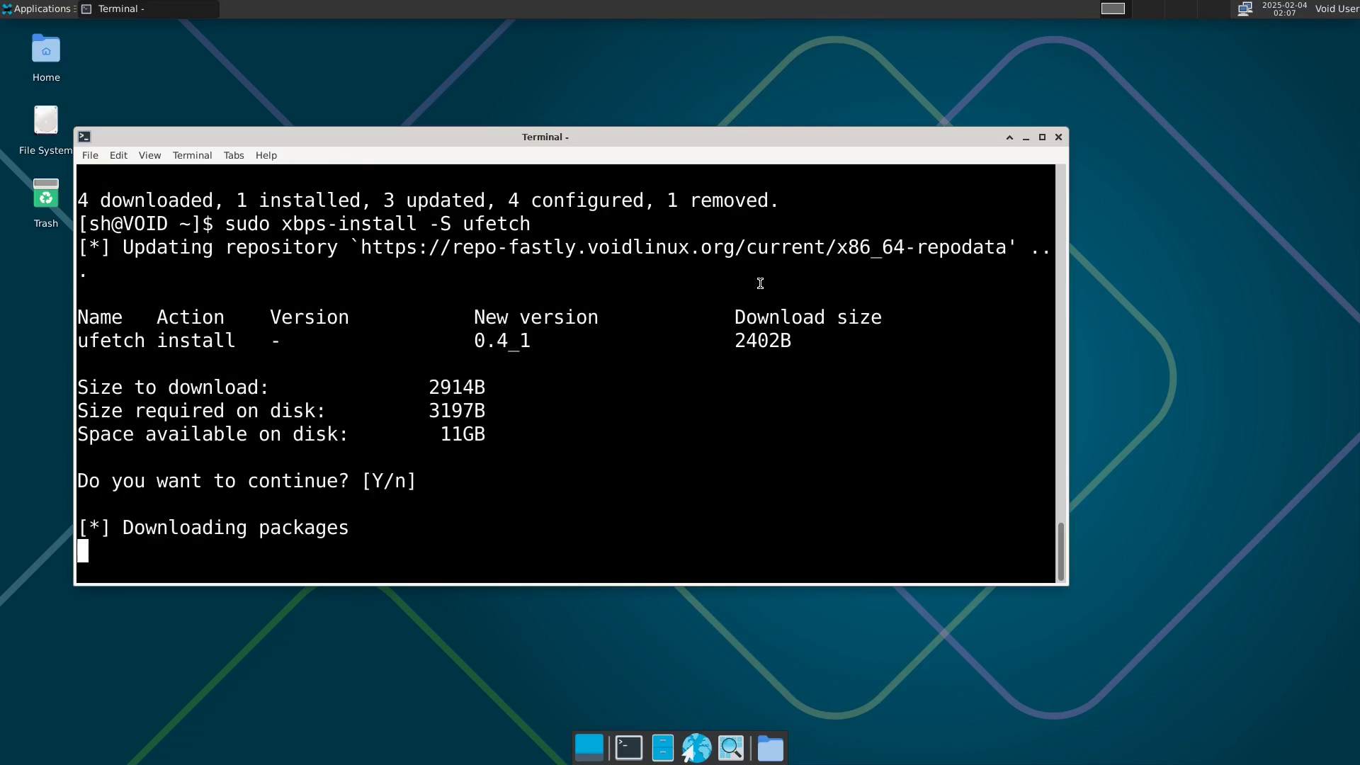
{"action": "type", "text": "ufetch"}
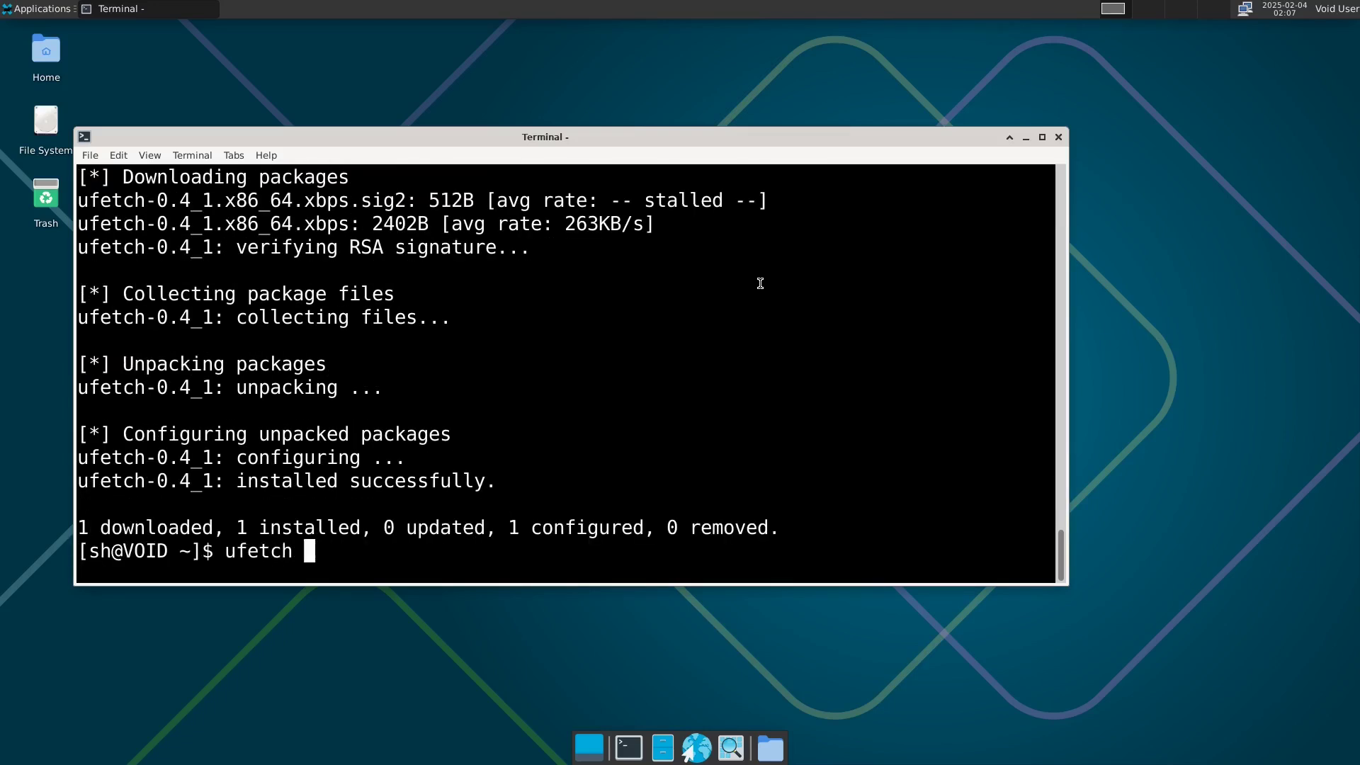
{"action": "key", "text": "Return"}
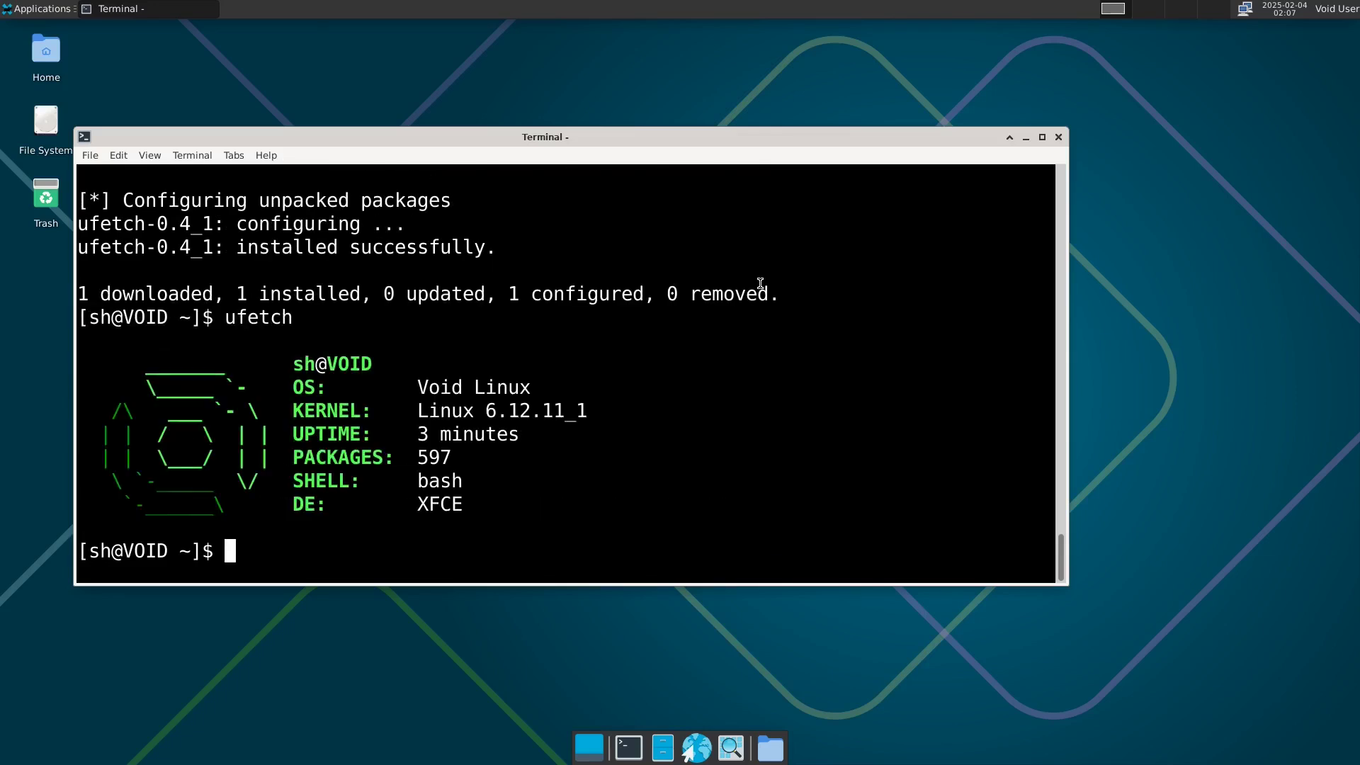